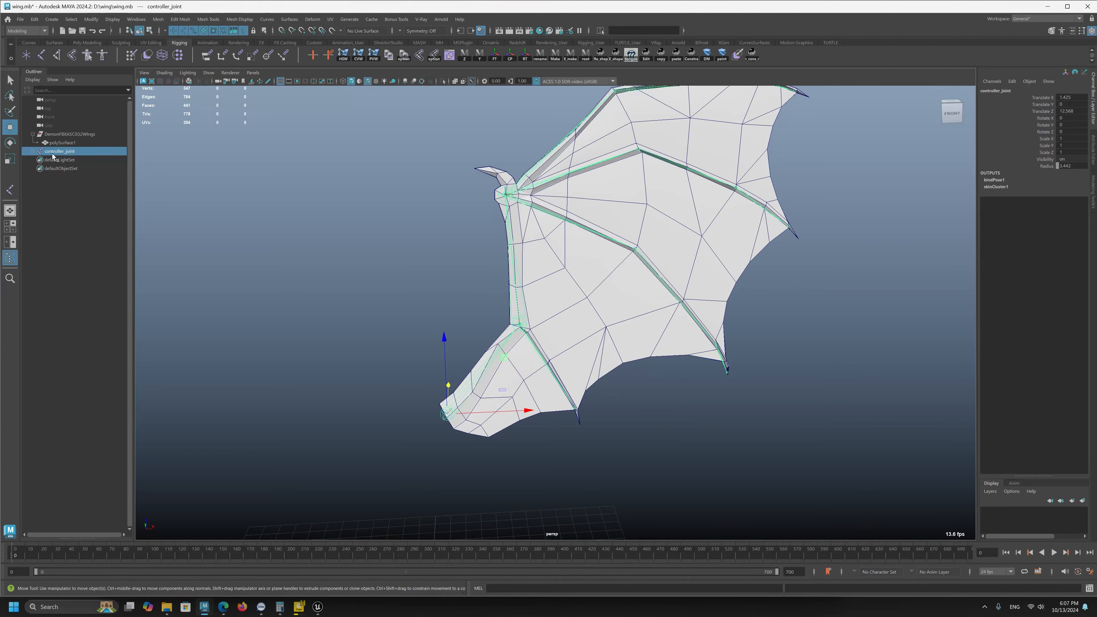
Create a separate new joint snapped to the grid near the scene origin, below the wing.
scroll(632, 502, down, 3)
key(q)
alt+drag(531, 494, 539, 378)
key(w)
alt+drag(490, 413, 411, 449)
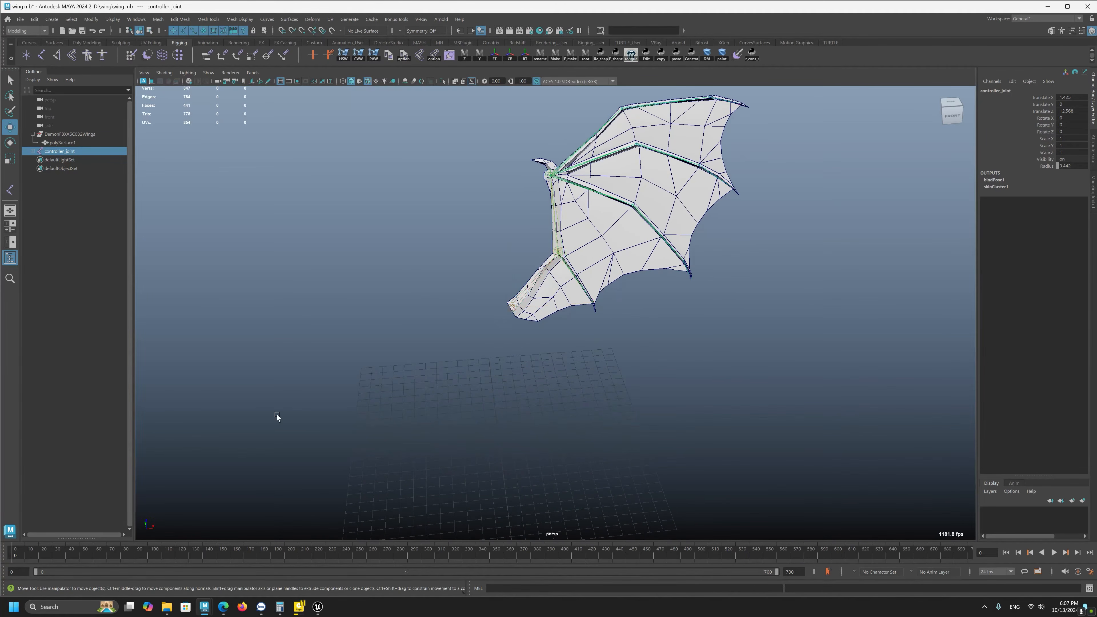
click(288, 435)
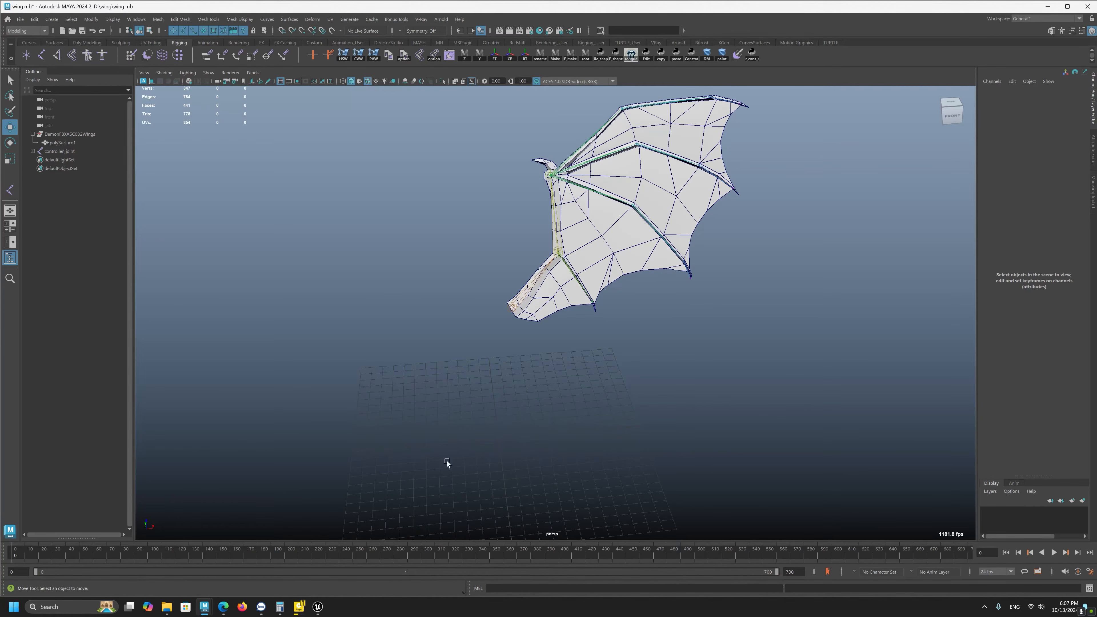
key(y)
key(x)
click(498, 431)
key(w)
Rename the new joint below the wing as root.
key(f)
alt+right_drag(567, 474, 242, 280)
alt+middle_drag(432, 268, 410, 334)
alt+right_drag(410, 334, 526, 333)
alt+drag(526, 333, 592, 308)
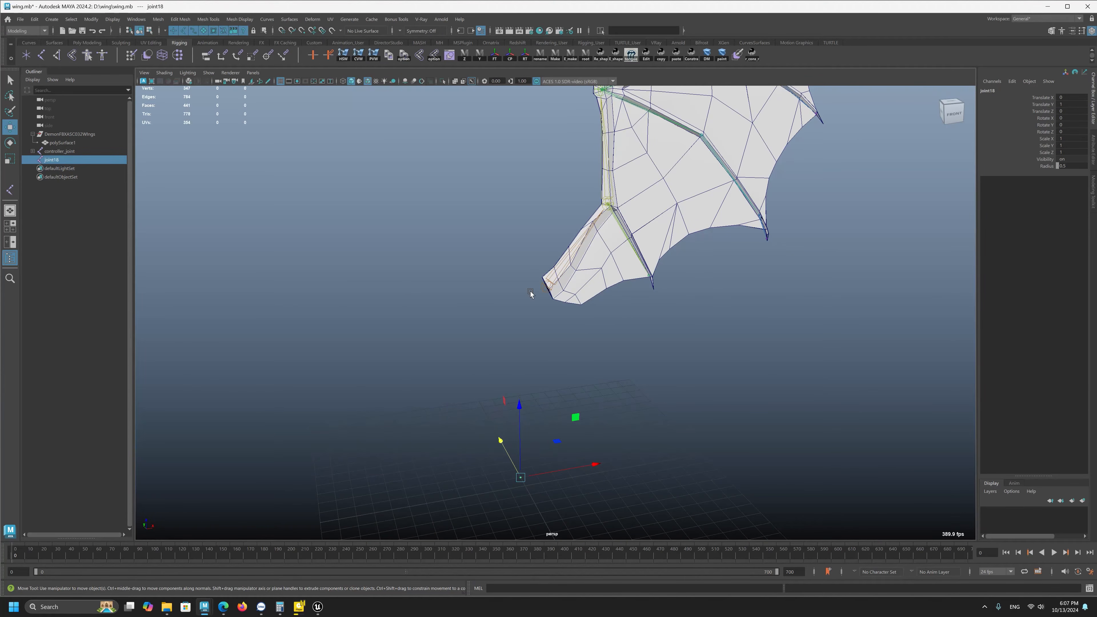
double_click(81, 163)
text(root)
key(Return)
Parent controller_joint at the wing's base under the root joint.
drag(587, 283, 513, 290)
shift+drag(600, 465, 406, 518)
key(p)
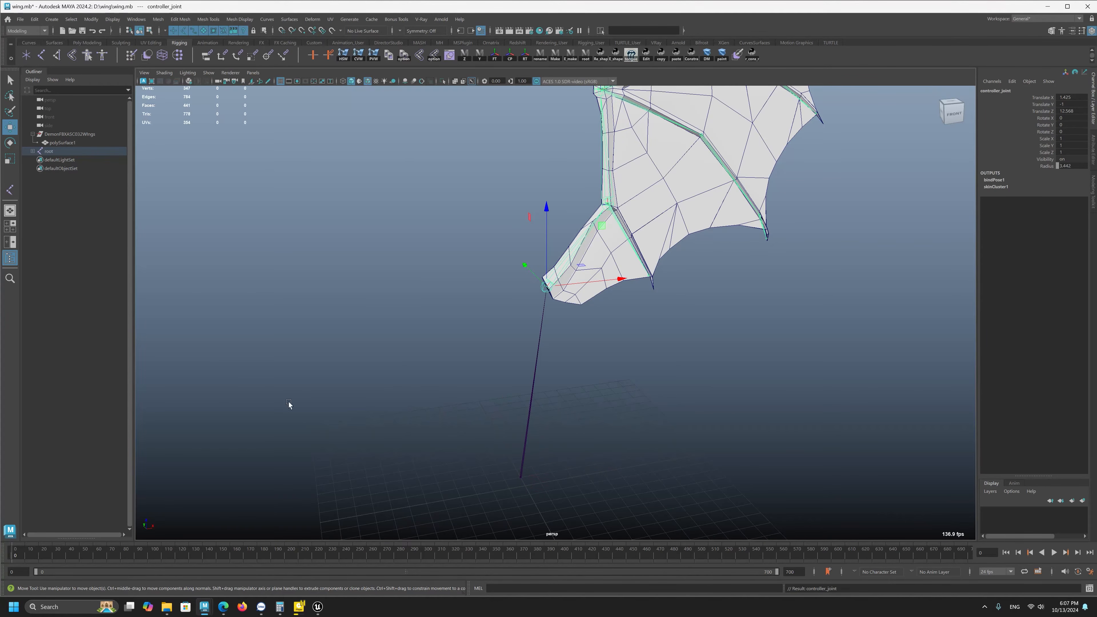
Expand the root hierarchy and rename controller_joint as joint_ctr1.
scroll(451, 411, up, 3)
click(32, 150)
double_click(58, 162)
text(ctr)
key(BackSpace)
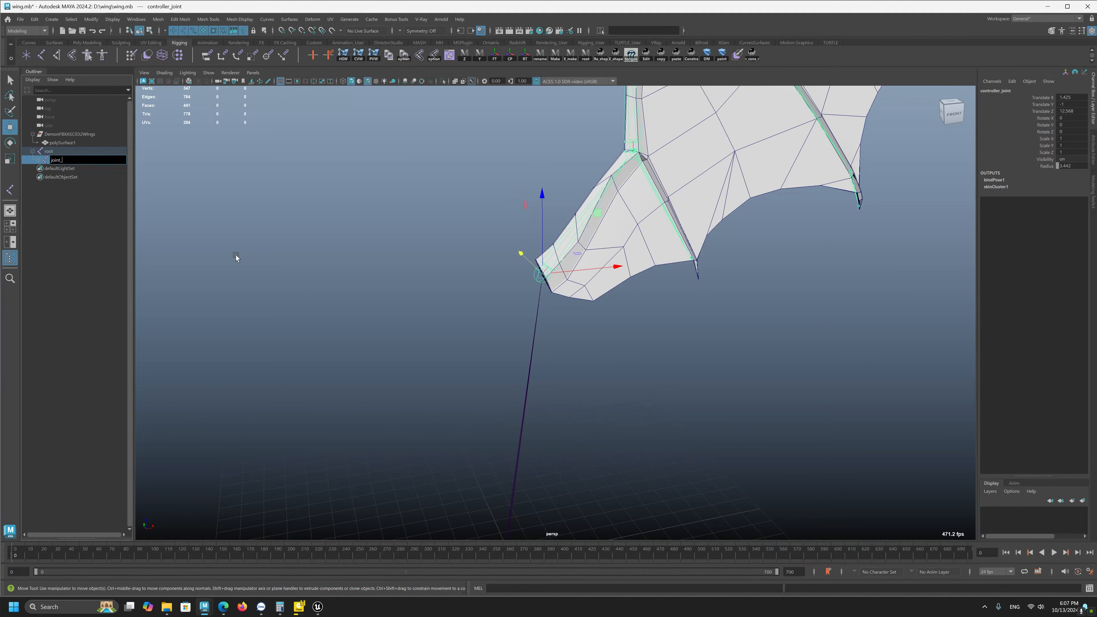
text(r1)
key(Return)
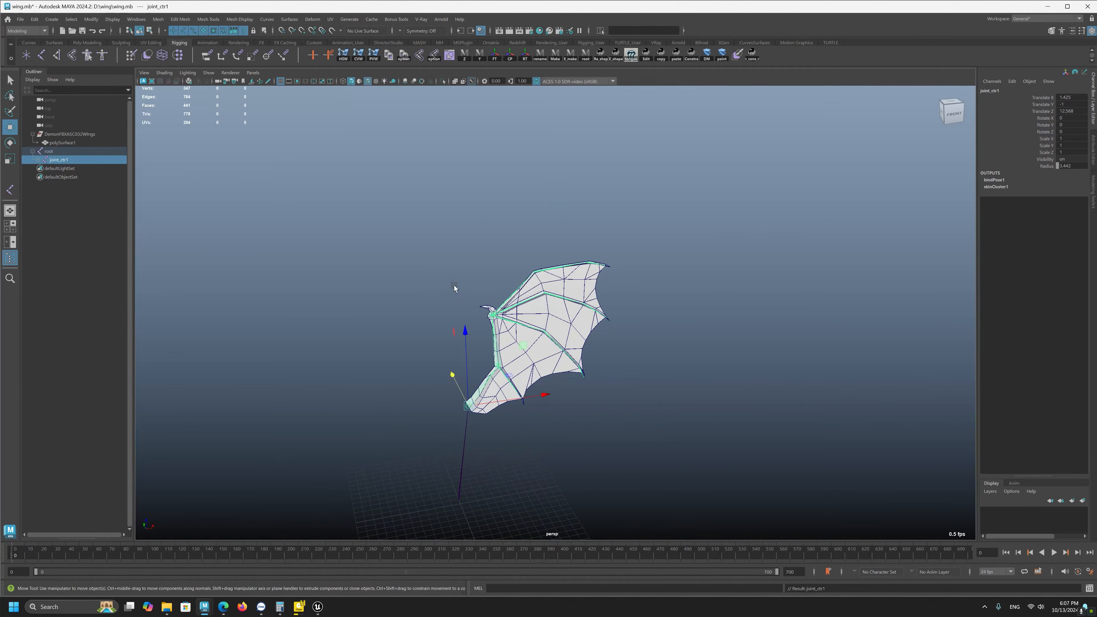
Rename the wing's elbow joint, the child of joint_ctr1, as joint_ctr2.
key(f)
key(q)
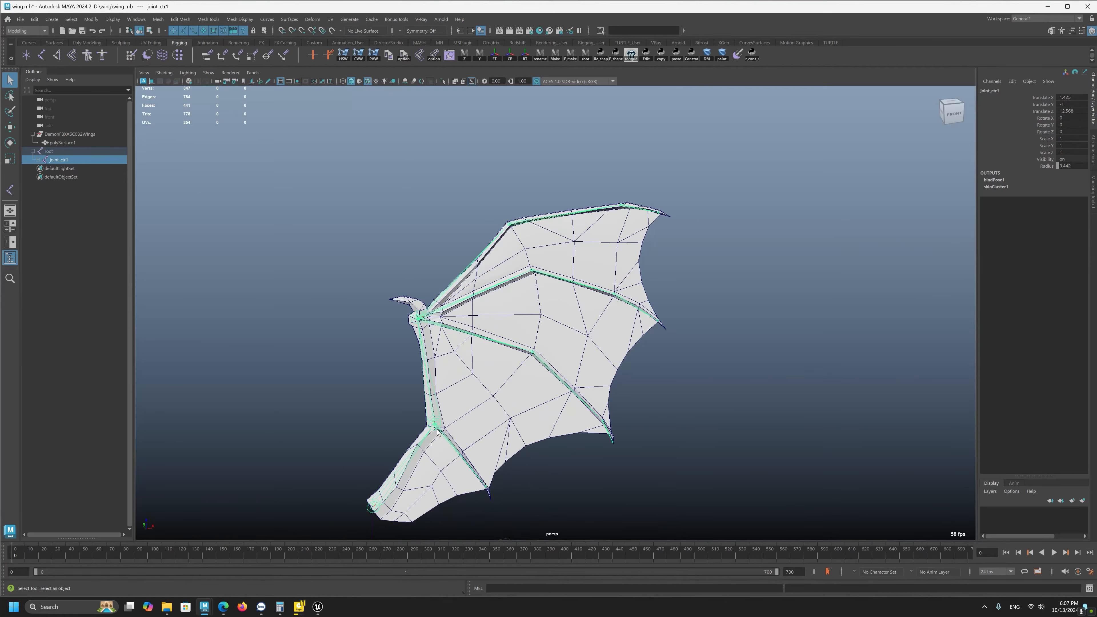
click(435, 426)
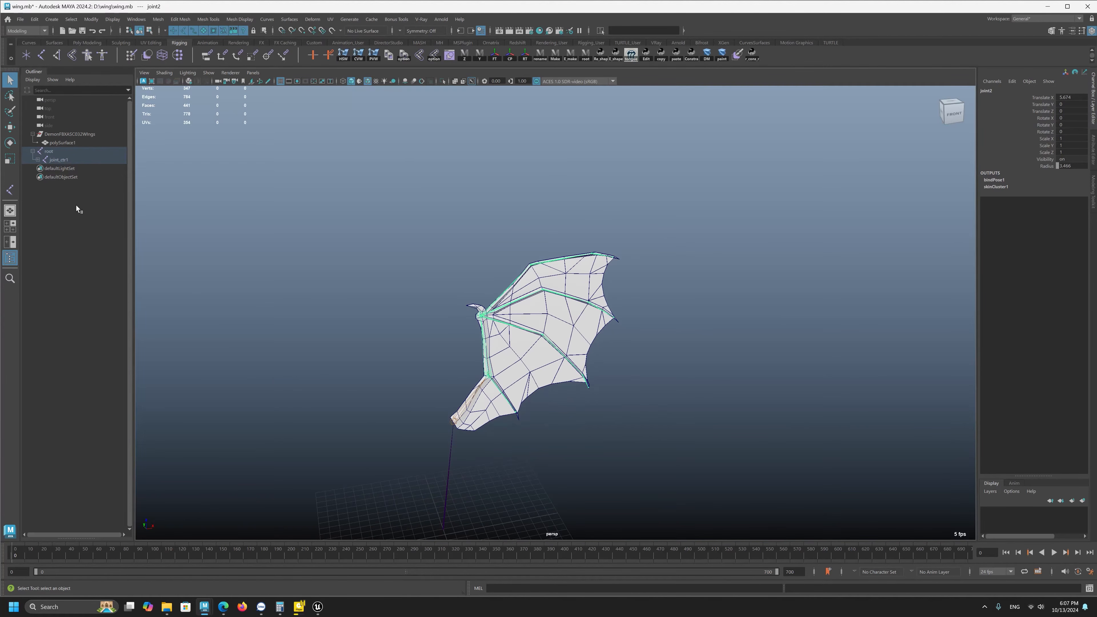
key(f)
double_click(72, 169)
text(j)
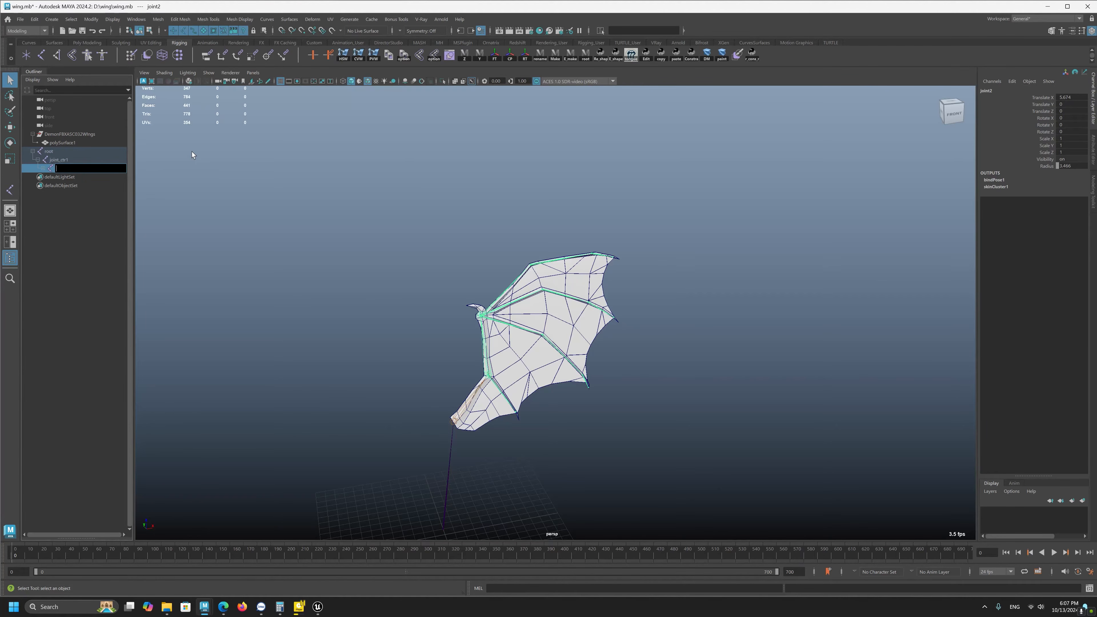
text(oint_ctr2)
key(Return)
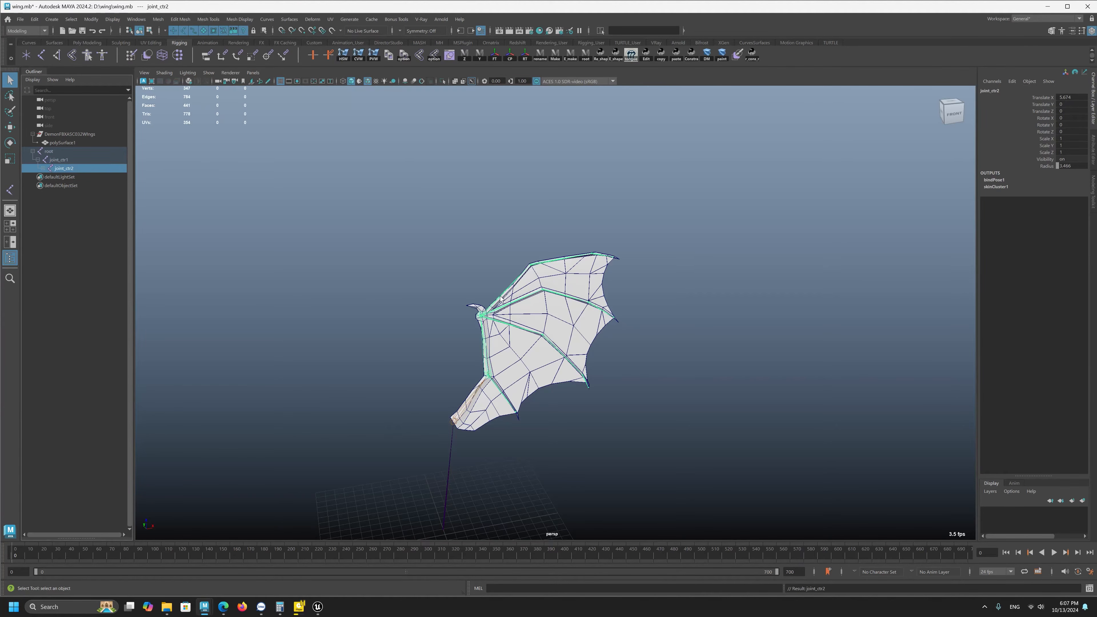
Rename the wrist joint where the wing fingers meet as joint_ctr3.
key(f)
drag(326, 304, 318, 311)
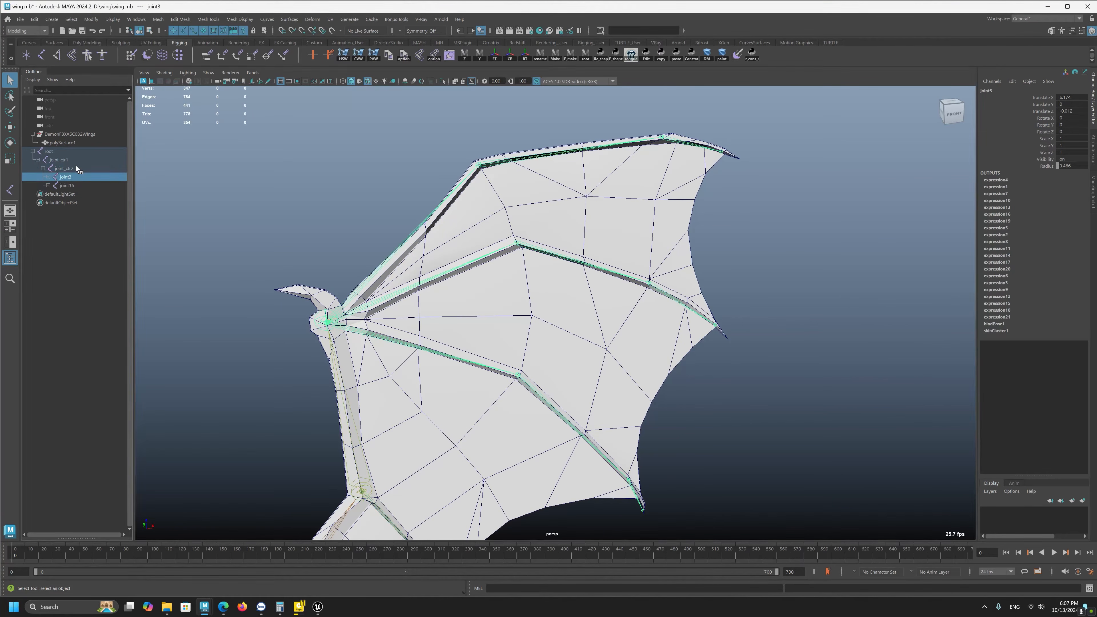
double_click(65, 176)
text(joint_ct)
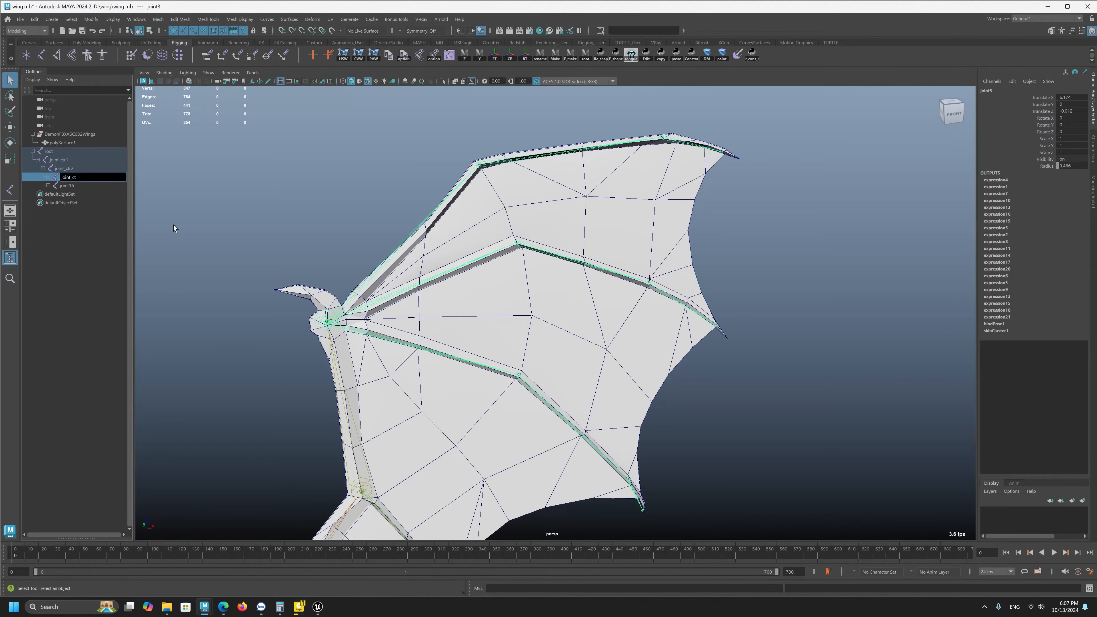
text(r3)
key(Return)
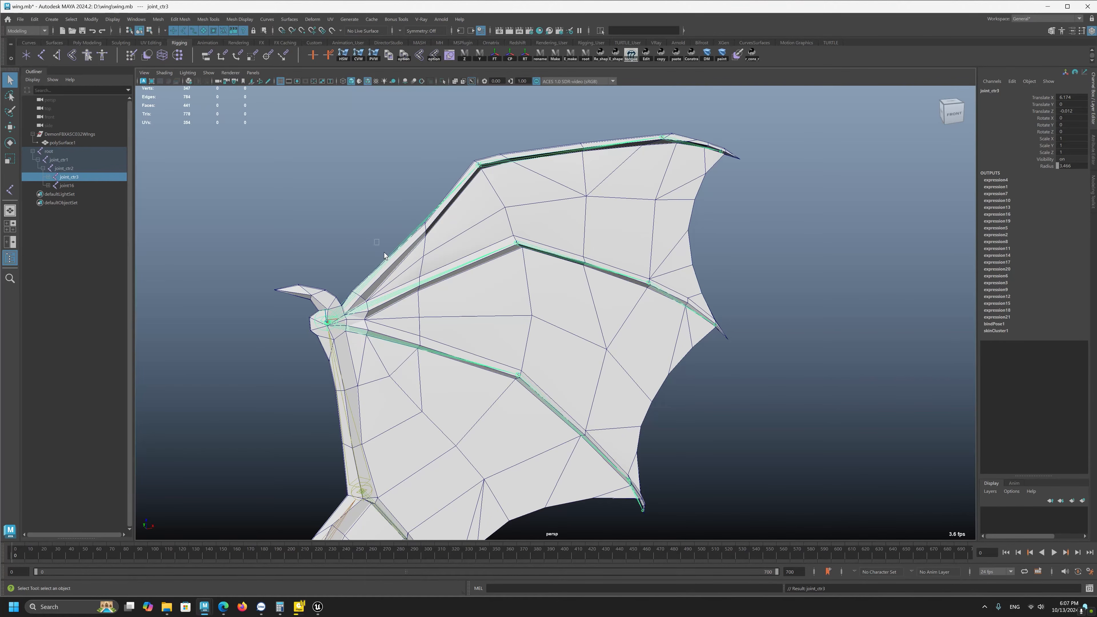
Select the base joints of the three wing fingers and the elbow spur, and set the quick name input to rename mode.
click(449, 259)
key(f)
shift+click(454, 269)
shift+click(451, 357)
alt+middle_drag(139, 328, 154, 259)
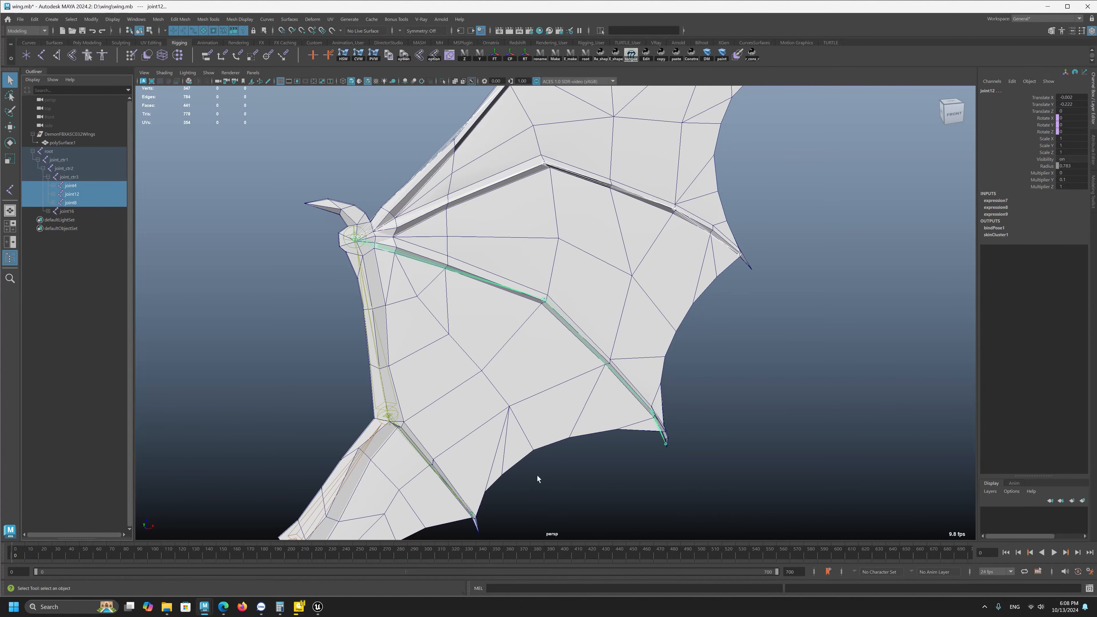
shift+drag(414, 490, 404, 491)
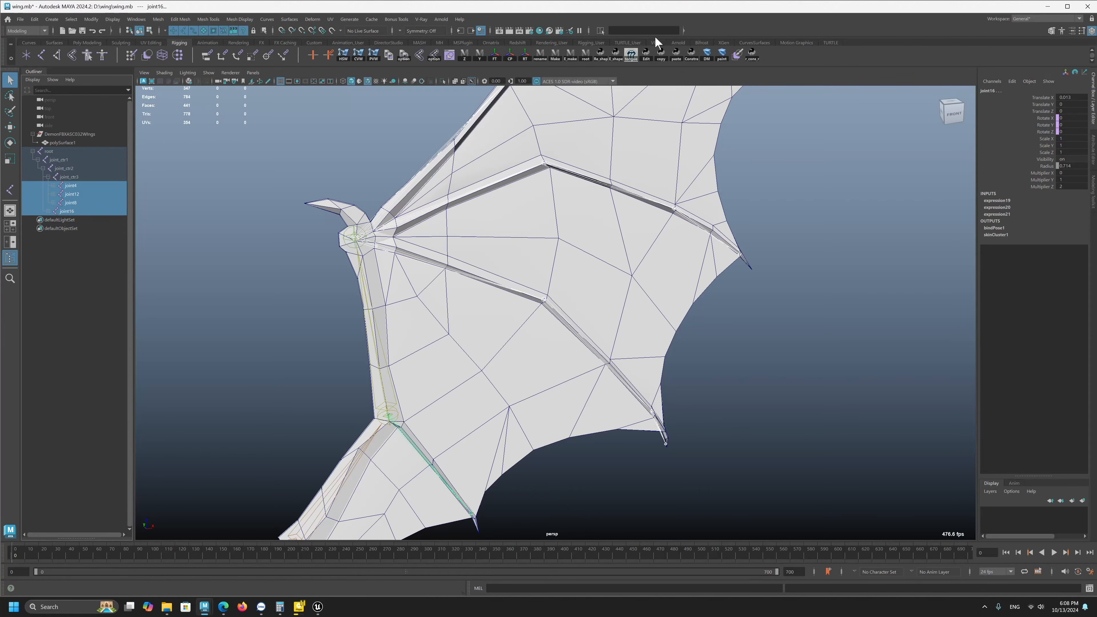
click(600, 30)
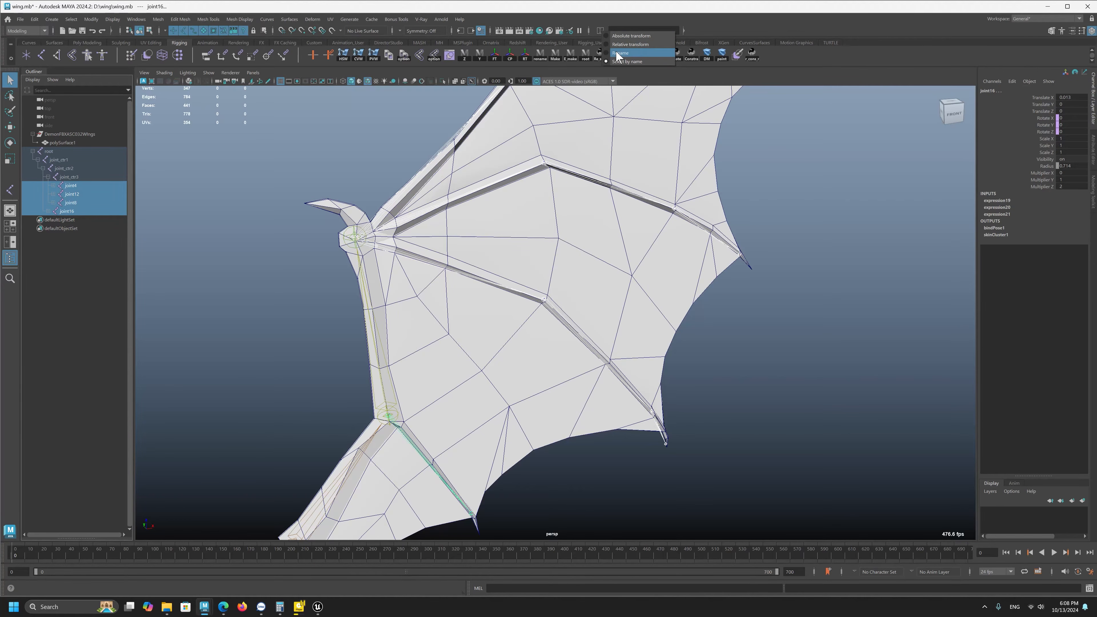
click(647, 53)
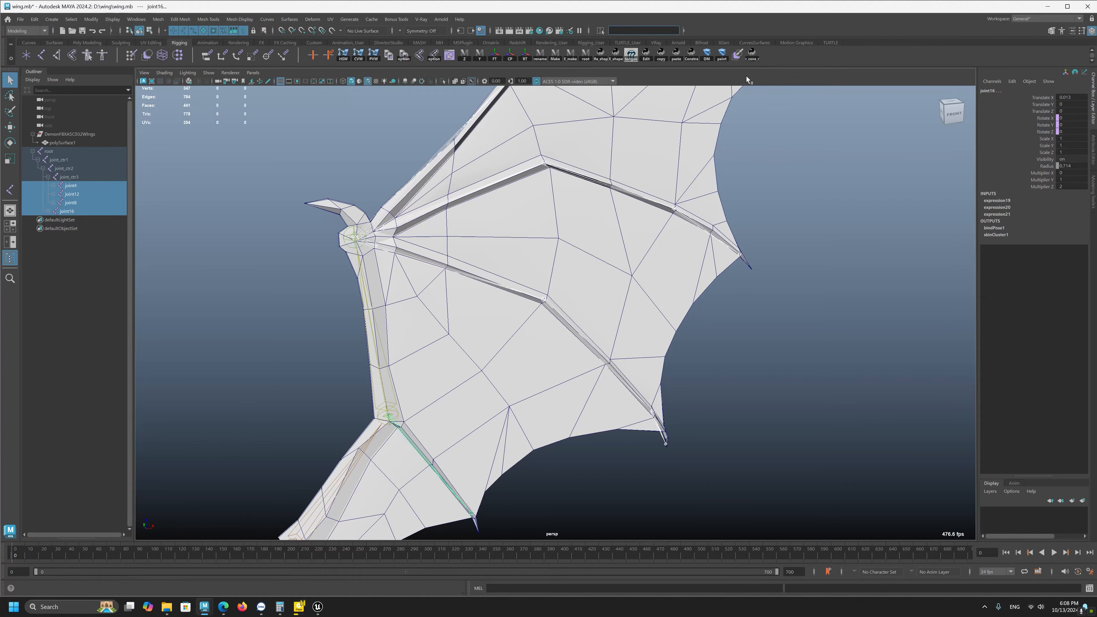
text(driven)
key(Return)
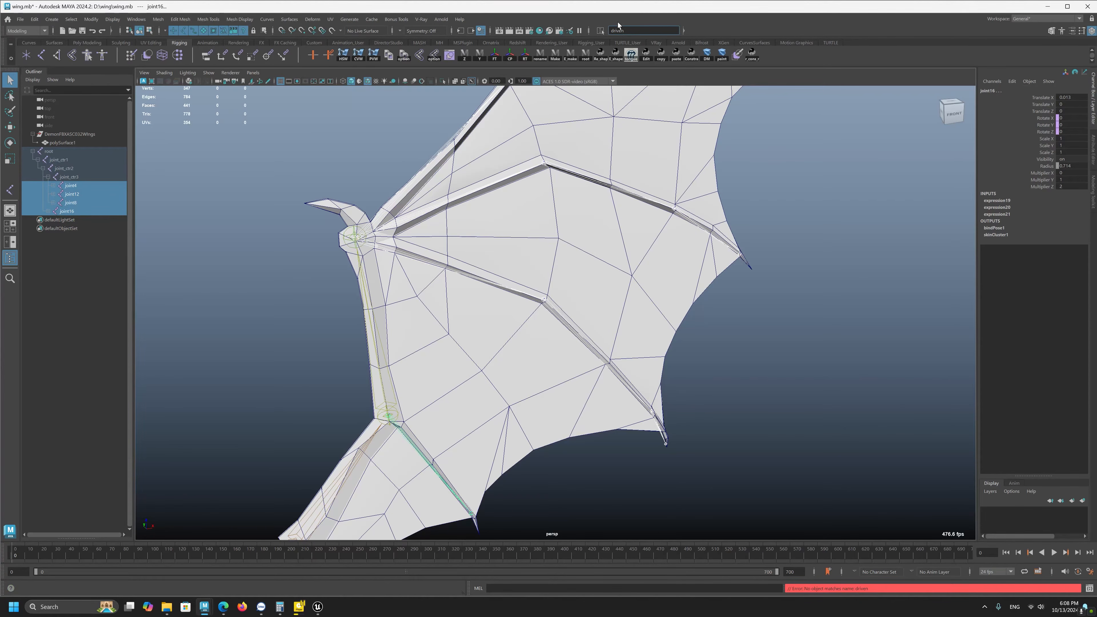
click(600, 30)
click(648, 52)
Try renaming the four selected finger and spur base joints with the base name driven, and undo the renaming.
drag(643, 29, 563, 34)
text(riven)
key(Return)
key(ctrl+z)
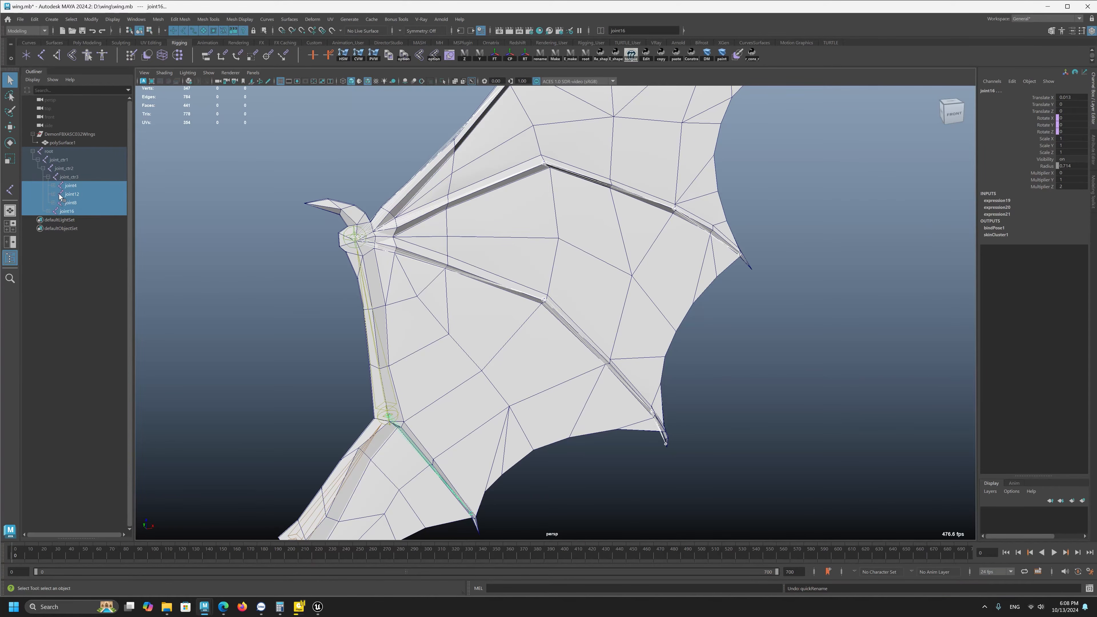
drag(642, 30, 374, 54)
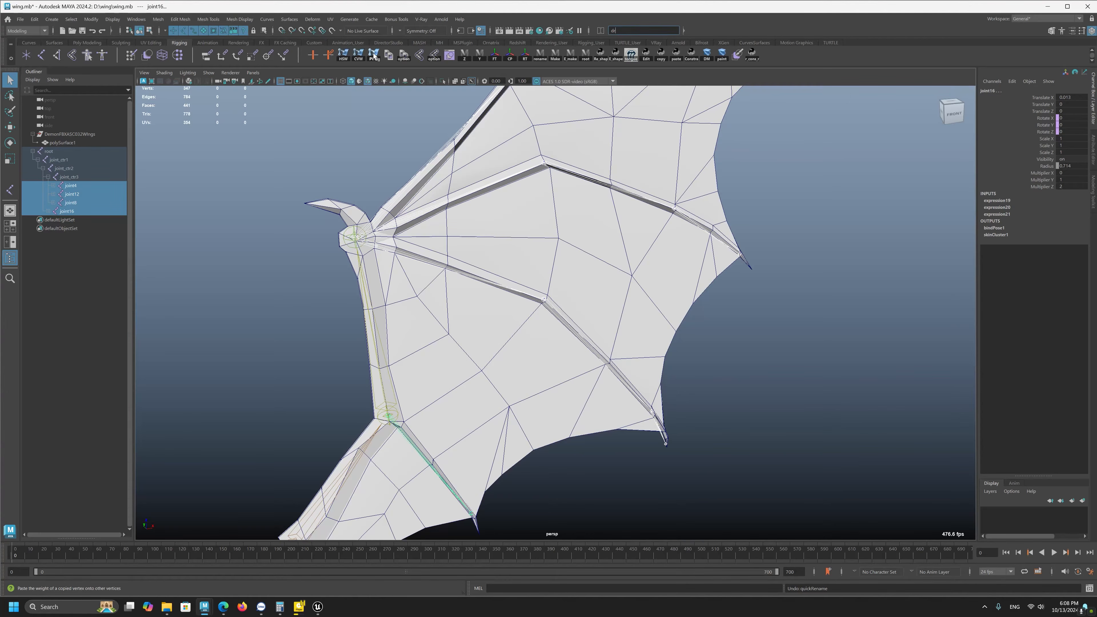
text(driven)
key(Return)
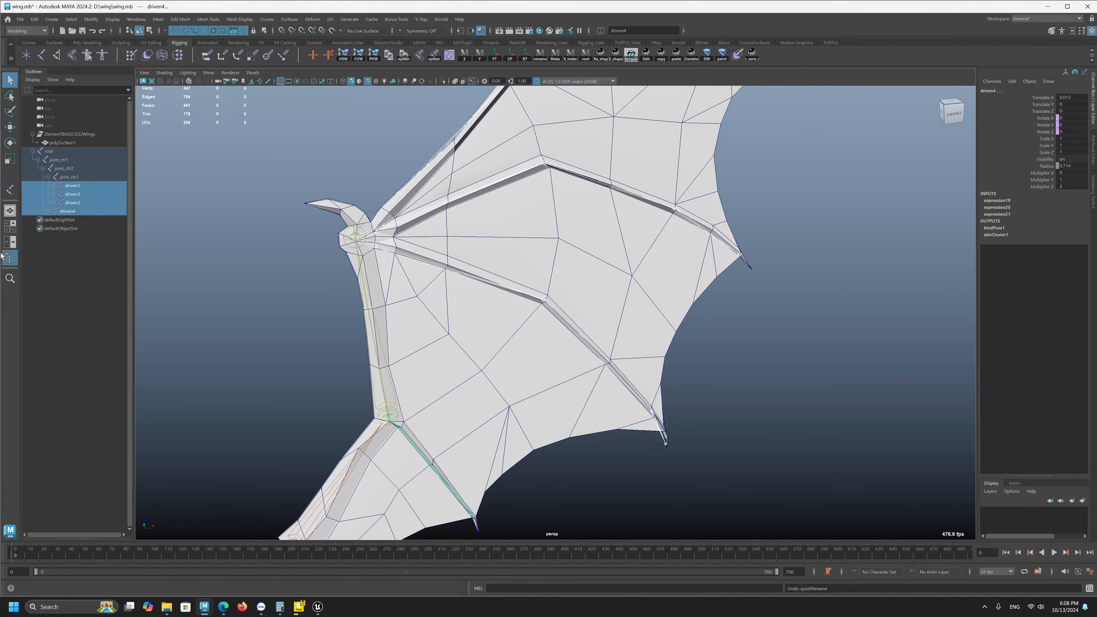
click(83, 187)
key(ctrl+z)
key(ctrl+z)
Reorder the finger joints under joint_ctr3 so that joint8 comes before joint12, and check each finger's position in the list.
click(87, 185)
shift+click(79, 194)
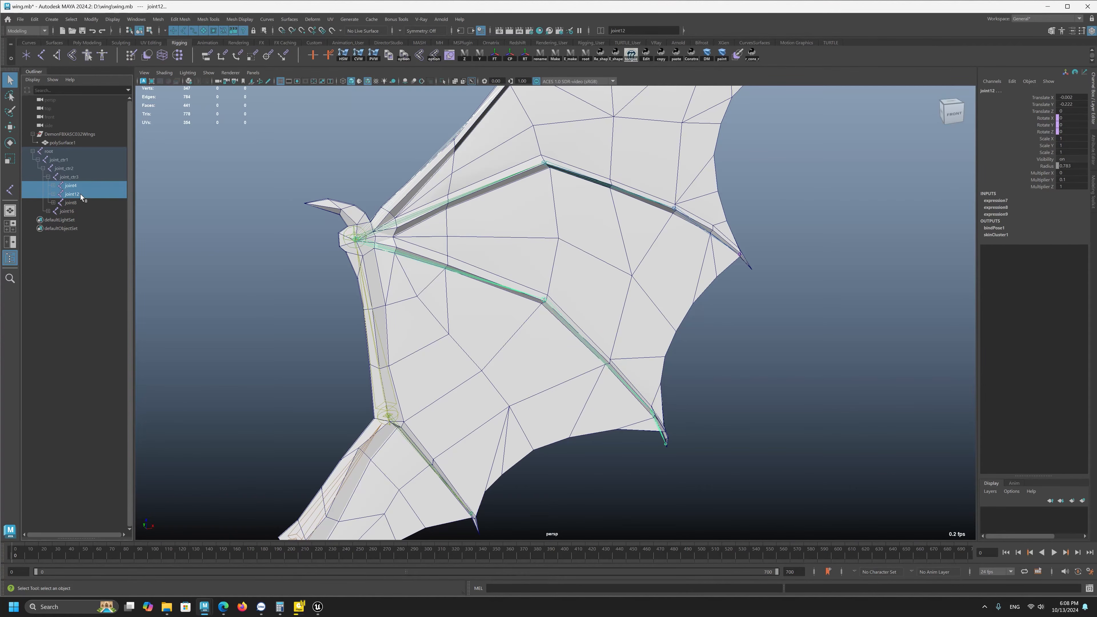
key(f)
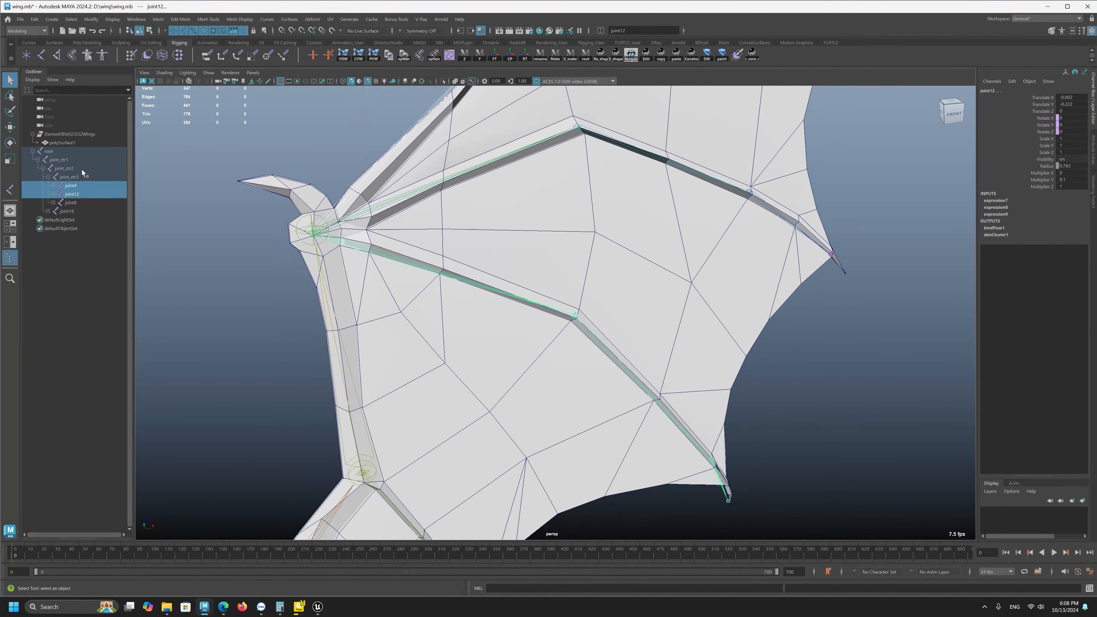
click(80, 196)
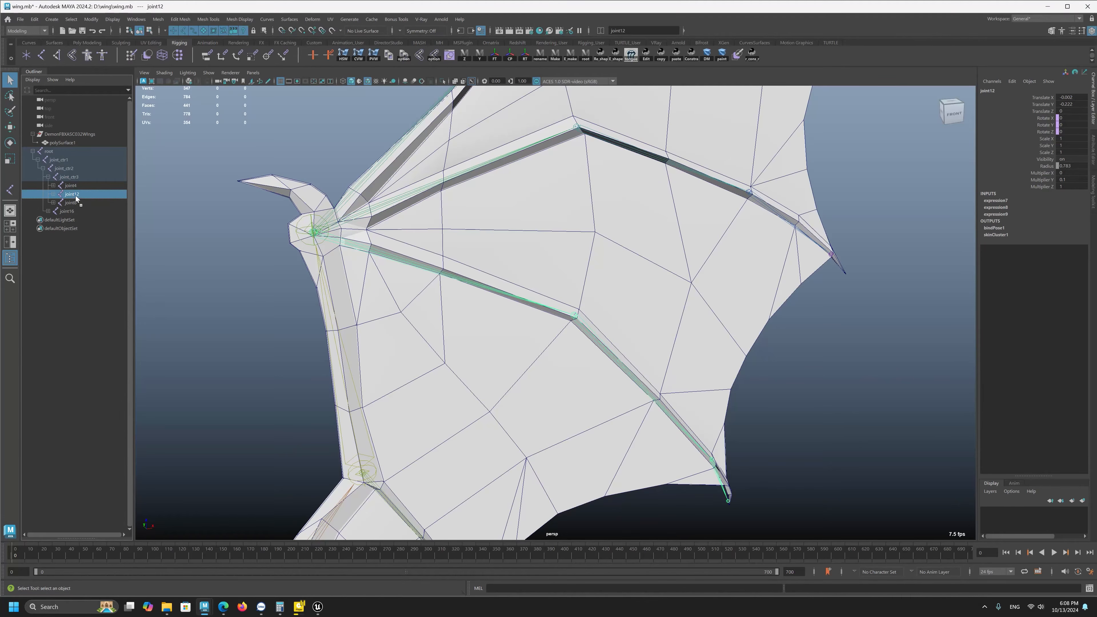
click(71, 203)
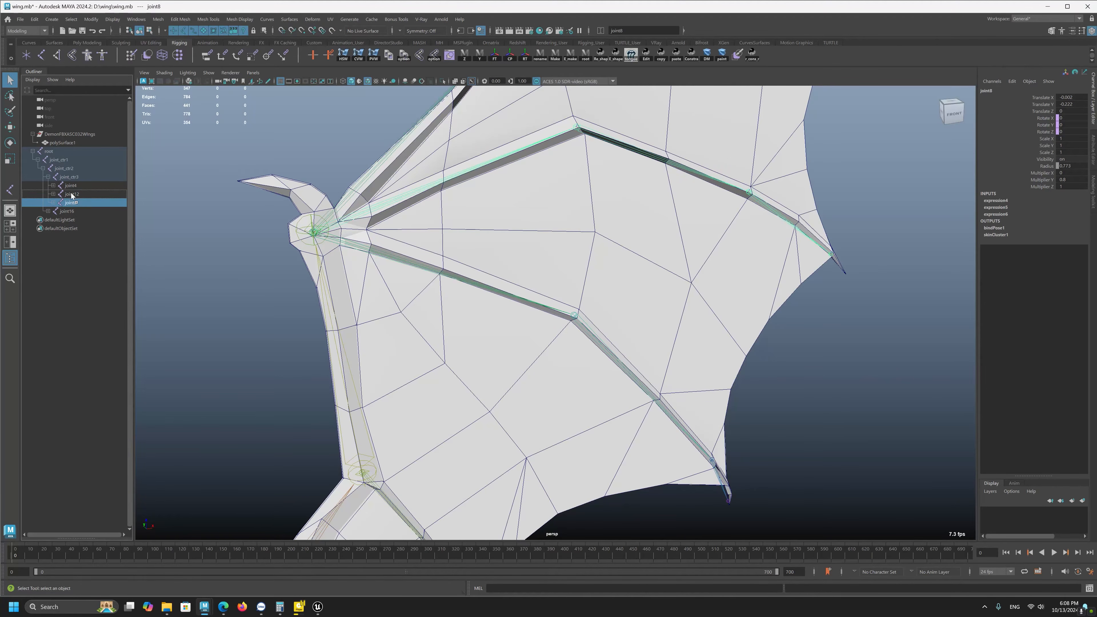
middle_drag(71, 194, 75, 189)
key(ctrl+z)
click(73, 187)
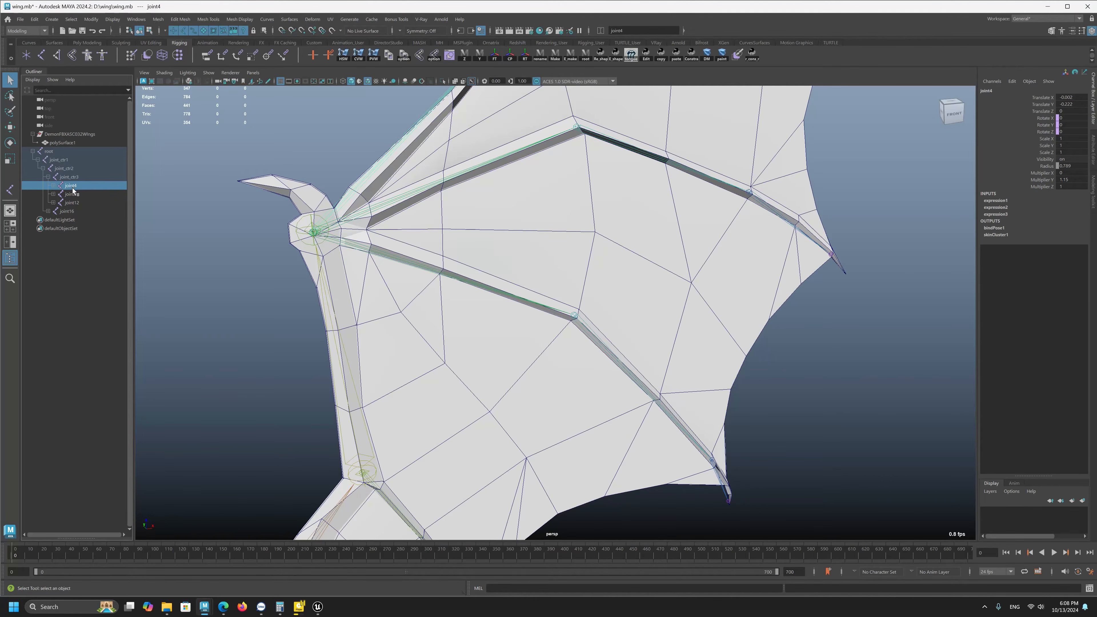
click(73, 194)
click(72, 203)
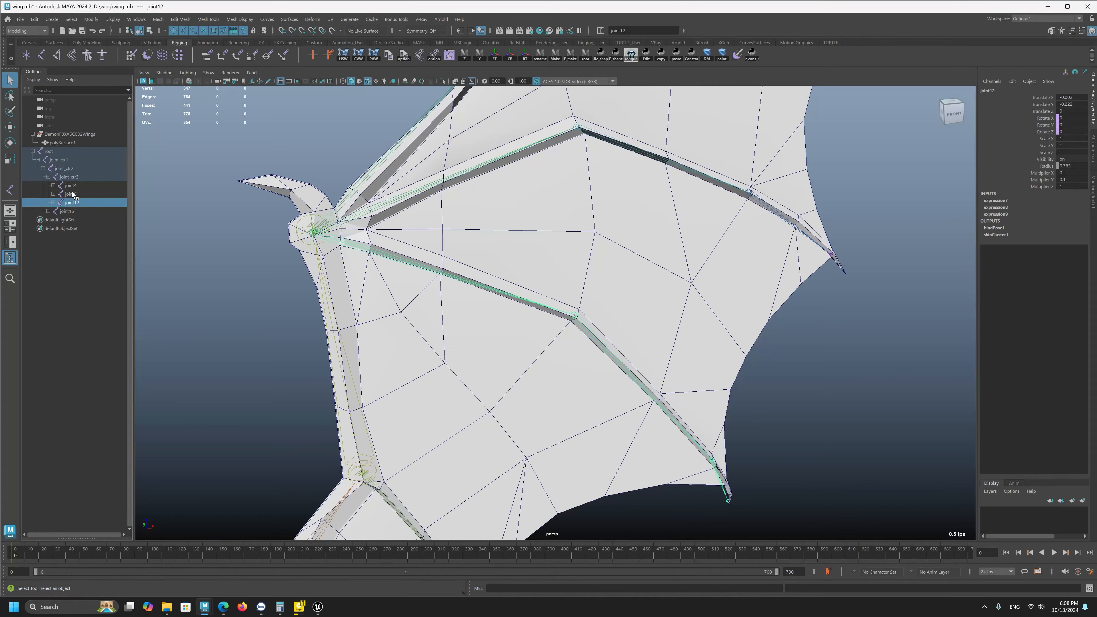
Rename joint4, joint8, joint12 and the elbow spur joint together with the base name driven.
shift+click(72, 192)
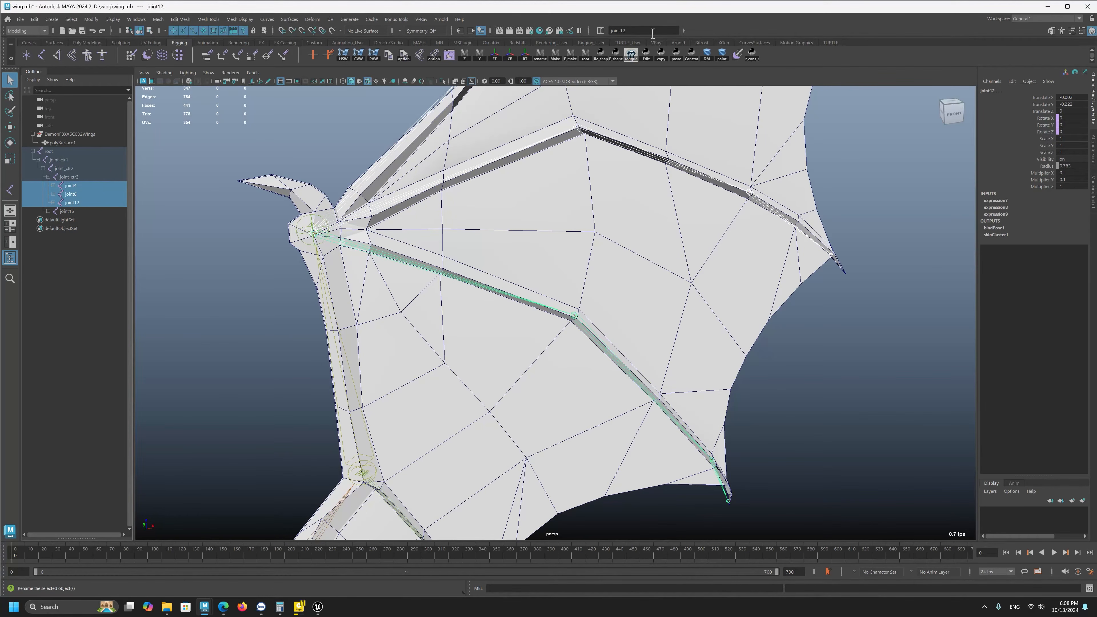
shift+click(73, 211)
click(645, 32)
text(driven)
key(Return)
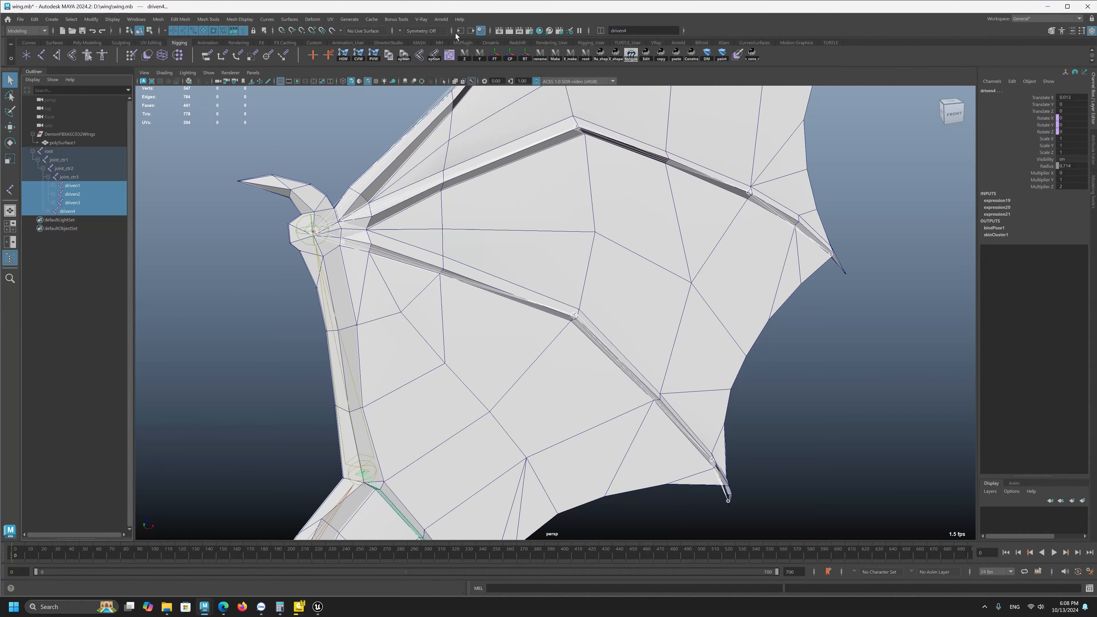
Expand driven1, driven2 and driven3 and rename their child joints together with the base name second_driven.
alt+right_drag(357, 372, 321, 369)
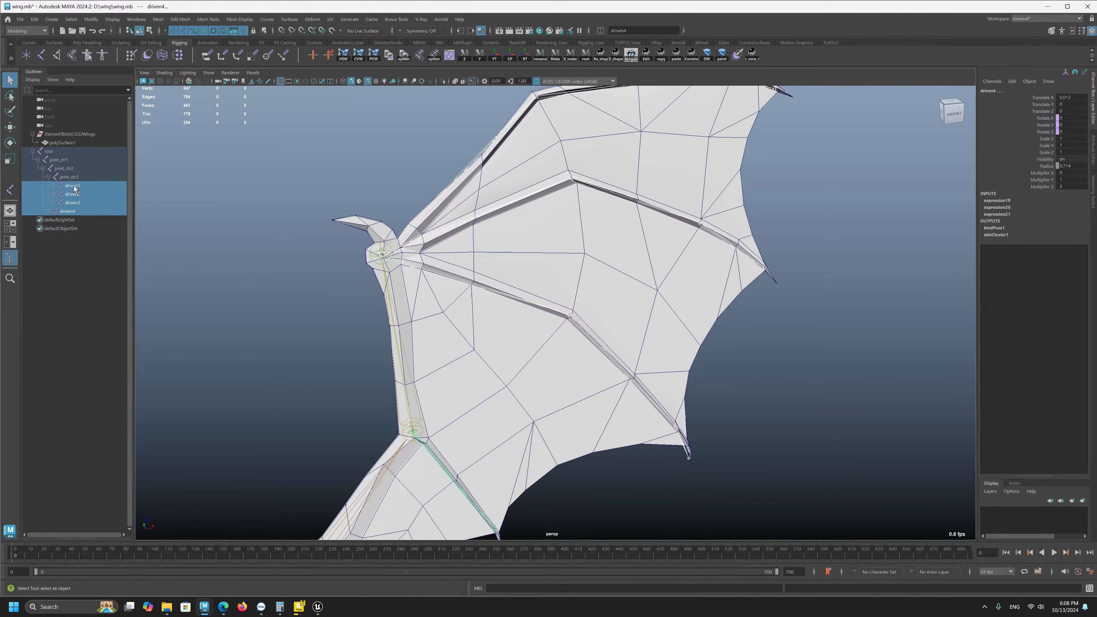
click(52, 185)
click(54, 202)
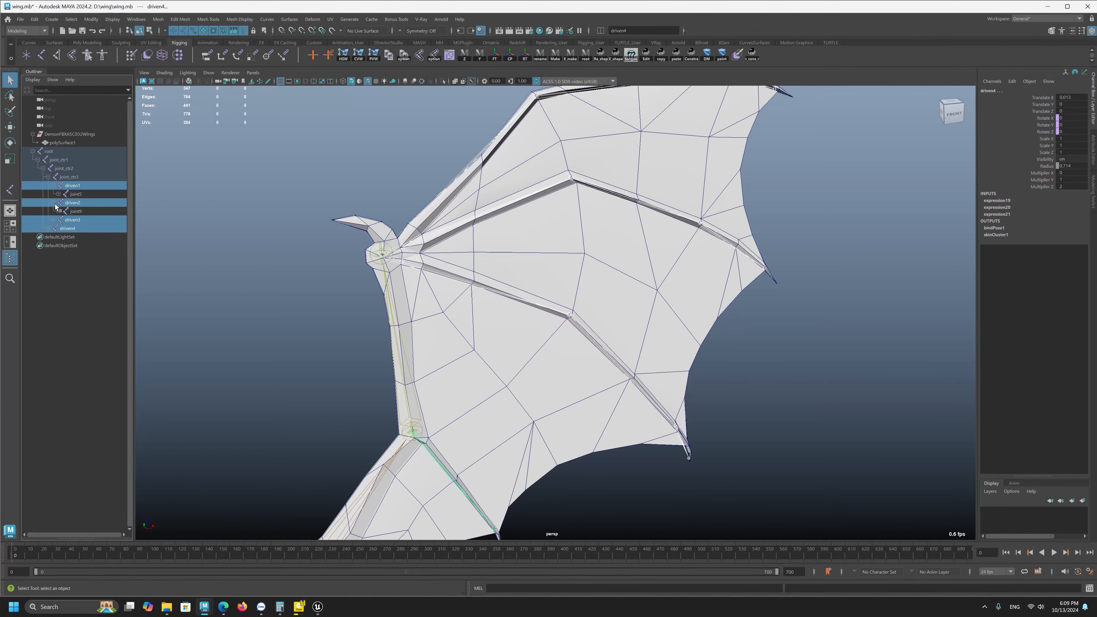
click(53, 220)
click(82, 196)
ctrl+click(82, 211)
ctrl+click(82, 209)
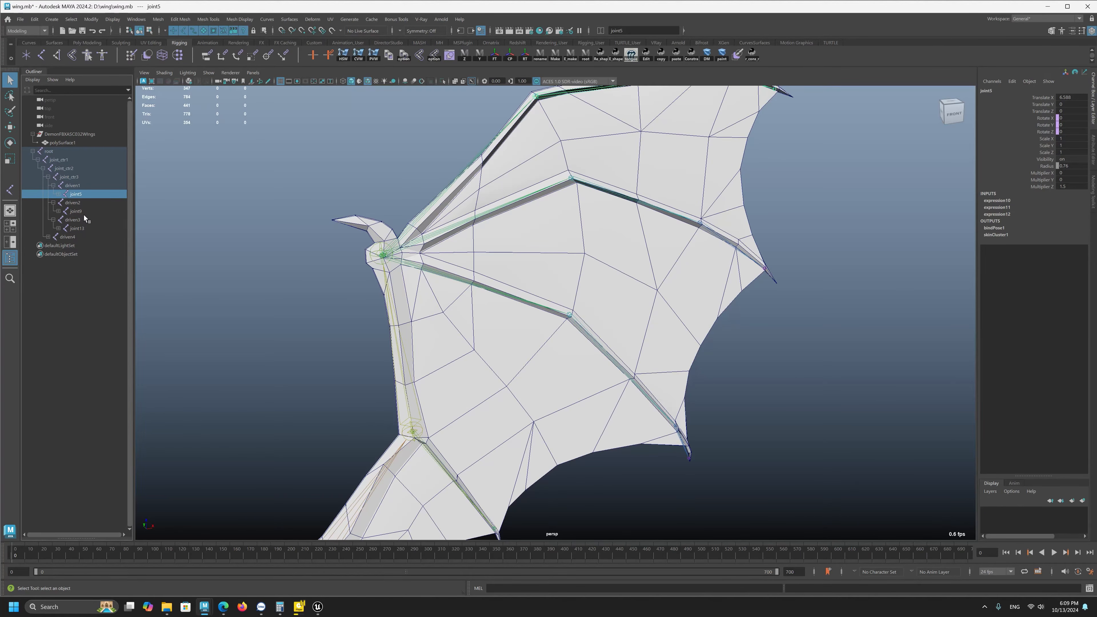
ctrl+click(84, 213)
ctrl+click(85, 228)
click(648, 32)
text(s)
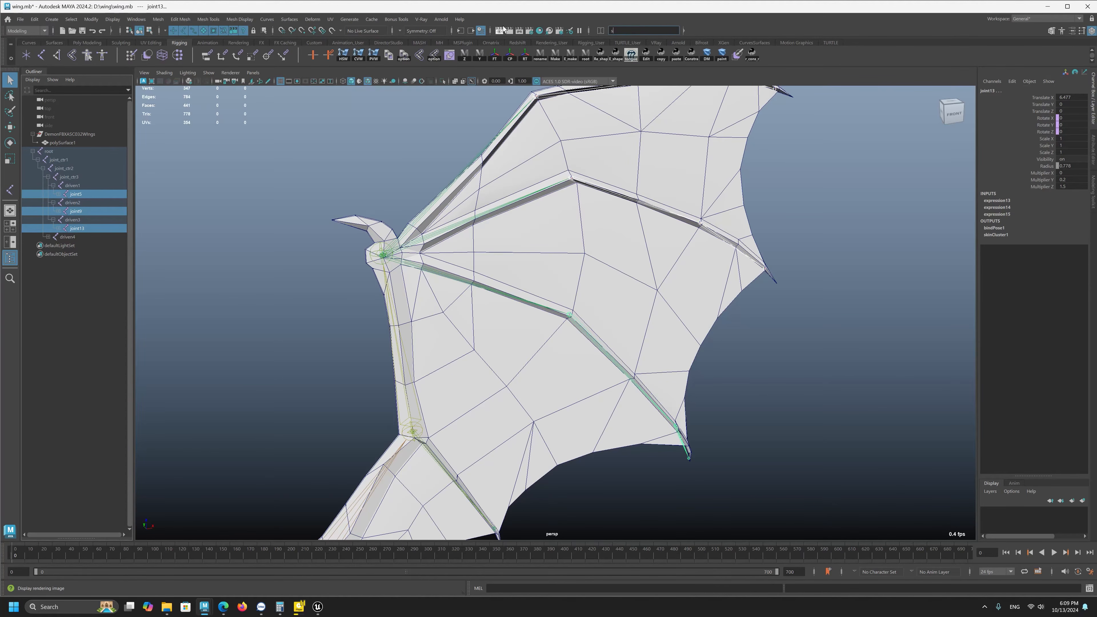
text(econd_driven)
key(Return)
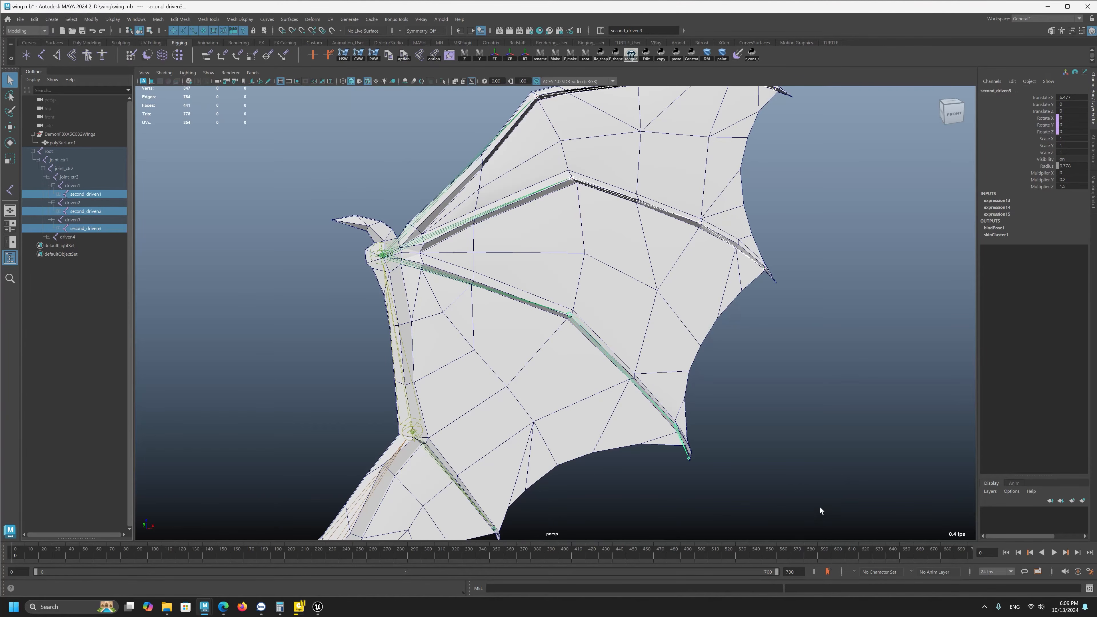
alt+right_drag(821, 510, 543, 436)
alt+right_drag(711, 466, 482, 395)
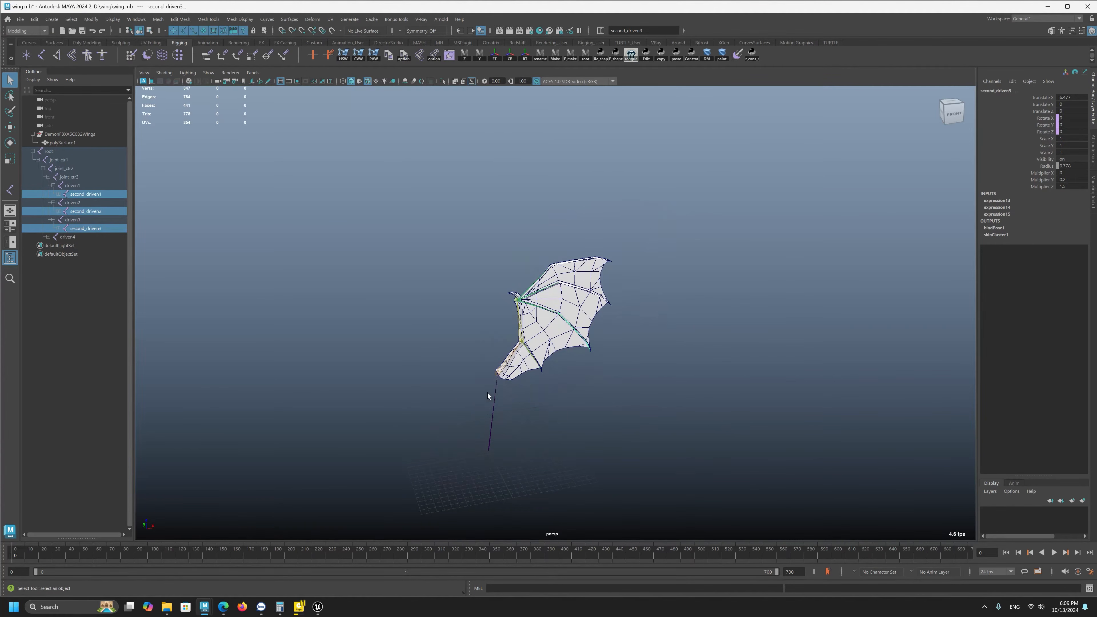
Unparent joint_ctr1 from the root joint so the root can be moved independently of the wing.
click(491, 378)
key(w)
alt+drag(473, 384, 424, 242)
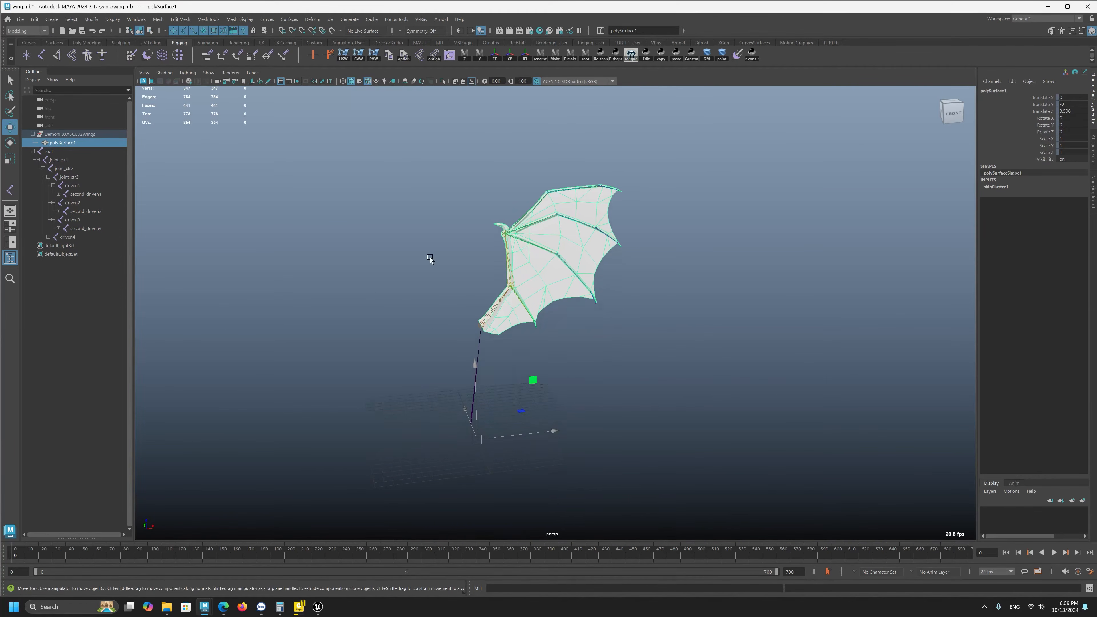
alt+drag(380, 300, 465, 321)
alt+right_drag(465, 322, 507, 410)
drag(543, 456, 484, 460)
alt+middle_drag(497, 432, 518, 285)
alt+drag(518, 285, 557, 424)
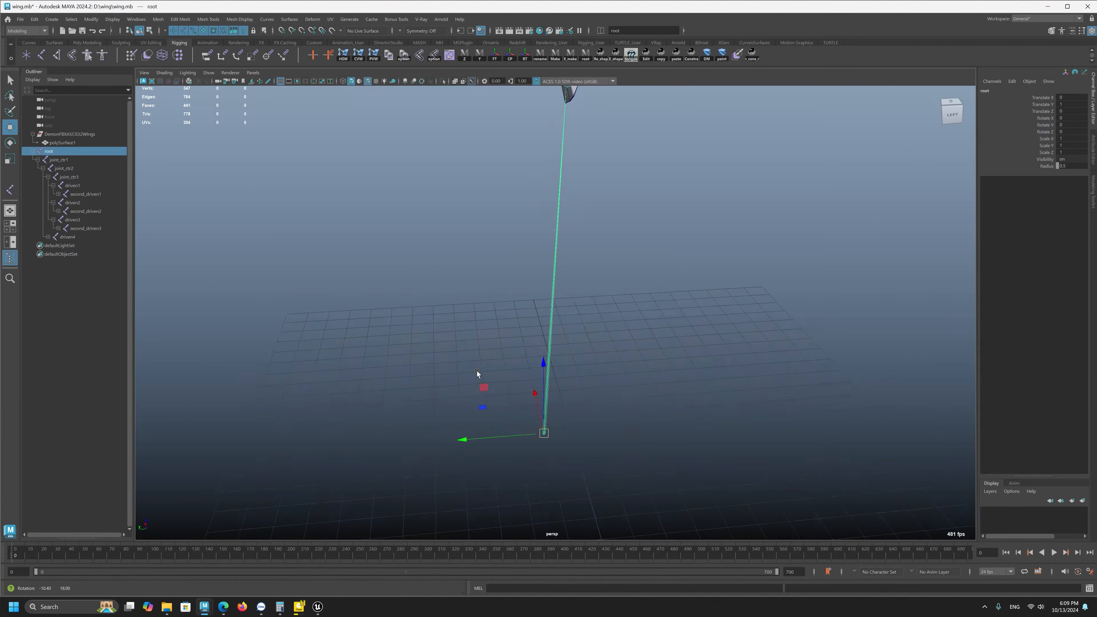
alt+drag(680, 155, 642, 123)
key(Down)
key(shift+p)
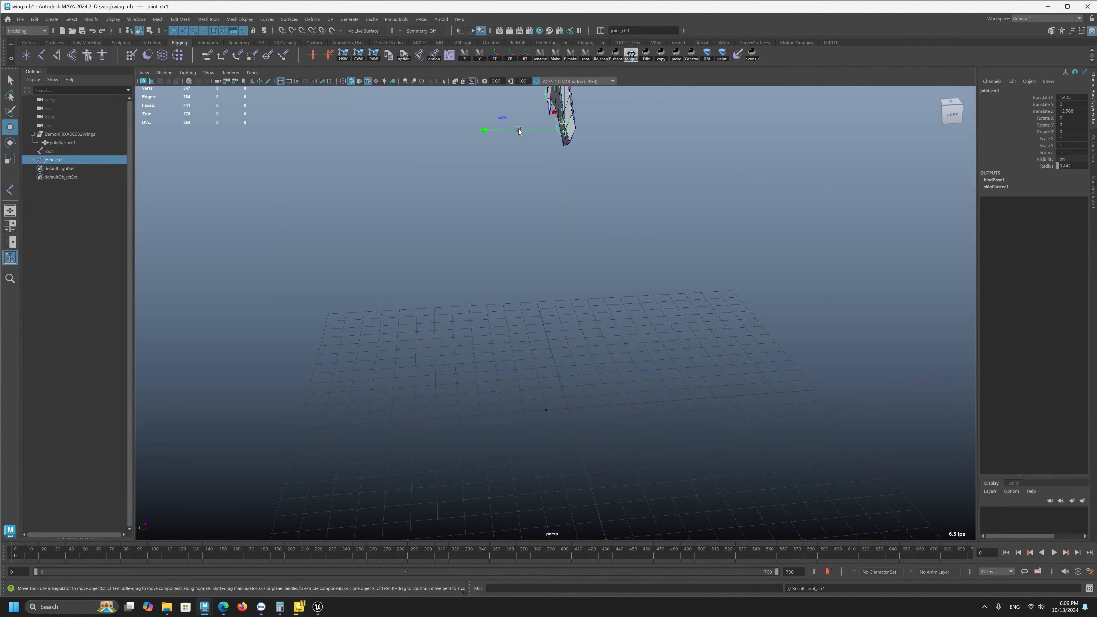
Set the root joint's Translate Y to 0.
click(546, 410)
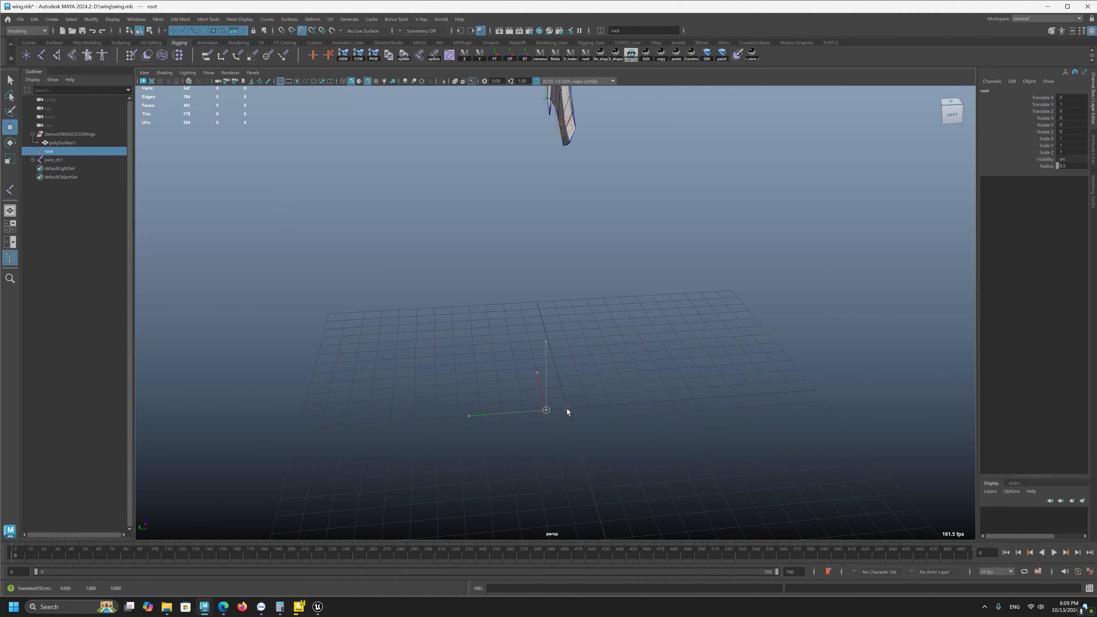
key(v)
mouse_move(548, 411)
mouse_down()
mouse_move(570, 408)
mouse_move(552, 411)
mouse_up()
key(ctrl+z)
key(x)
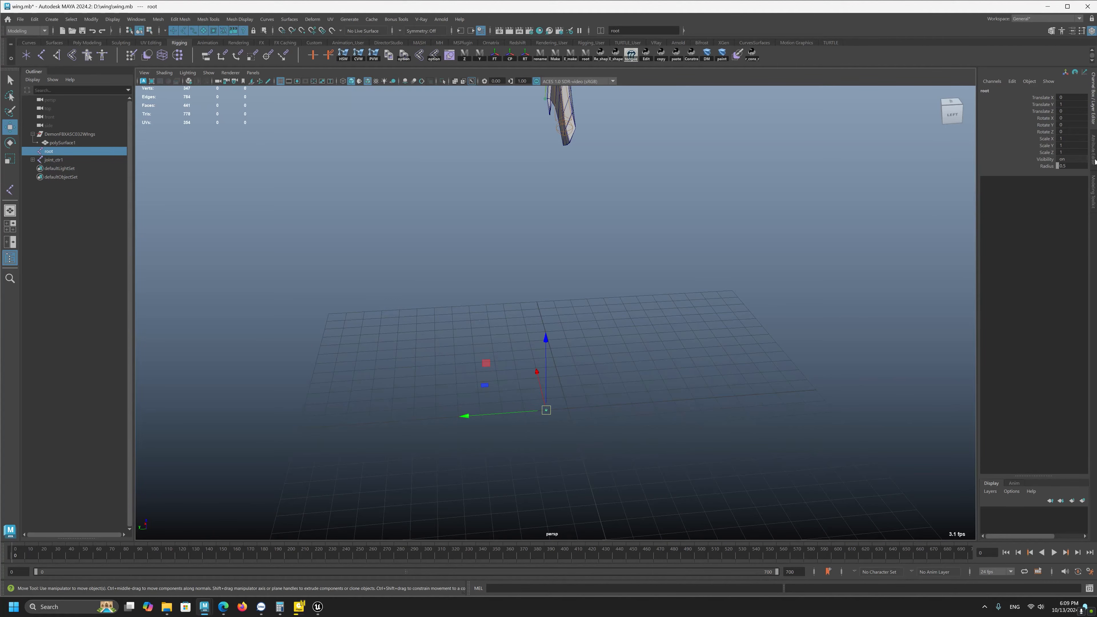
click(1067, 105)
text(0)
key(Return)
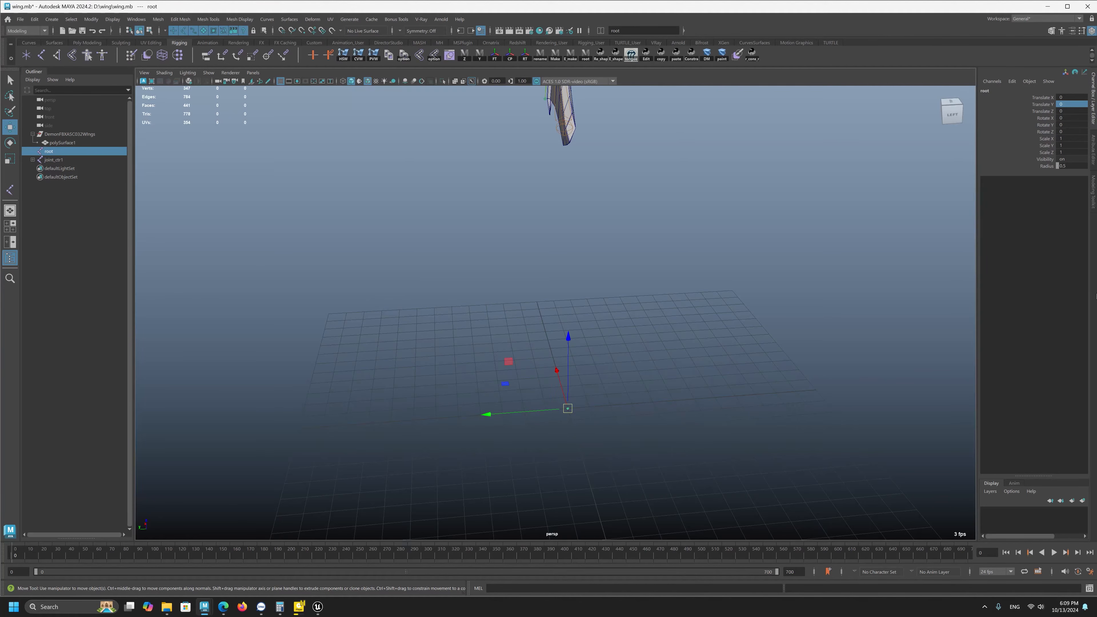
Parent joint_ctr1 back under the root joint and check the reconnected joint chain from root to wing.
scroll(674, 371, down, 2)
drag(621, 229, 532, 181)
shift+drag(641, 375, 375, 445)
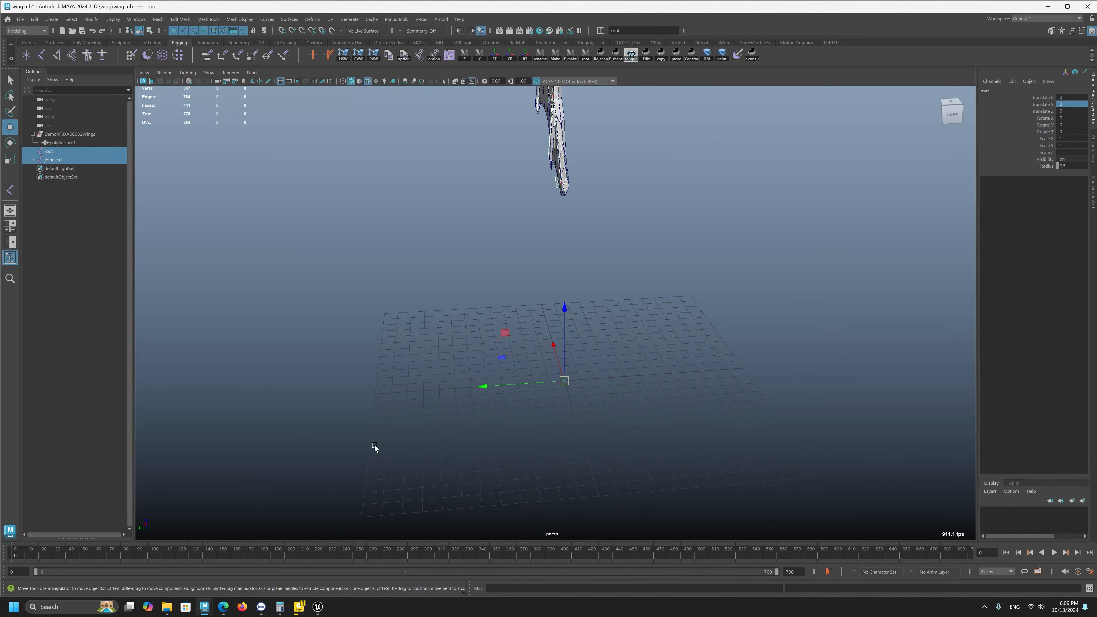
key(p)
alt+drag(406, 512, 370, 409)
alt+drag(389, 294, 463, 326)
drag(582, 257, 329, 281)
alt+drag(324, 268, 364, 287)
alt+middle_drag(364, 286, 350, 379)
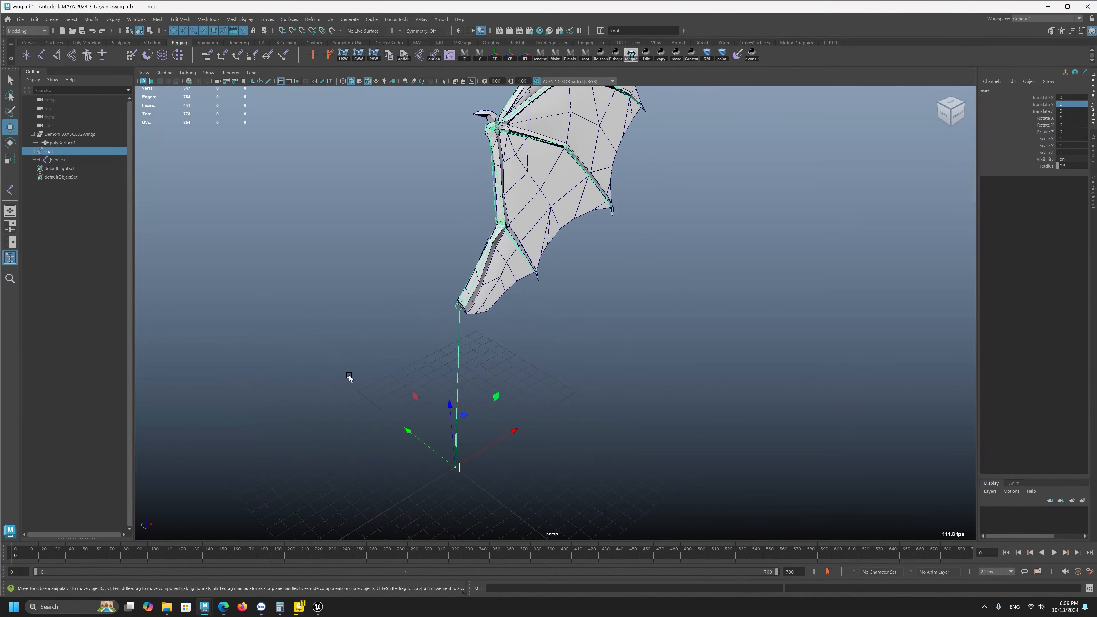
Save the scene and export the selected wing mesh as FBX, replacing unreal_wing.fbx in D:\wing.
alt+drag(402, 331, 374, 318)
key(ctrl+s)
click(458, 265)
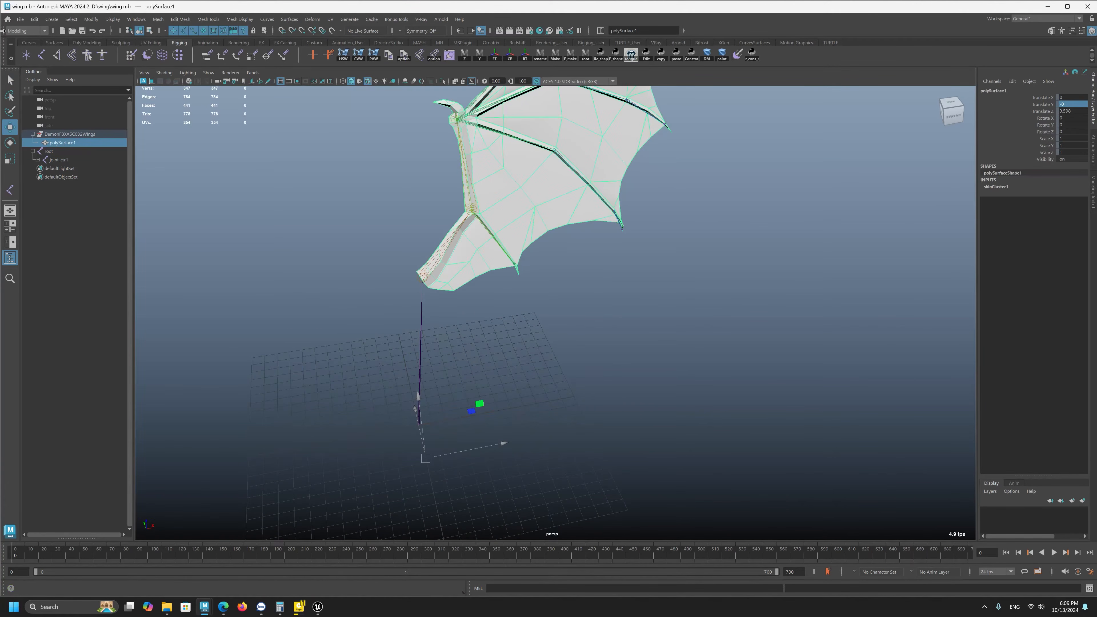
click(20, 19)
click(73, 181)
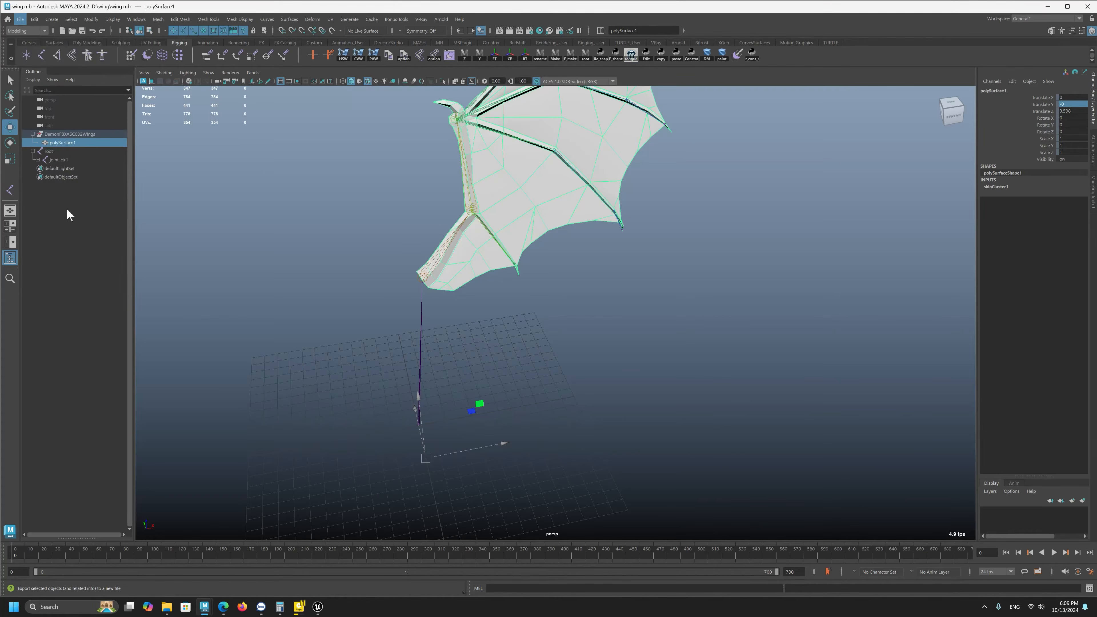
double_click(386, 198)
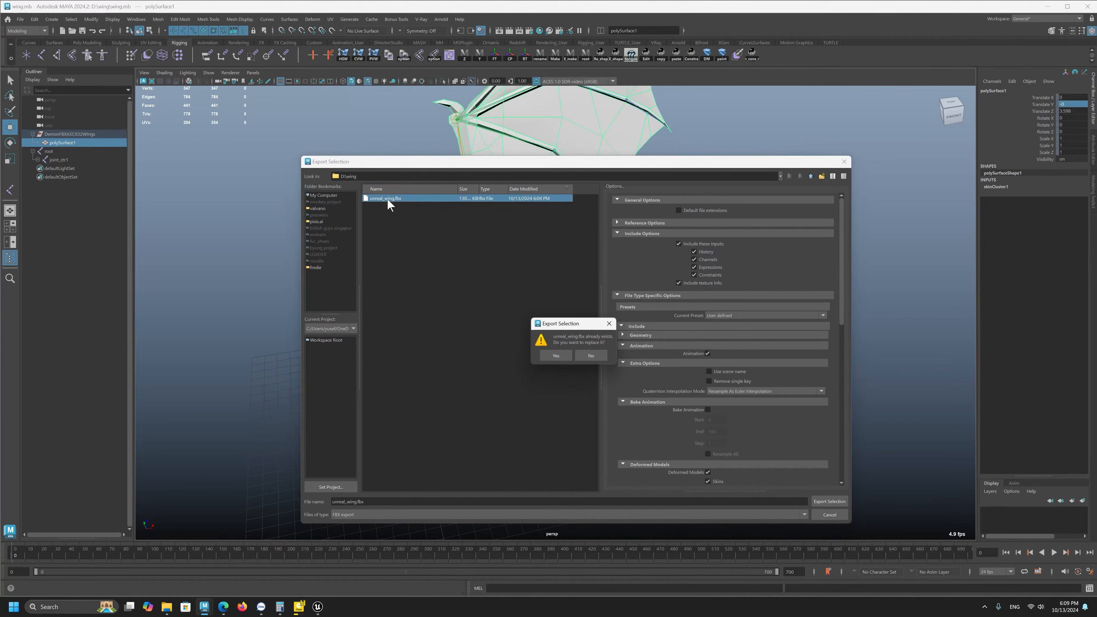
click(542, 354)
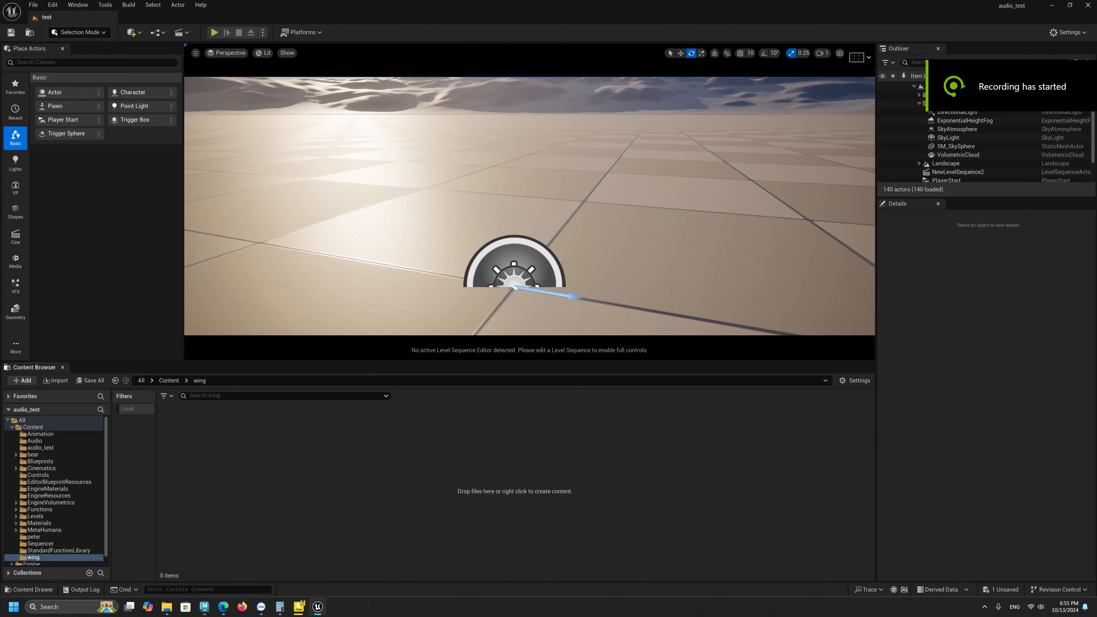
In Unreal Editor, import unreal_wing.fbx from D:\wing into the wing content folder.
right_click(353, 446)
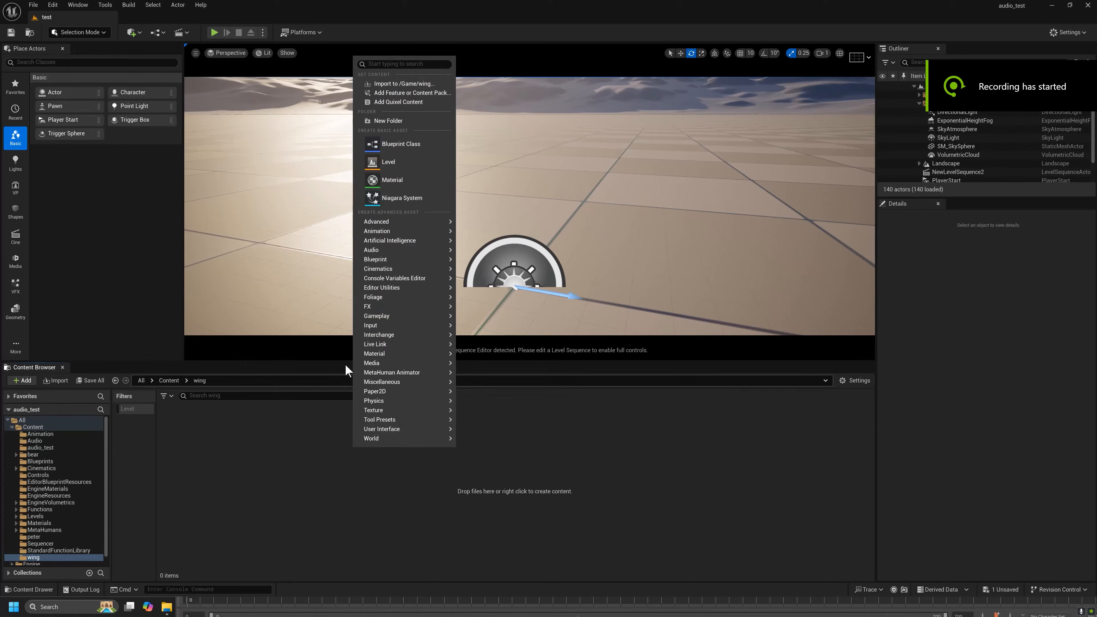
click(410, 84)
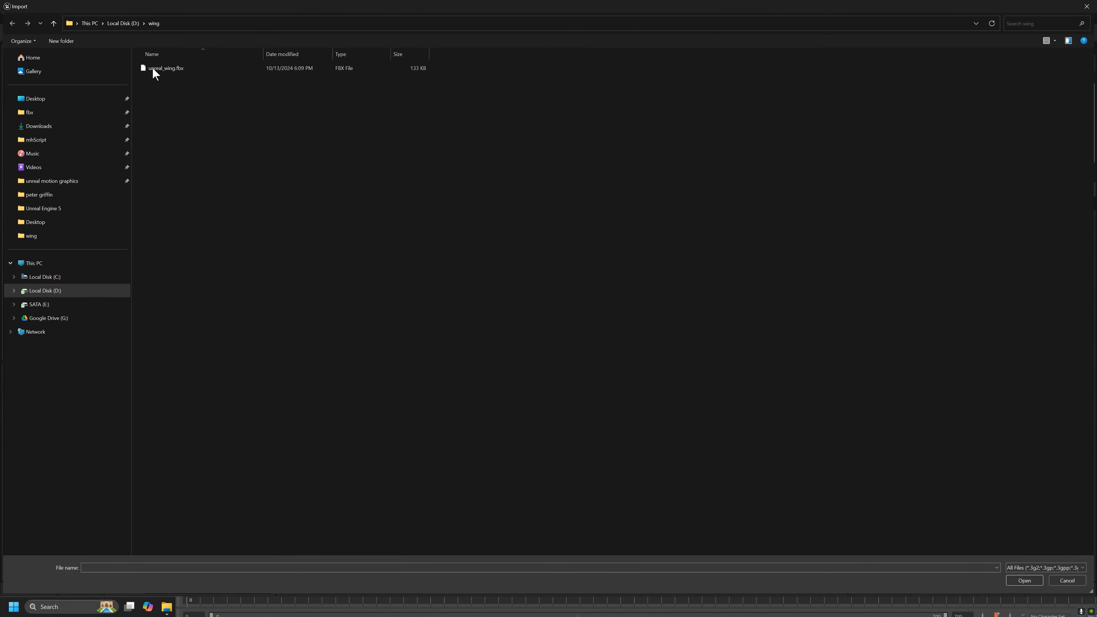
double_click(166, 67)
click(954, 589)
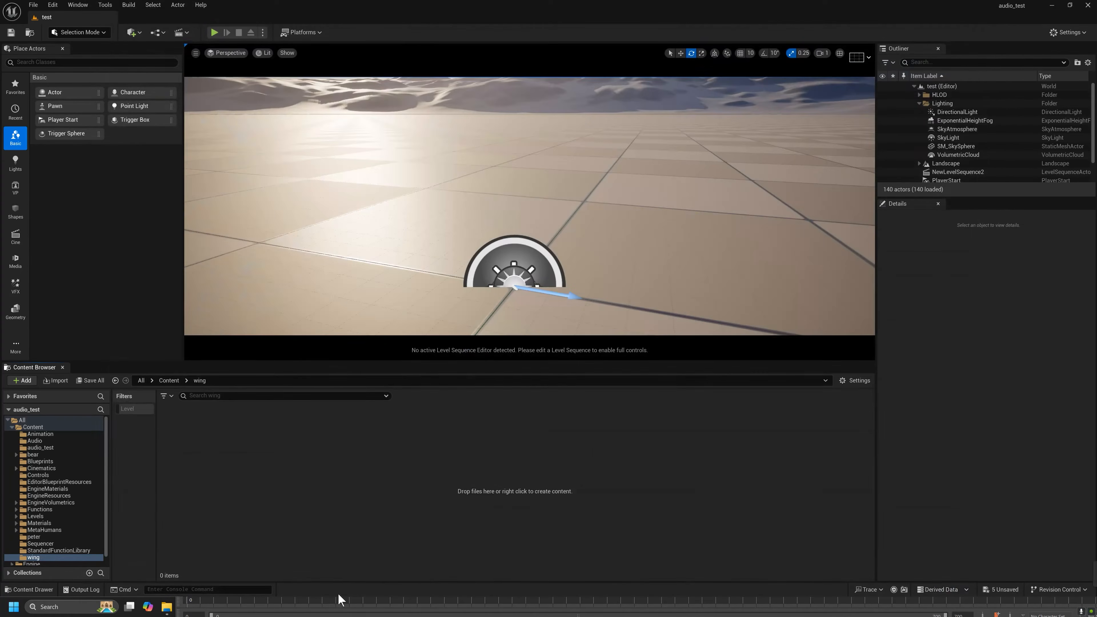
Delete the imported unreal_wing_PhysicsAsset from the wing folder.
click(276, 497)
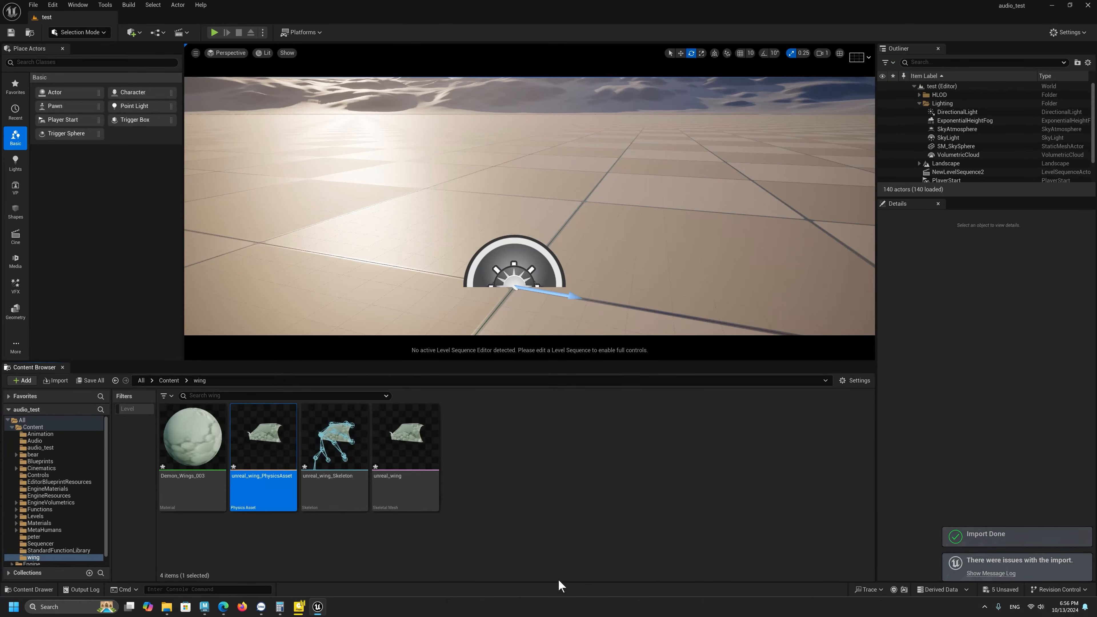
key(Delete)
click(507, 443)
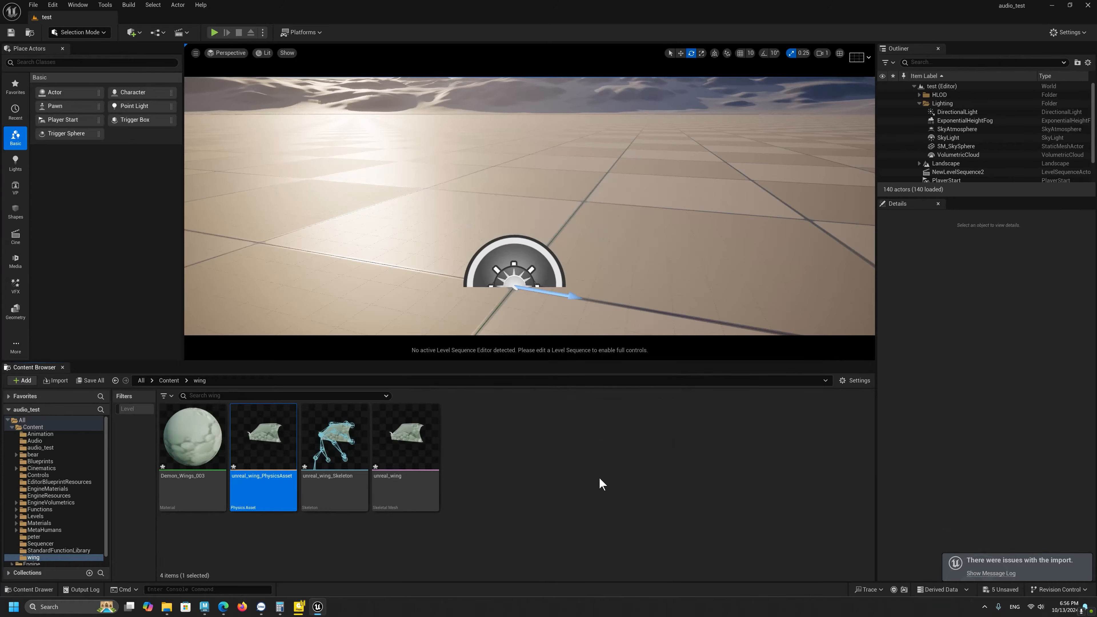
Review the remaining material, skeleton and skeletal mesh assets in the wing folder.
click(335, 488)
ctrl+click(193, 488)
ctrl+click(244, 497)
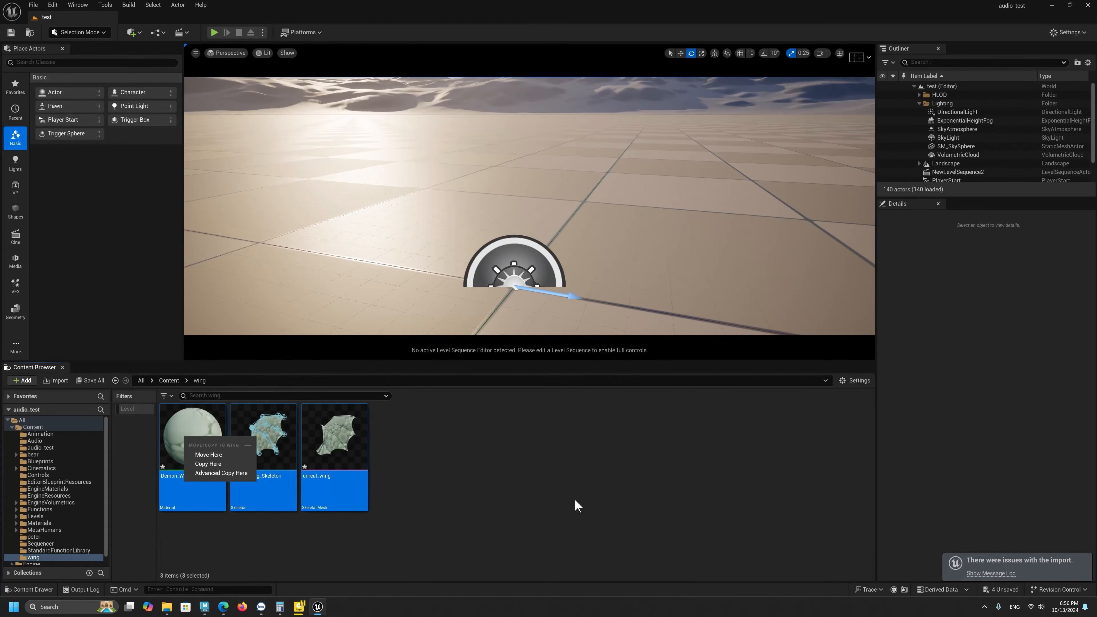
click(572, 519)
click(335, 488)
ctrl+click(192, 488)
ctrl+click(255, 462)
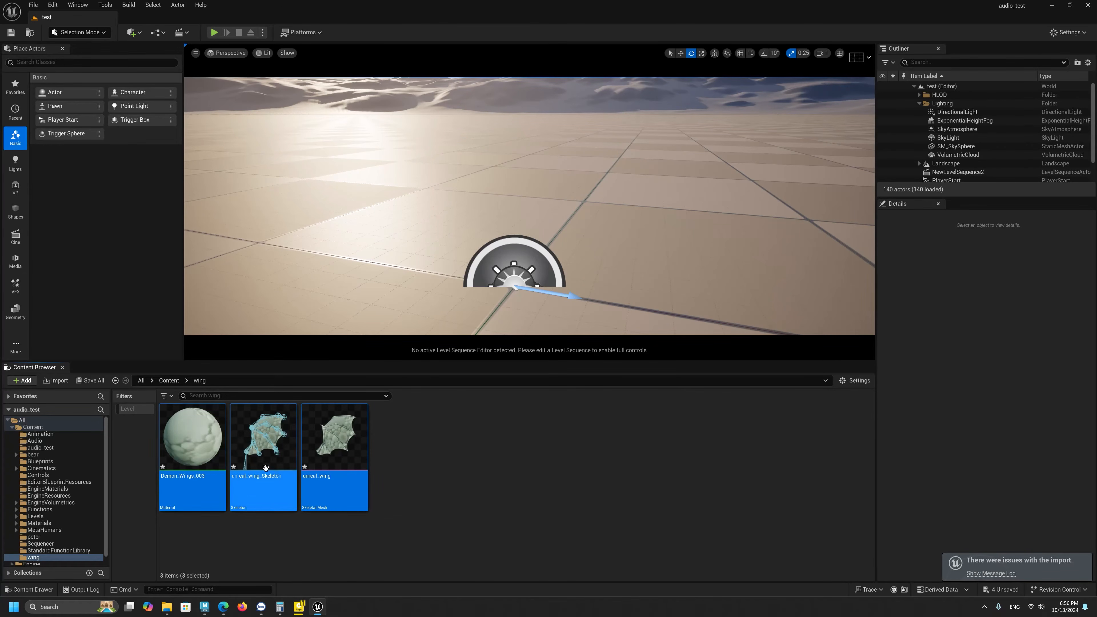
click(477, 532)
Create an Animation Blueprint from the unreal_wing skeletal mesh, keeping the suggested name.
click(335, 445)
right_click(341, 442)
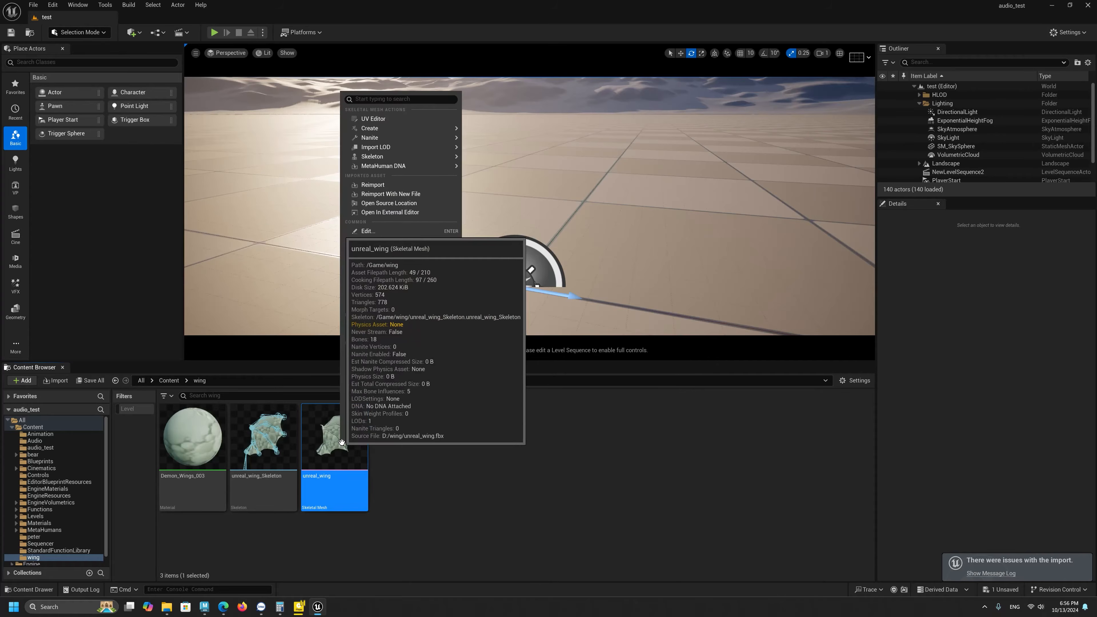
mouse_move(416, 129)
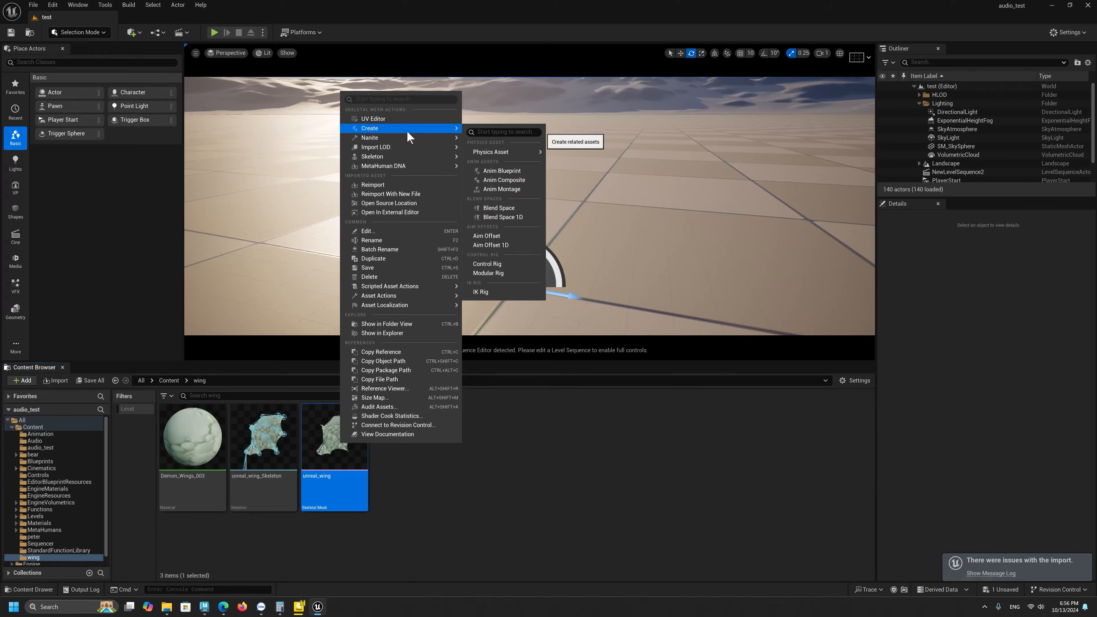
click(501, 170)
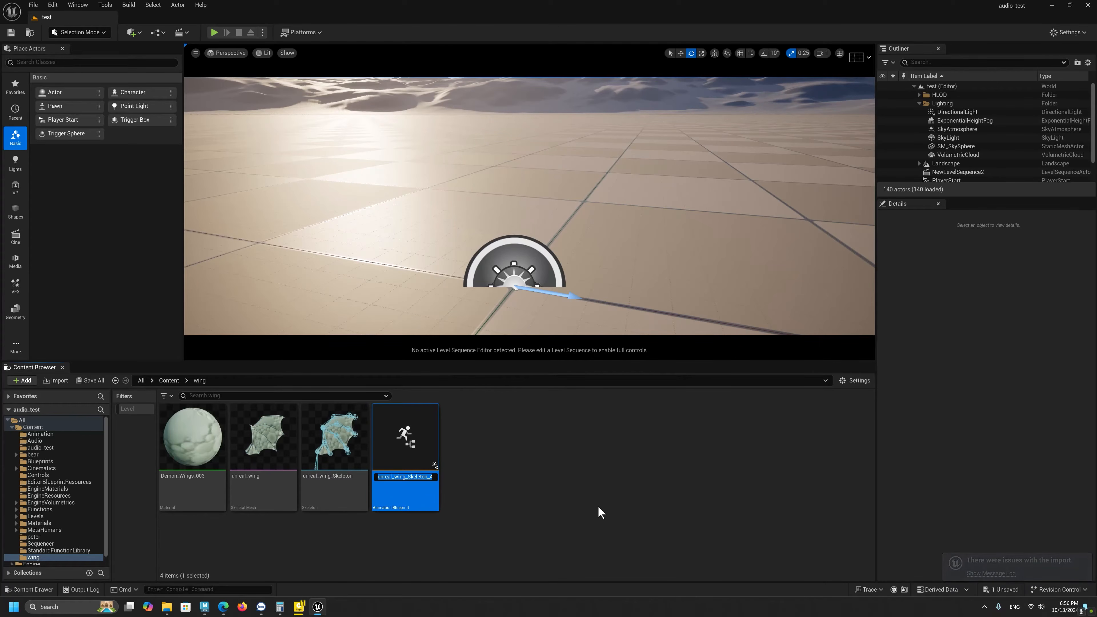
key(Return)
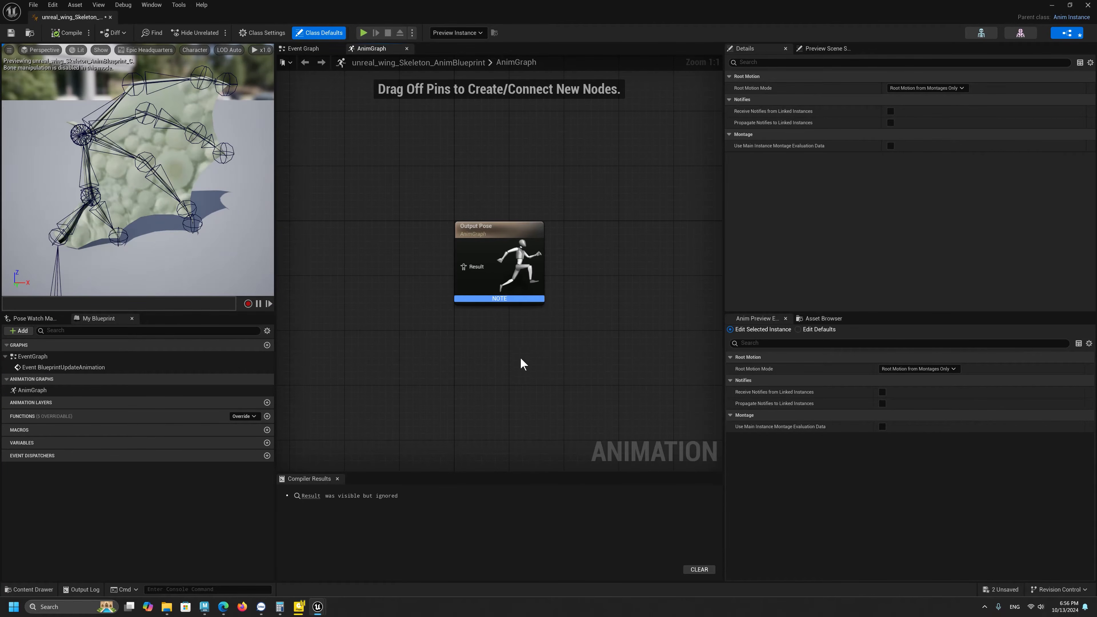
Add an Input Pose node to the AnimGraph and move it and the Output Pose node farther apart.
scroll(539, 366, down, 5)
right_drag(463, 328, 440, 311)
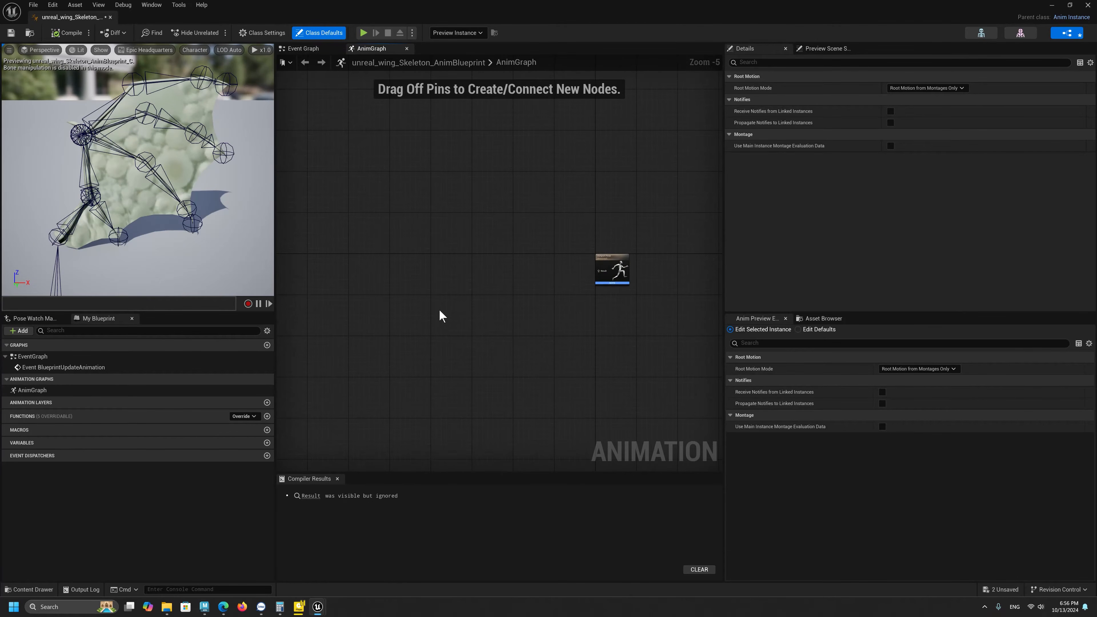
right_click(426, 298)
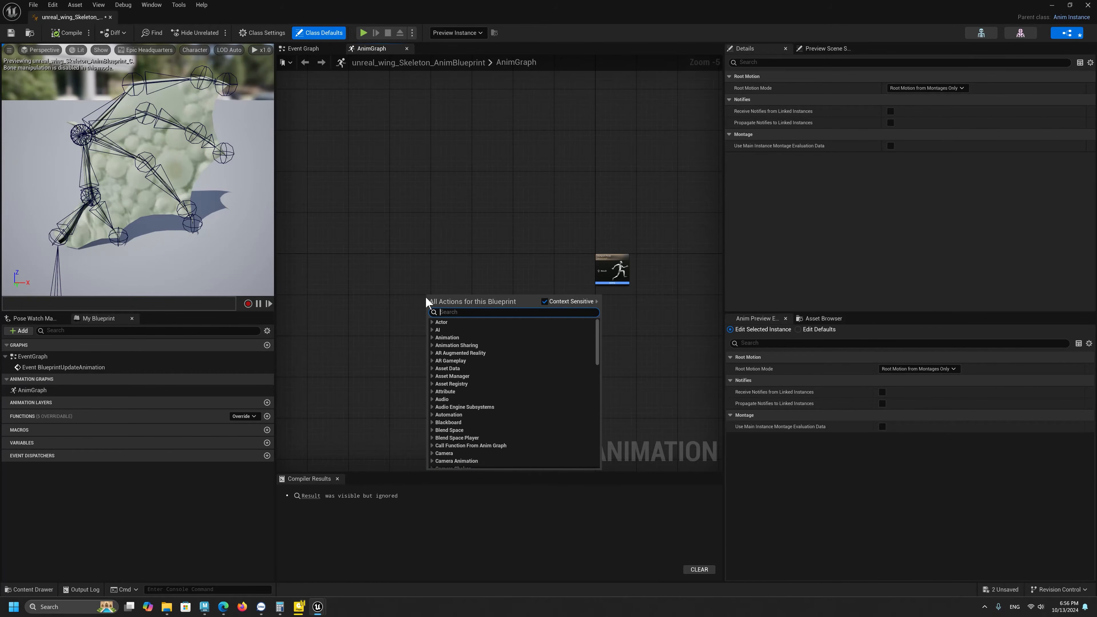
text(input n)
key(BackSpace)
text(pose)
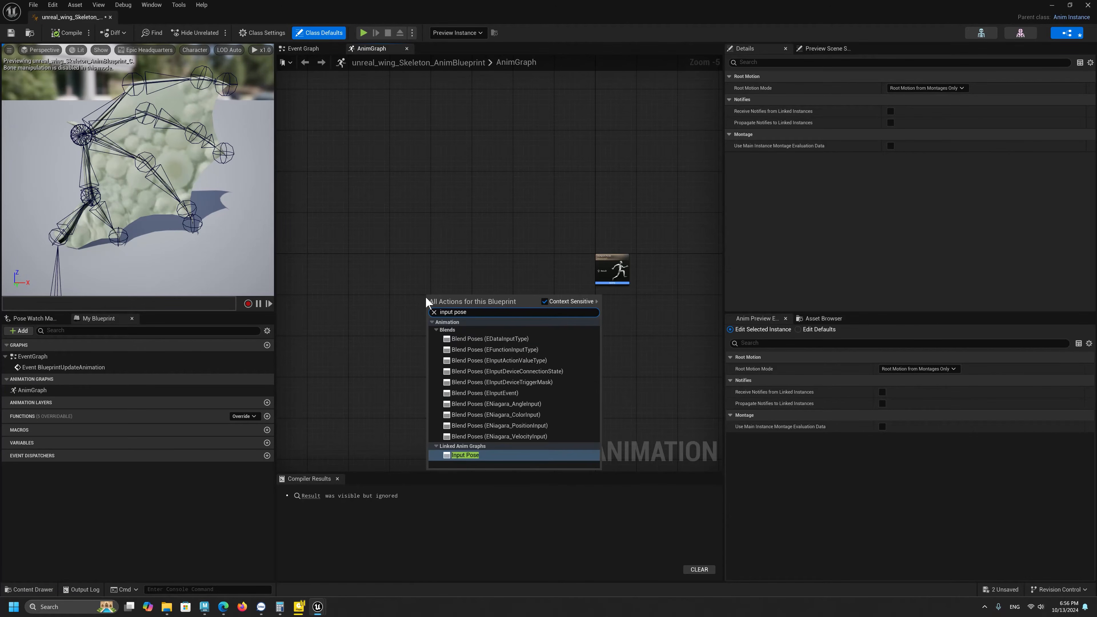
click(466, 455)
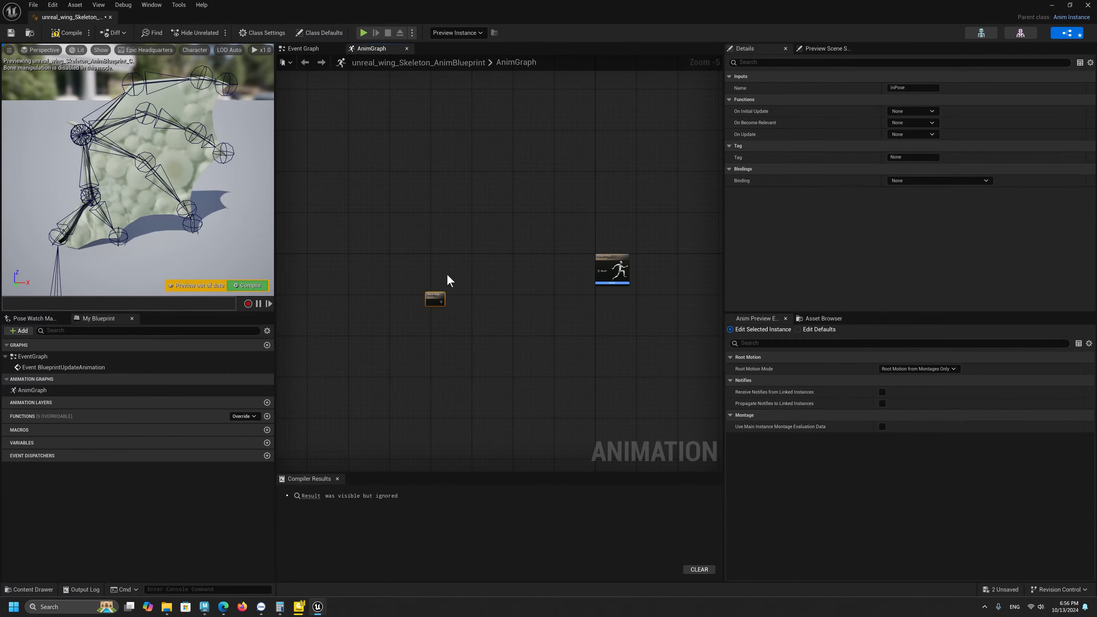
drag(439, 294, 366, 276)
drag(617, 270, 655, 258)
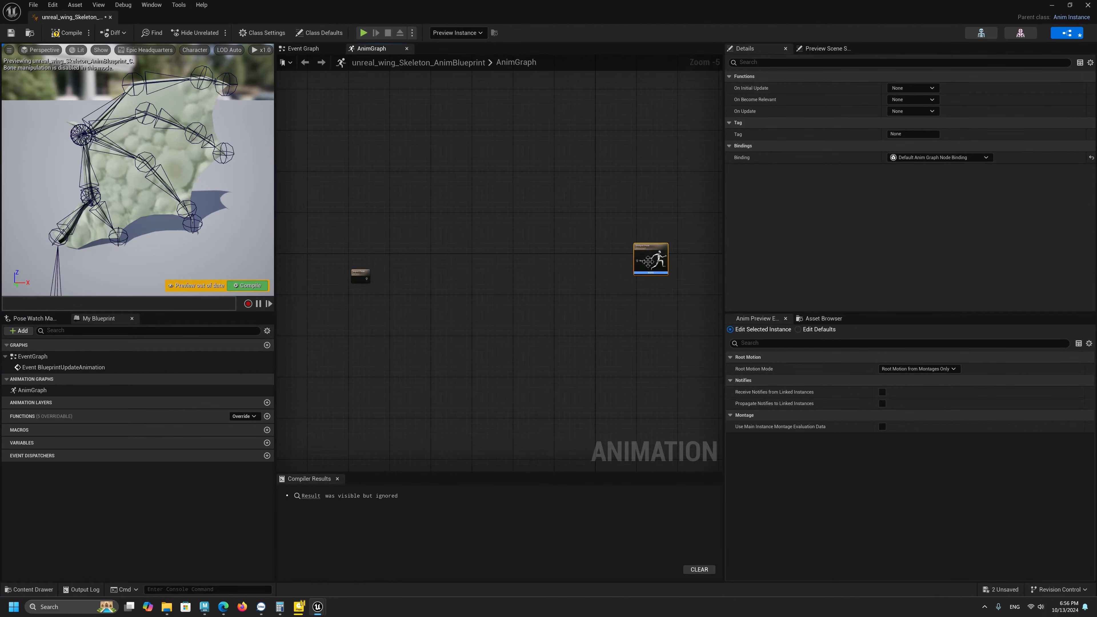
right_drag(531, 252, 544, 263)
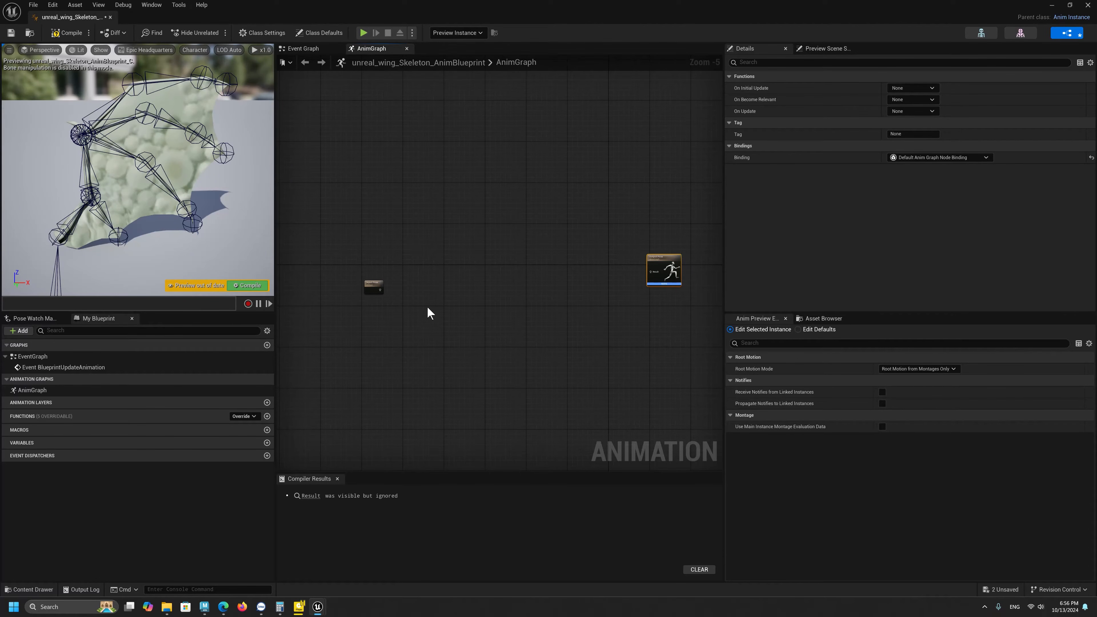
Add a Bone Driven Controller node between the Input Pose and Output Pose nodes.
right_click(427, 281)
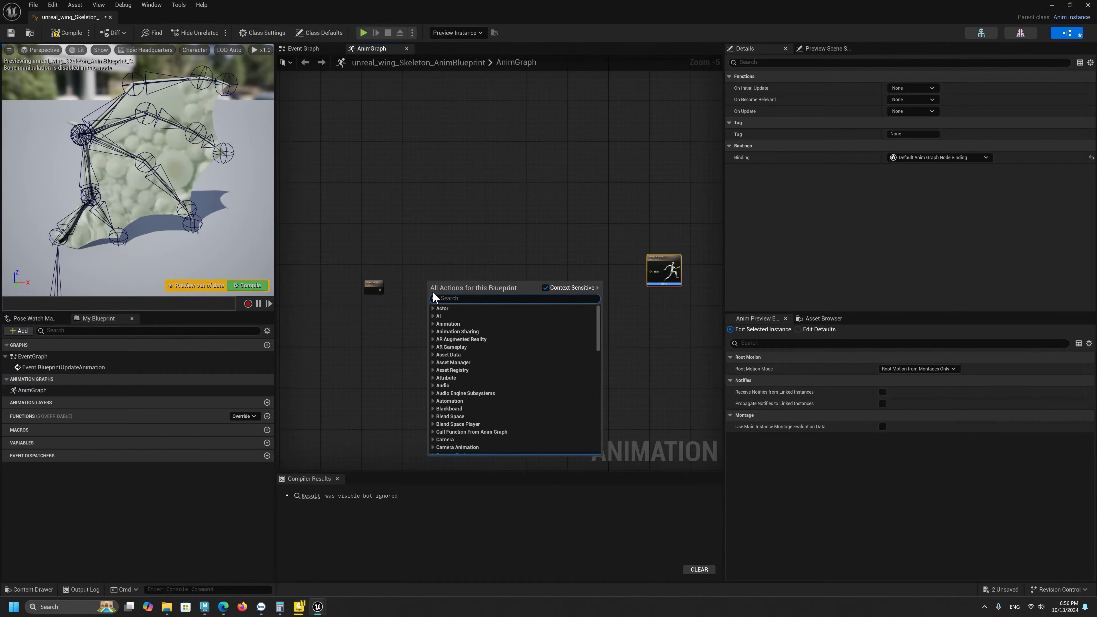
text(bone d)
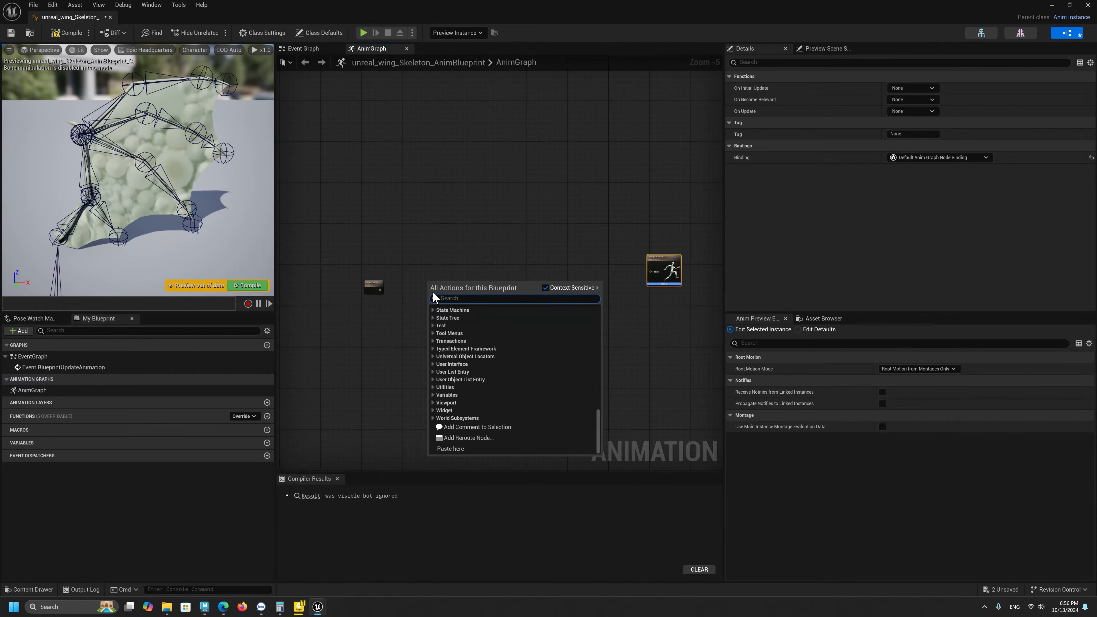
text(riv)
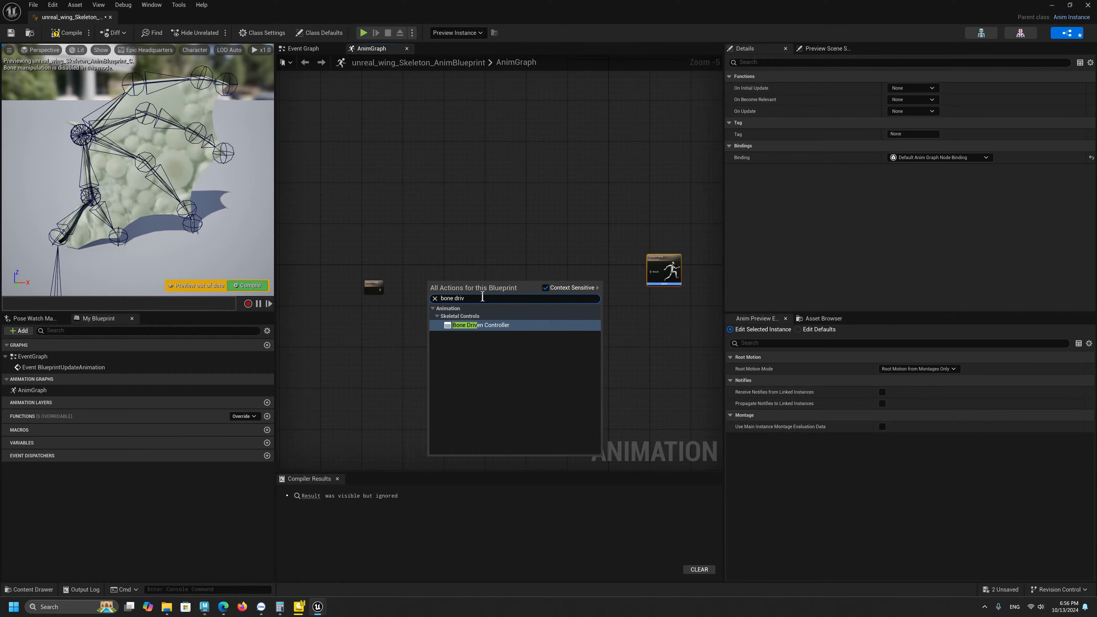
click(518, 324)
scroll(439, 340, up, 3)
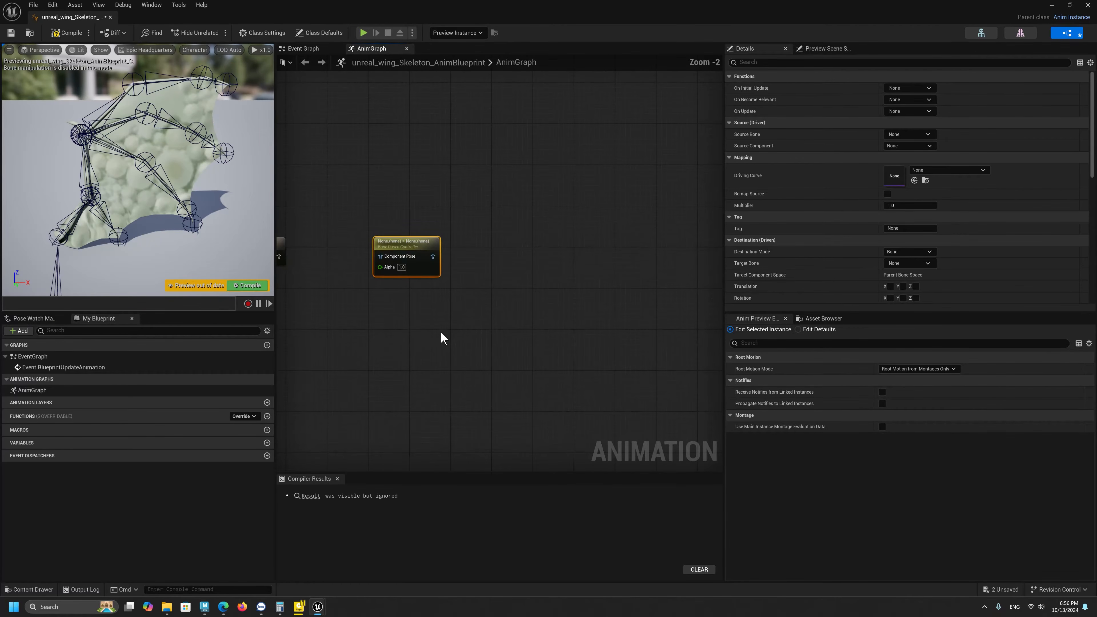
right_drag(422, 268, 528, 293)
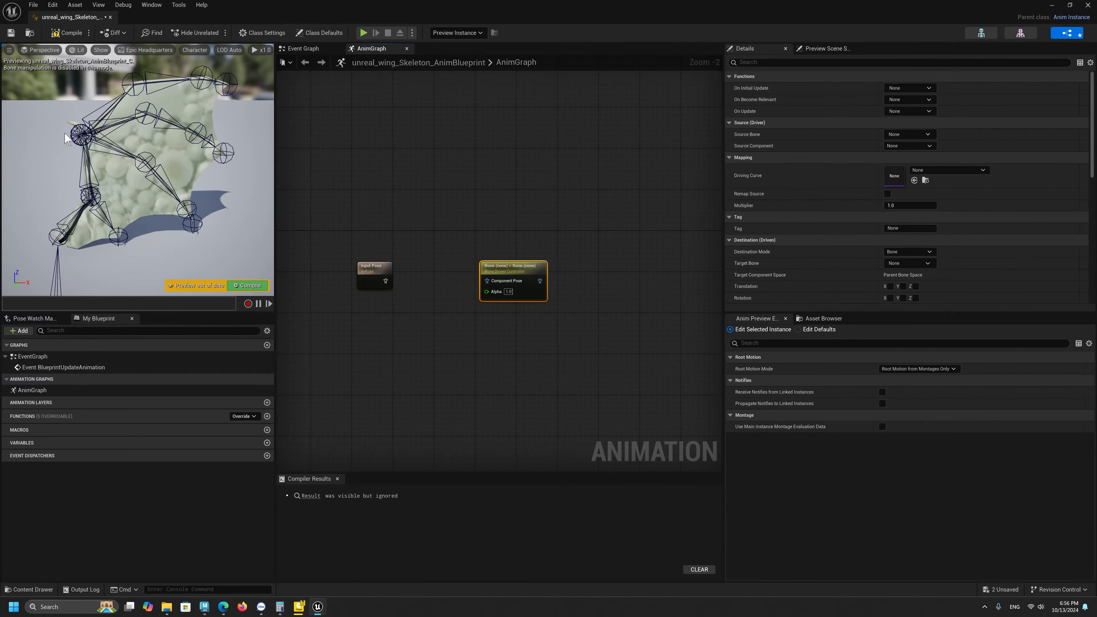
Switch to Maya and check the names of the overlapping control and driven joints where the wing fingers meet.
mouse_move(204, 606)
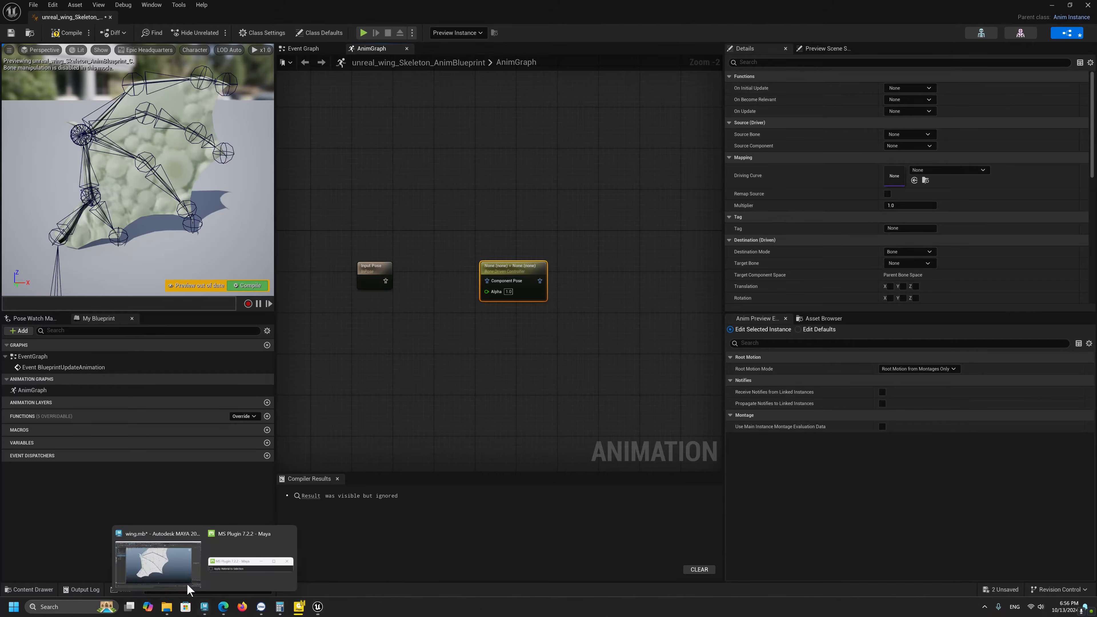
click(173, 544)
click(436, 225)
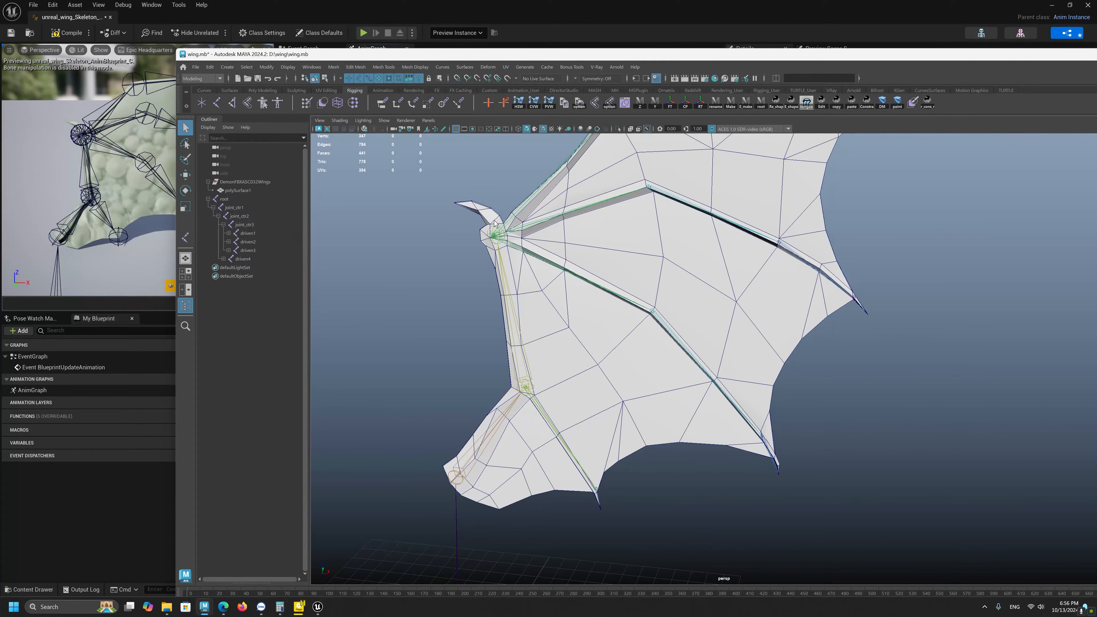
click(493, 234)
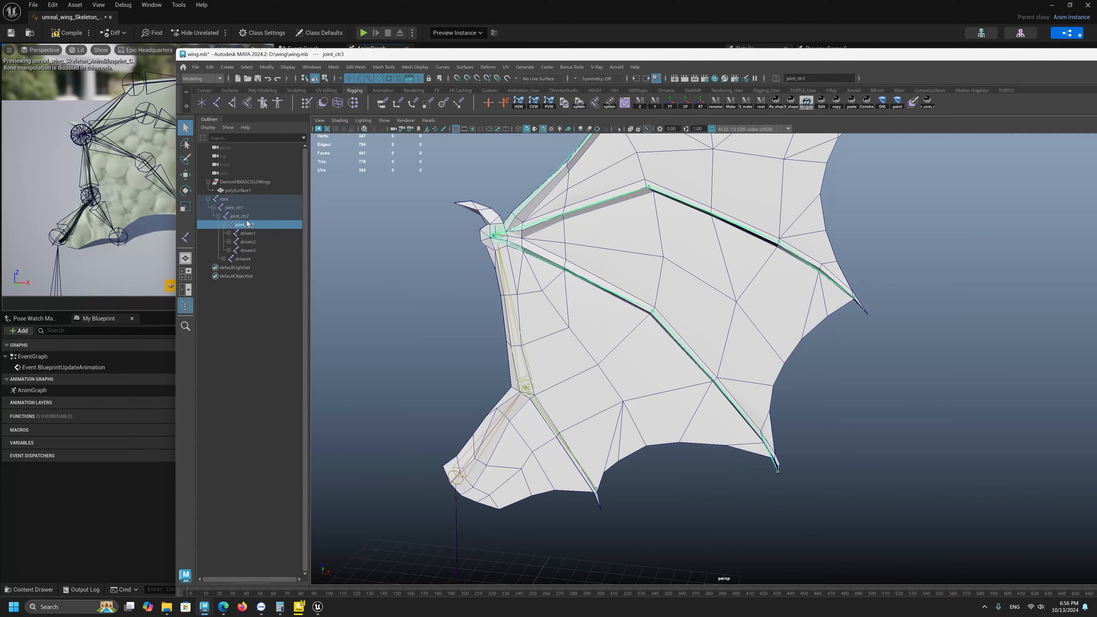
click(493, 232)
key(e)
click(498, 229)
key(q)
scroll(490, 235, up, 4)
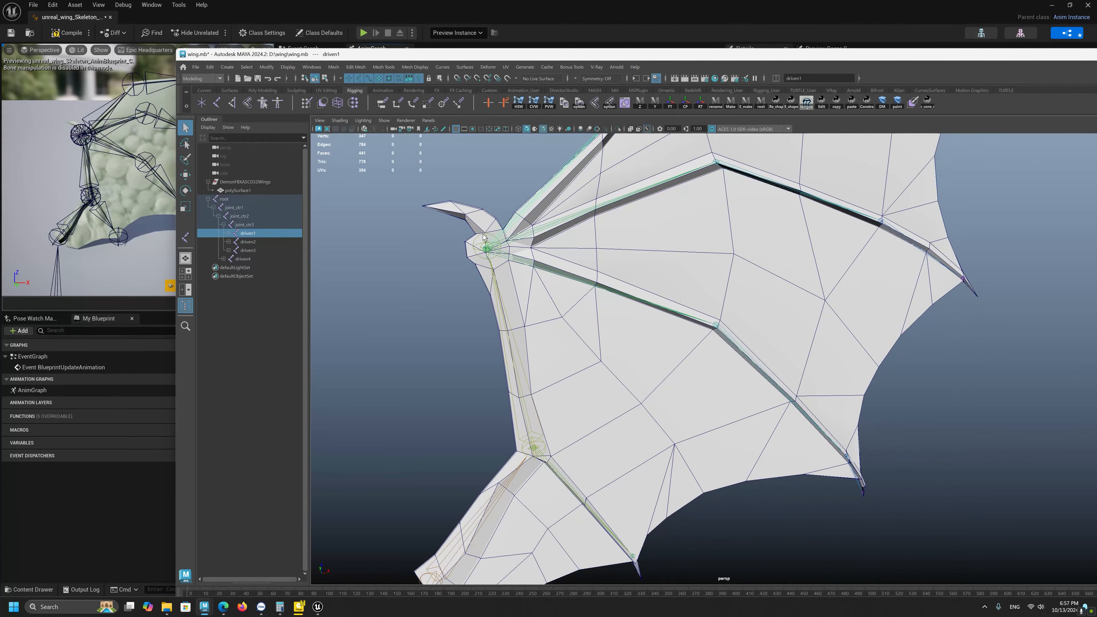
click(483, 237)
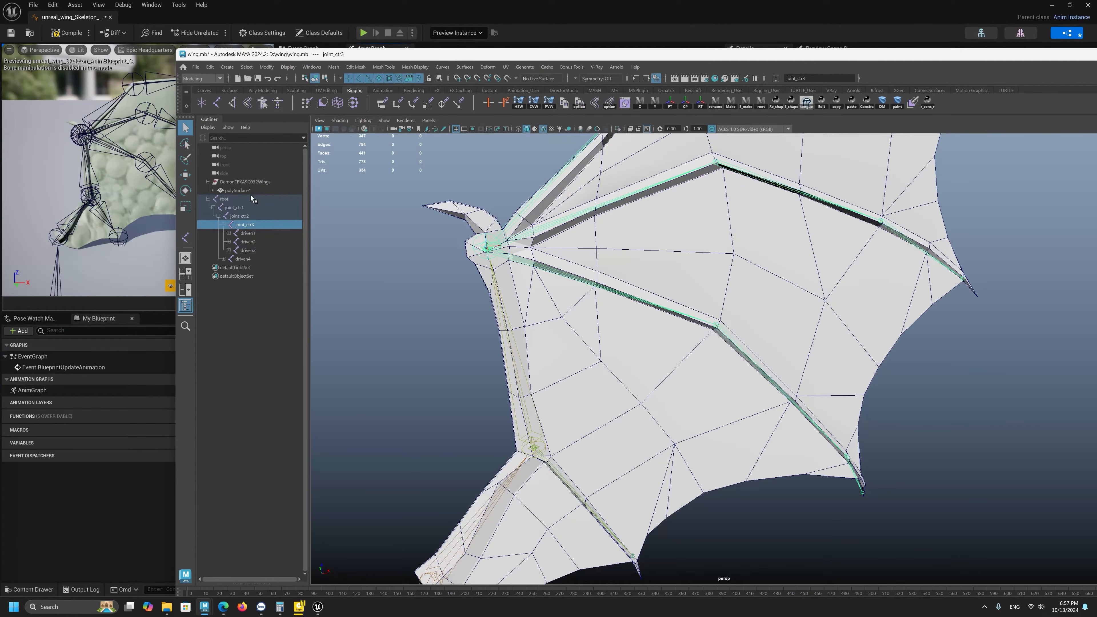
Return to Unreal and set the Bone Driven Controller's source bone to joint_ctr3.
click(385, 5)
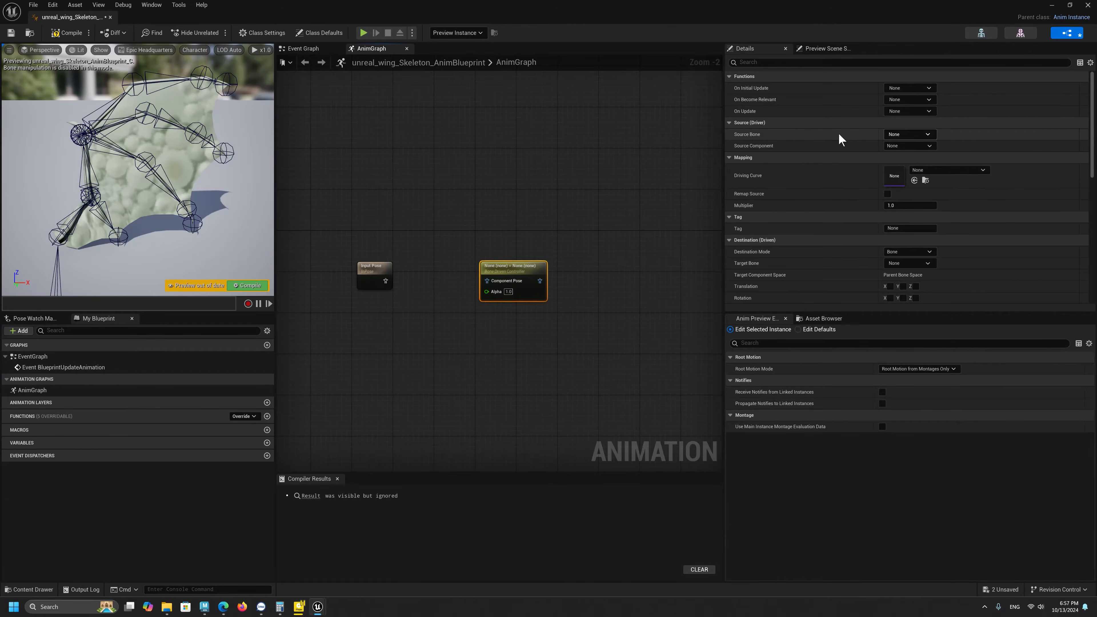
click(911, 135)
click(913, 170)
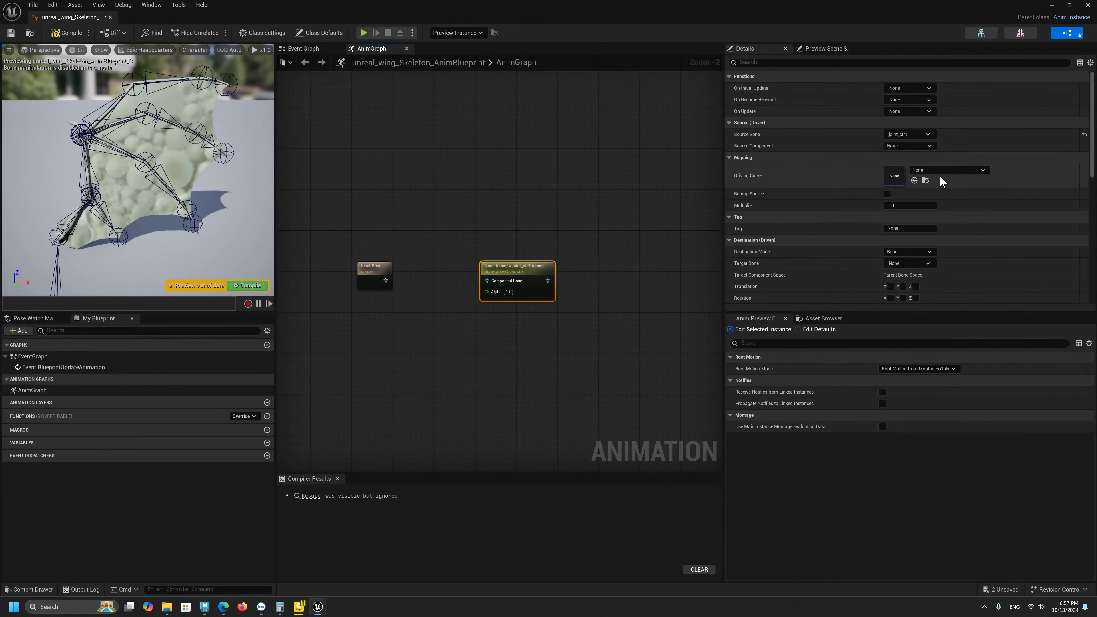
click(927, 135)
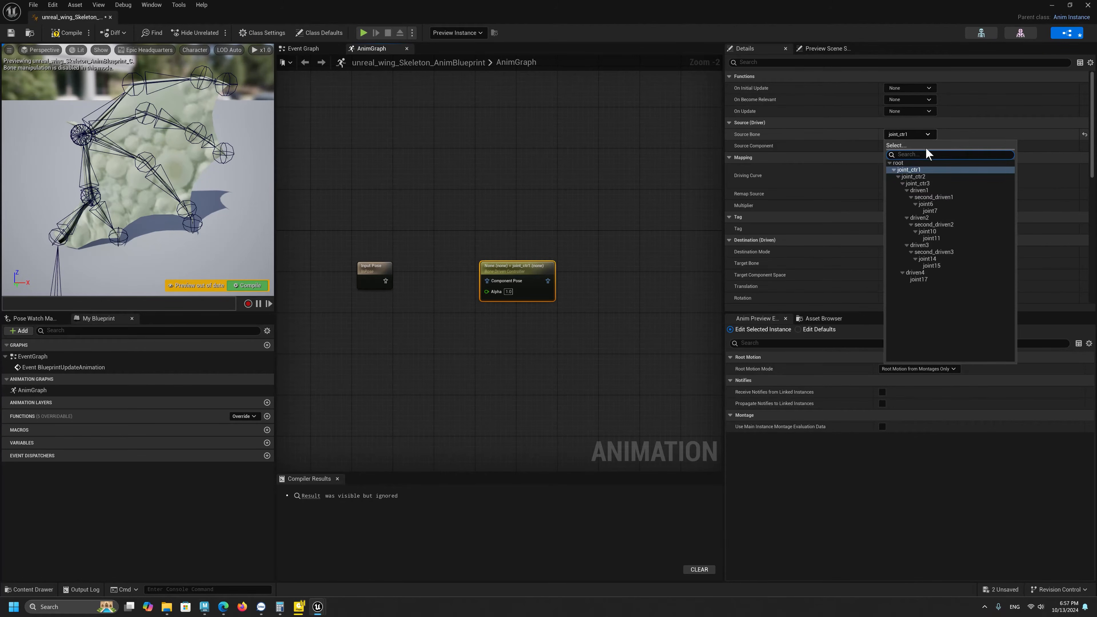
click(931, 182)
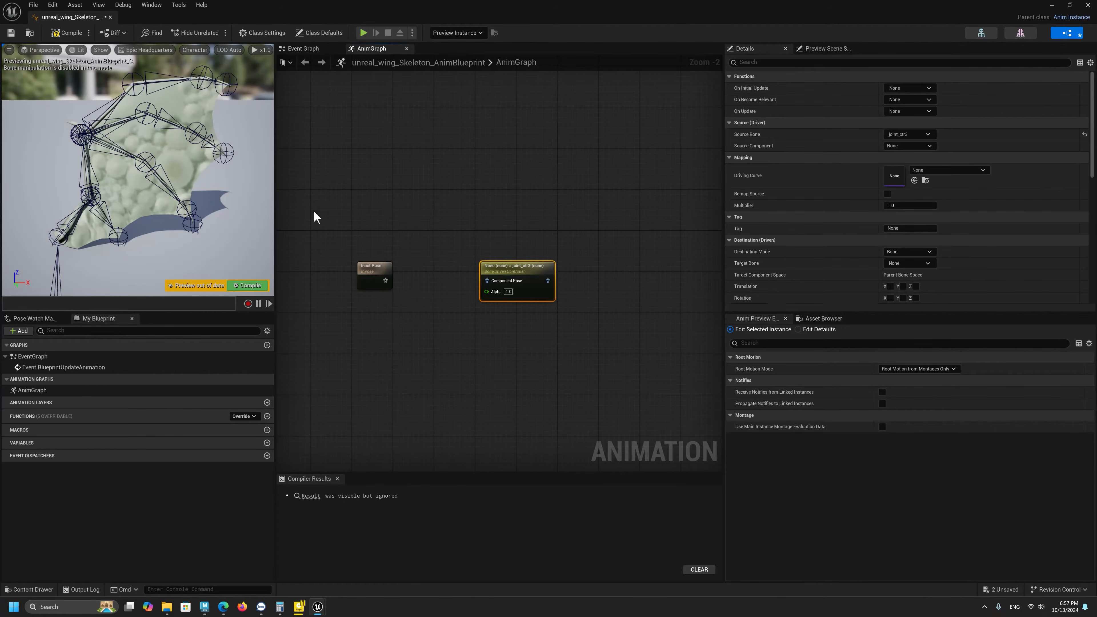
Switch to Maya and check which wing fingers the driven1 and driven3 joints belong to.
click(205, 605)
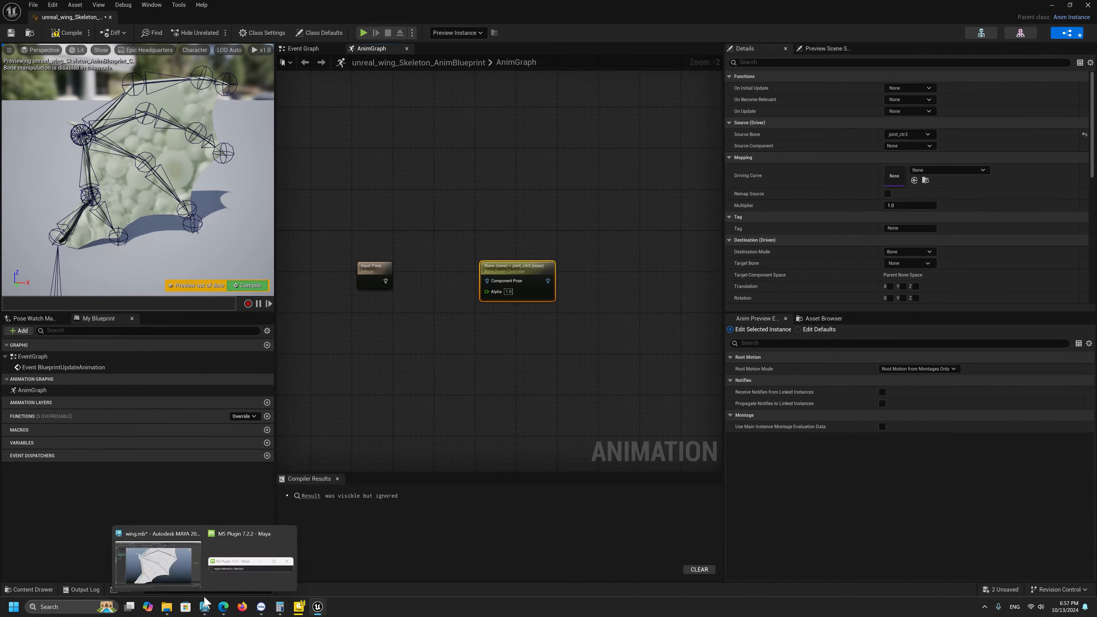
click(172, 565)
click(247, 233)
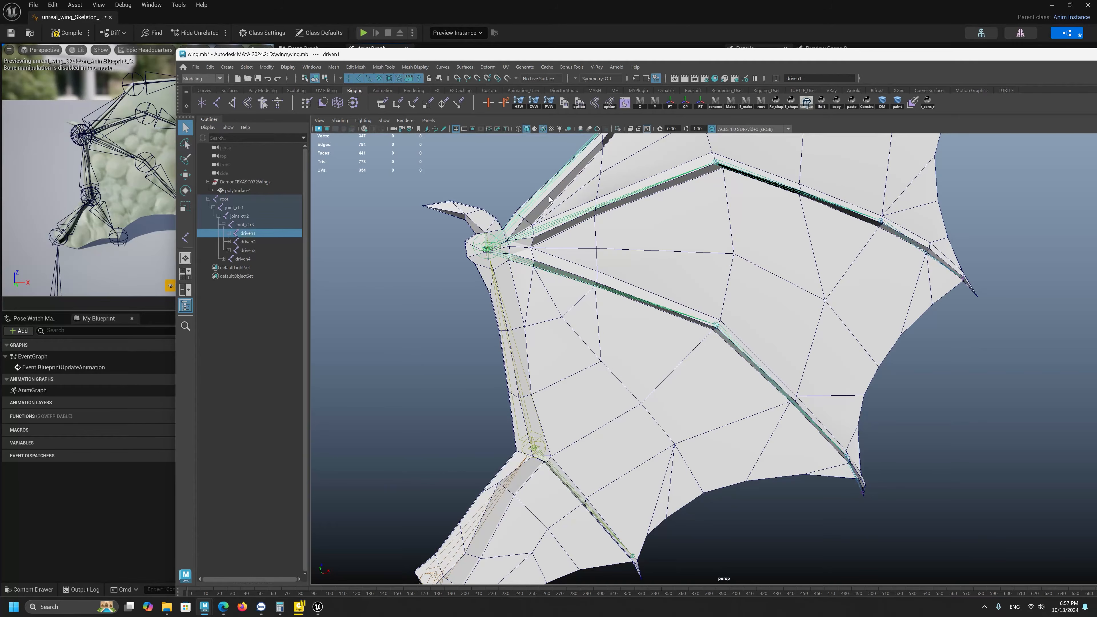
click(248, 250)
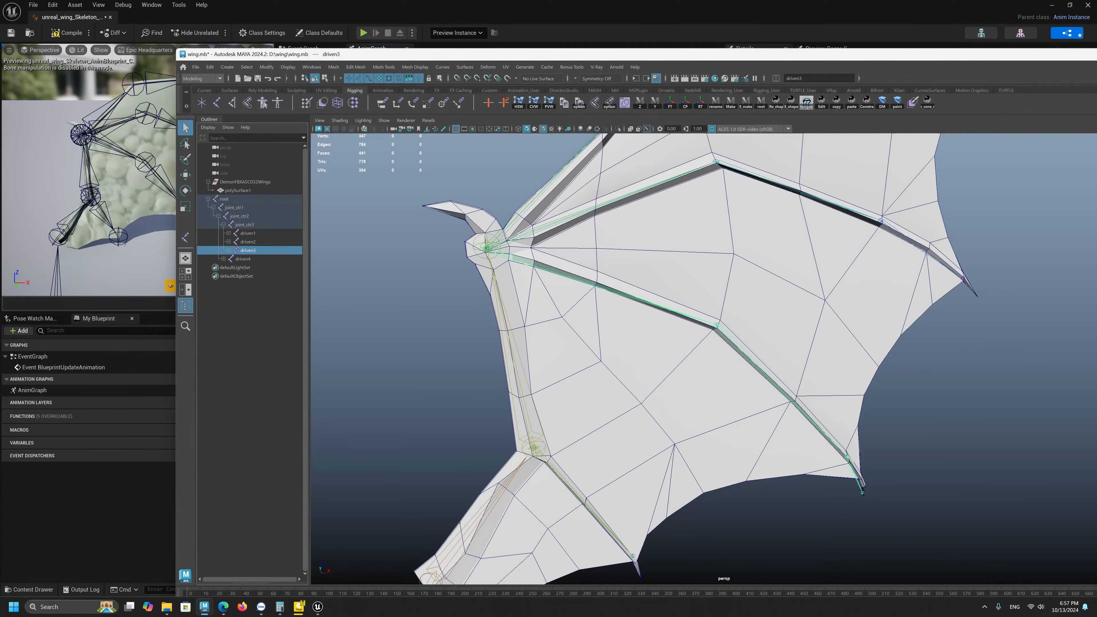
Return to Unreal and set the Bone Driven Controller's source component to Rotation X.
click(482, 4)
click(509, 267)
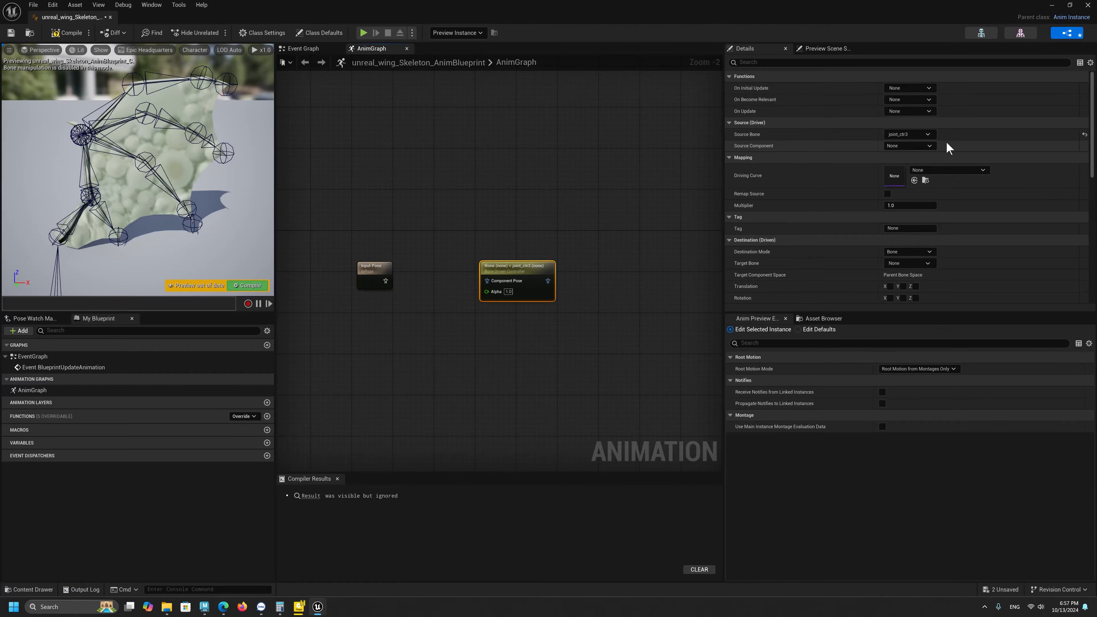
click(929, 146)
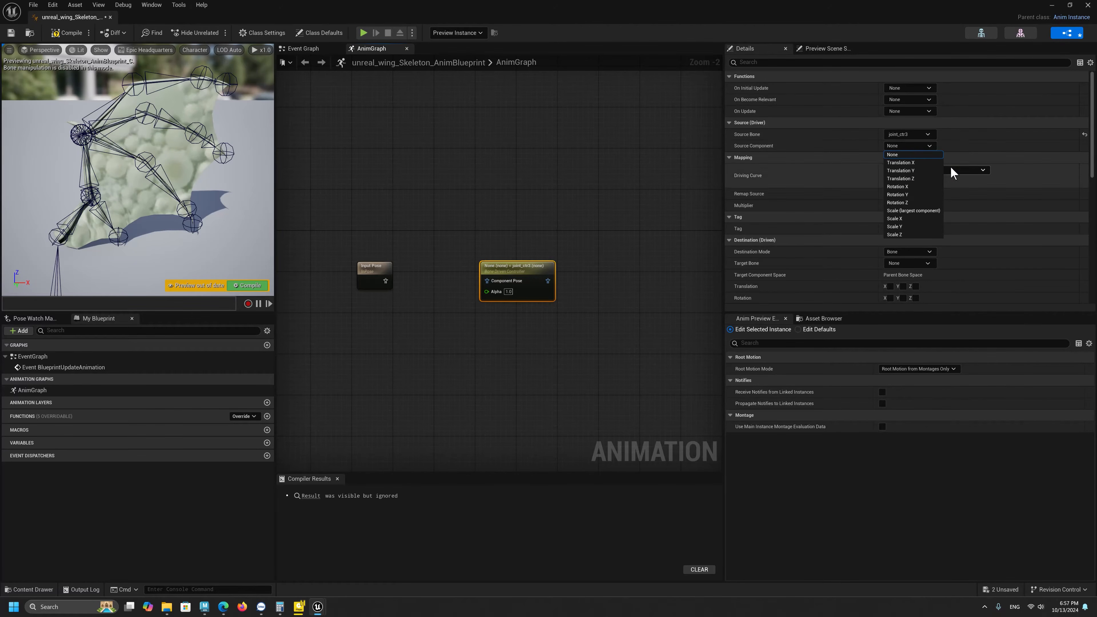
click(903, 188)
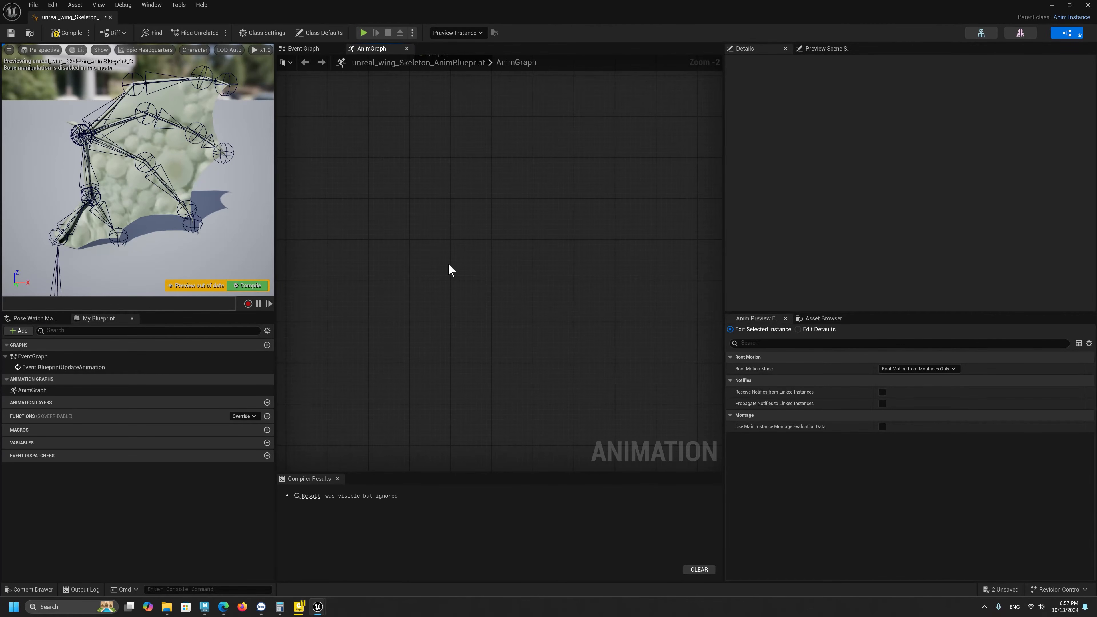
Make the joint_ctr3 controller affect rotation X and set its target bone to driven1.
key(Home)
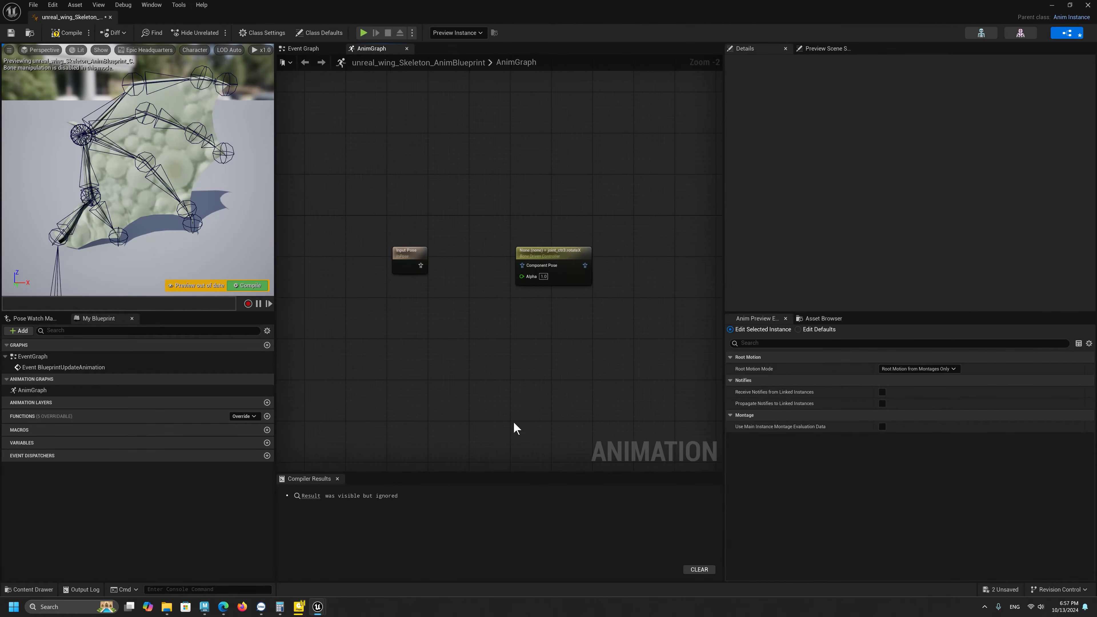
click(566, 270)
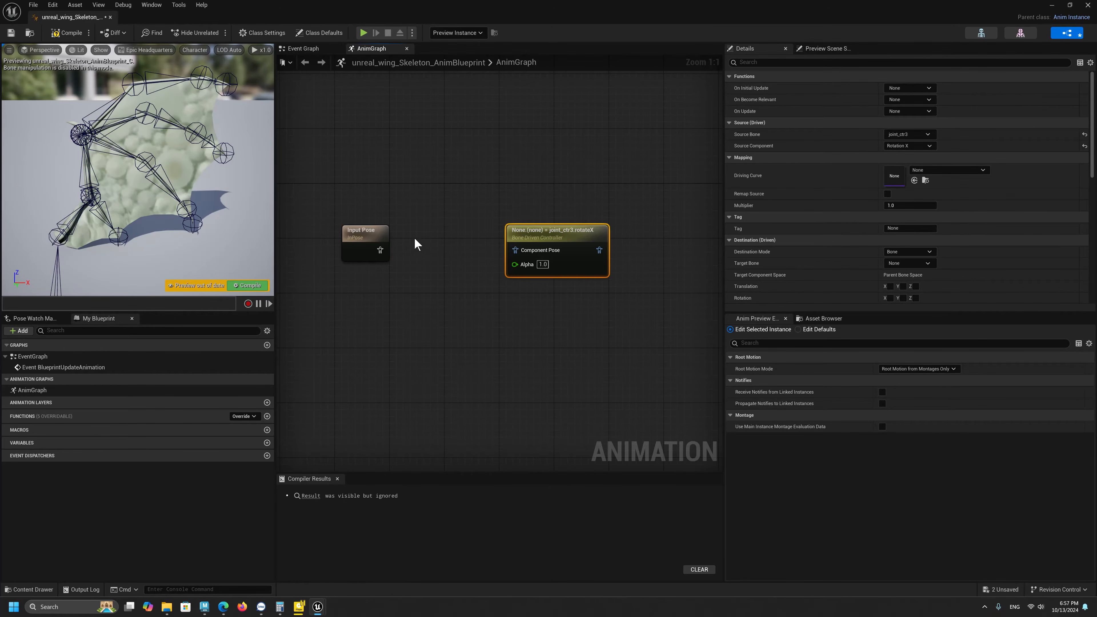
scroll(411, 237, down, 1)
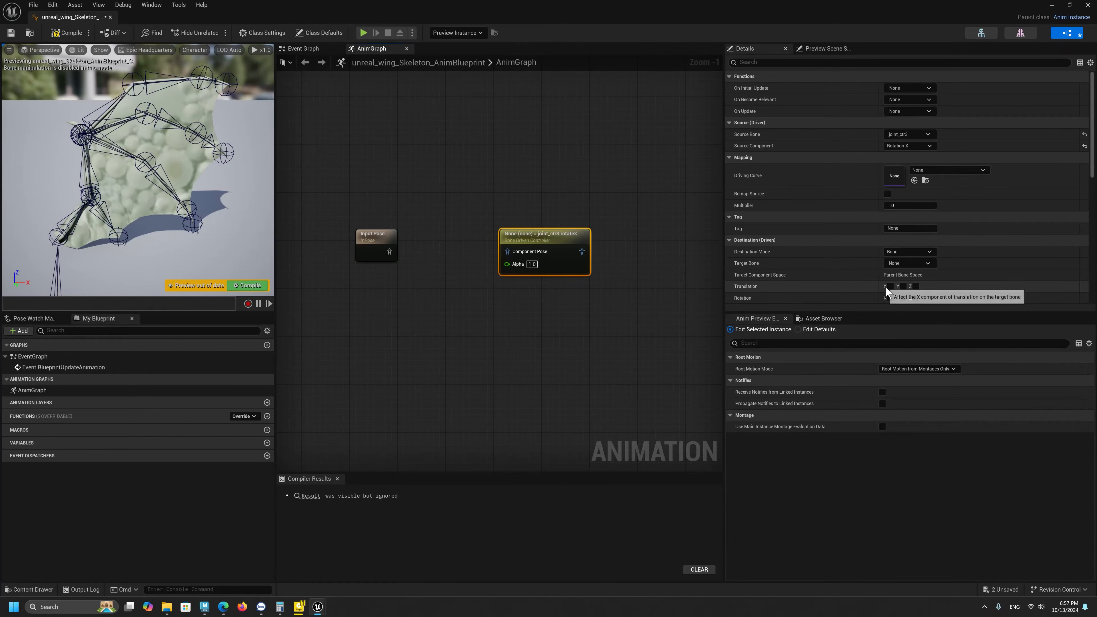
click(890, 297)
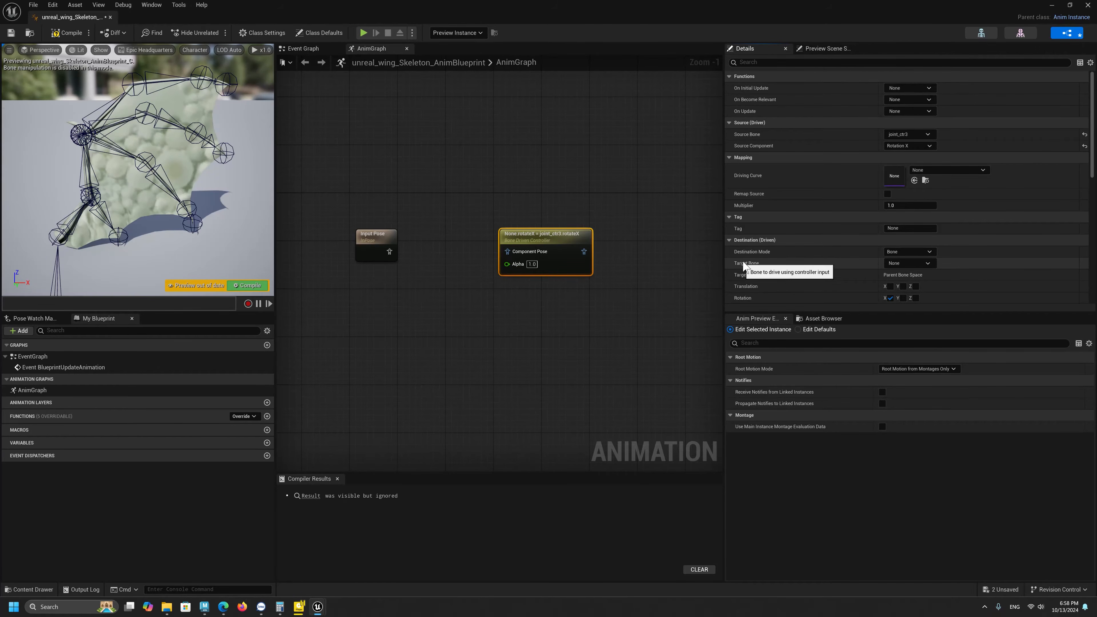
click(902, 264)
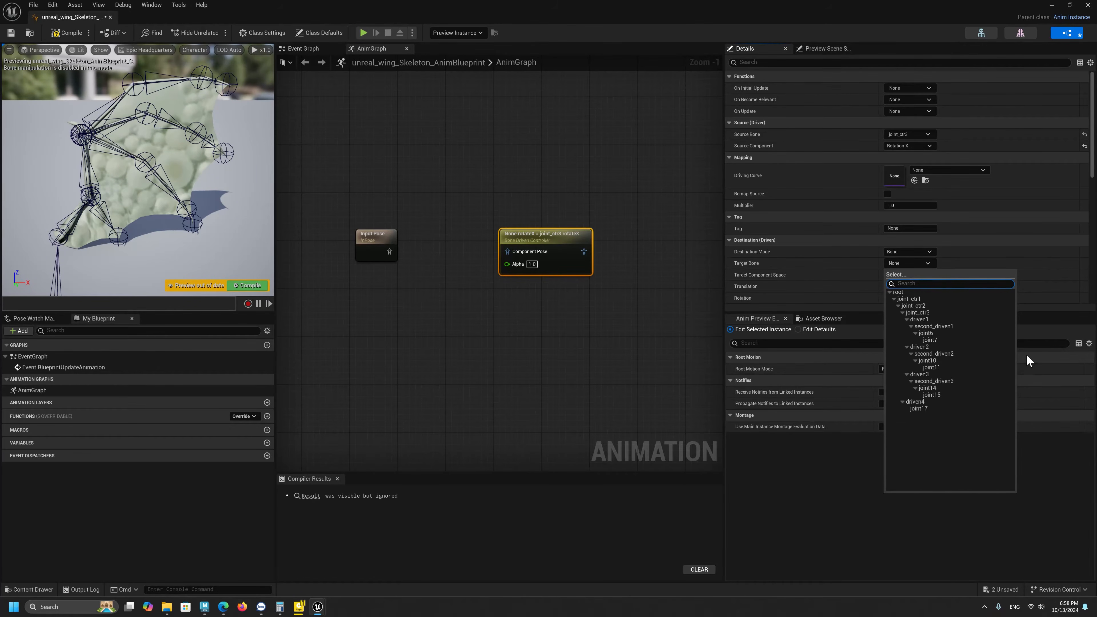
click(945, 319)
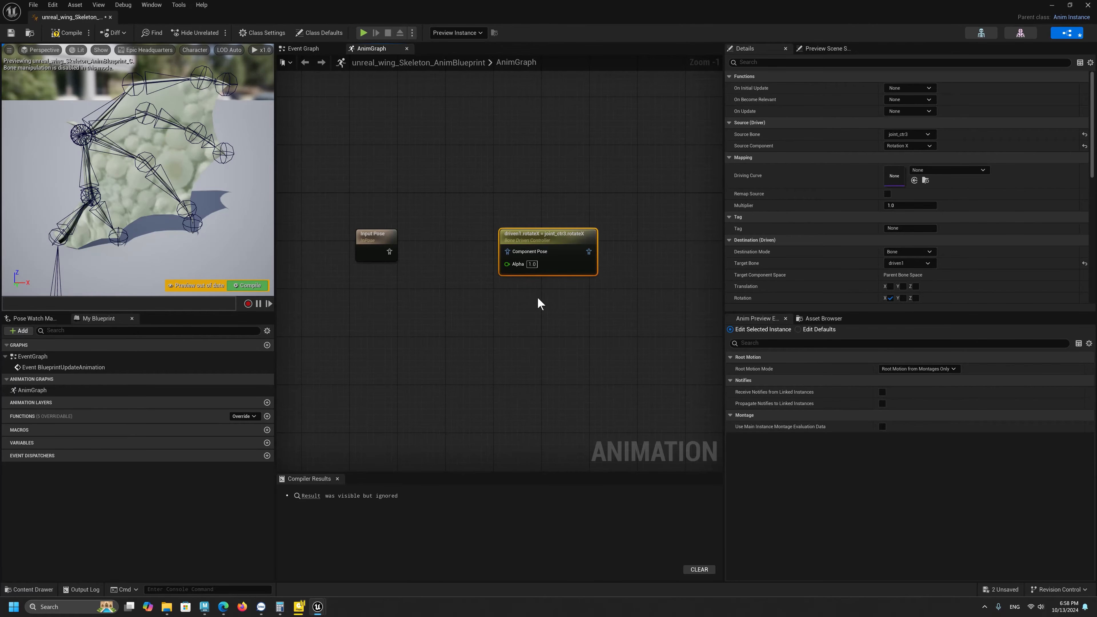
Duplicate the driven1 controller below the original and set its target rotation to Y and source component to Rotation Y.
key(ctrl+d)
drag(575, 310, 544, 292)
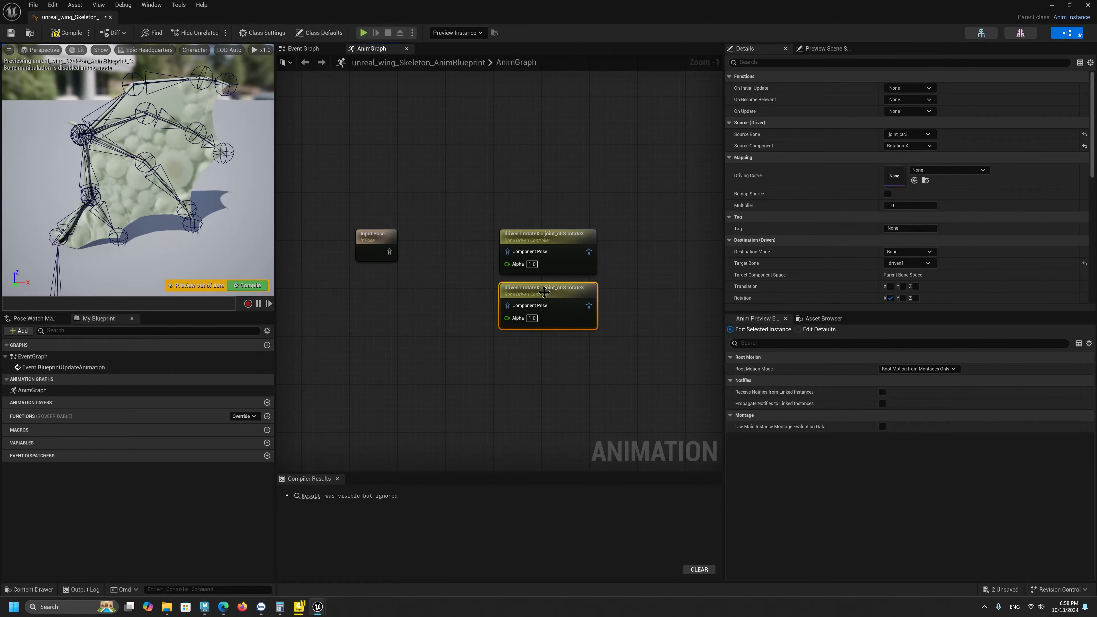
click(891, 299)
click(903, 299)
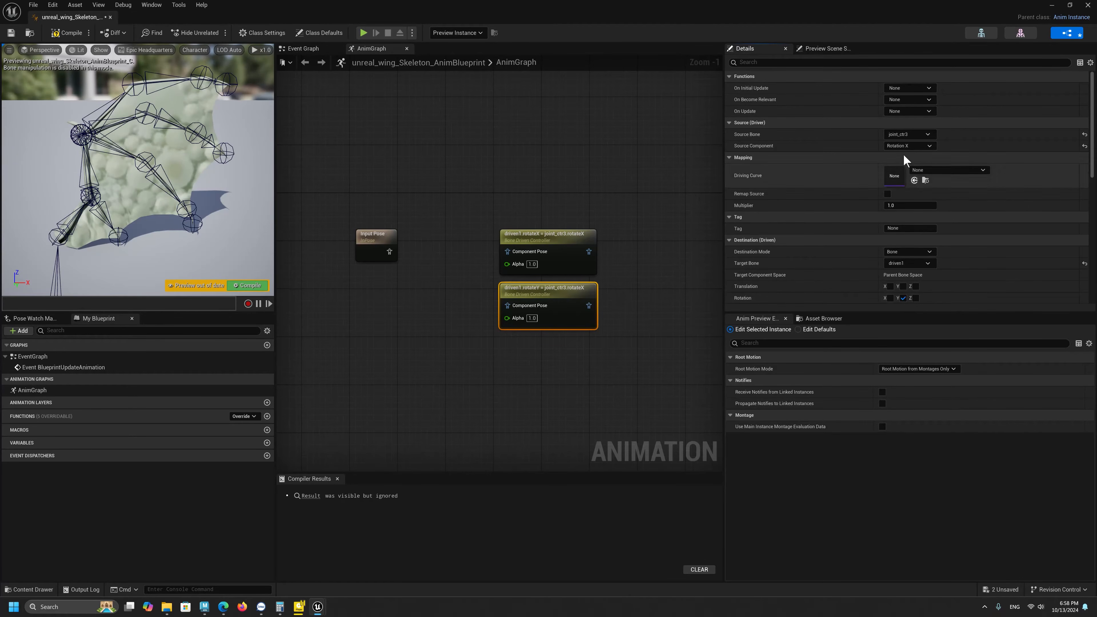
click(908, 146)
click(904, 195)
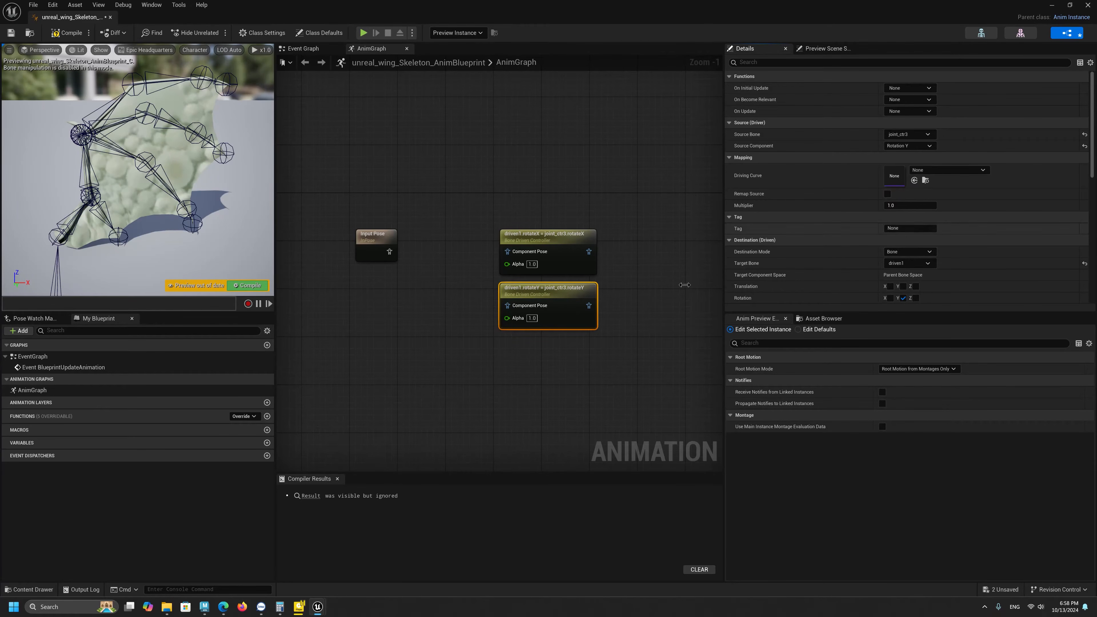
Add a third copy of the driven1 controller below the others, with target rotation Z and source component Rotation Z.
key(ctrl+c)
key(ctrl+v)
drag(601, 329, 549, 345)
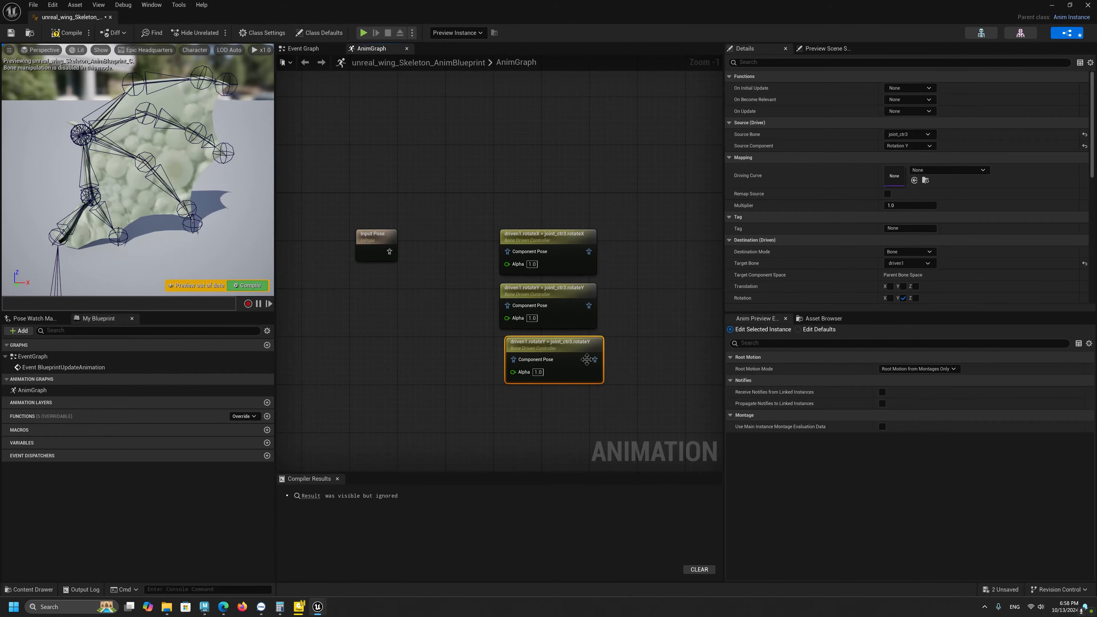
click(903, 298)
click(916, 298)
click(914, 149)
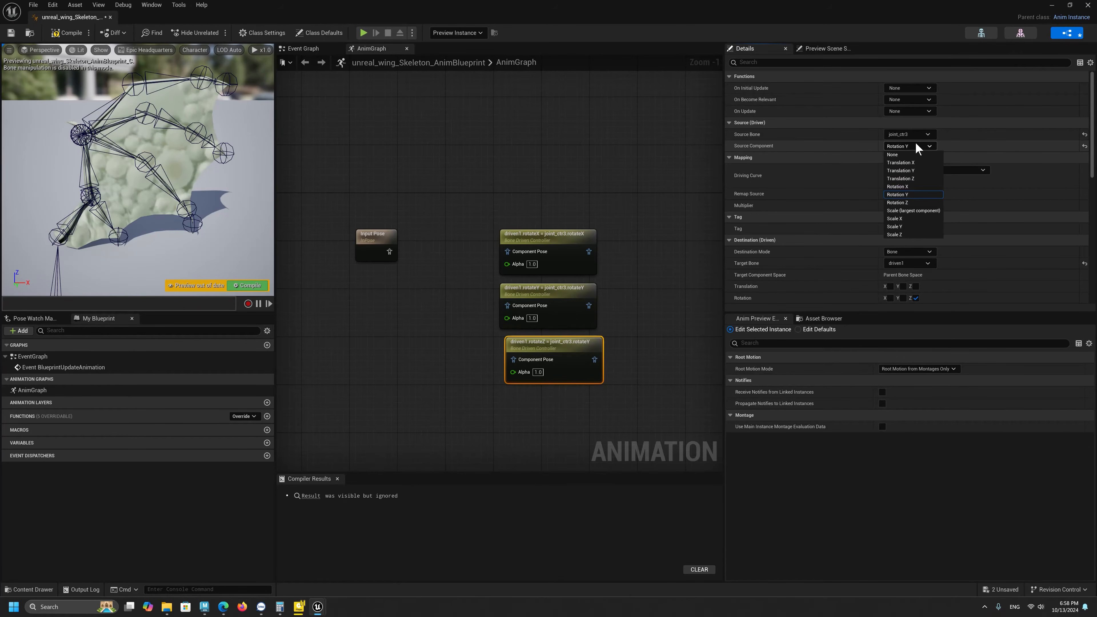
click(907, 199)
Chain the driven1 rotation X, Y and Z controllers in order and move all three closer to the Input Pose node.
drag(616, 177, 544, 437)
drag(571, 297, 577, 296)
click(557, 279)
drag(594, 251, 513, 305)
drag(595, 305, 519, 359)
drag(638, 205, 536, 364)
drag(575, 257, 496, 257)
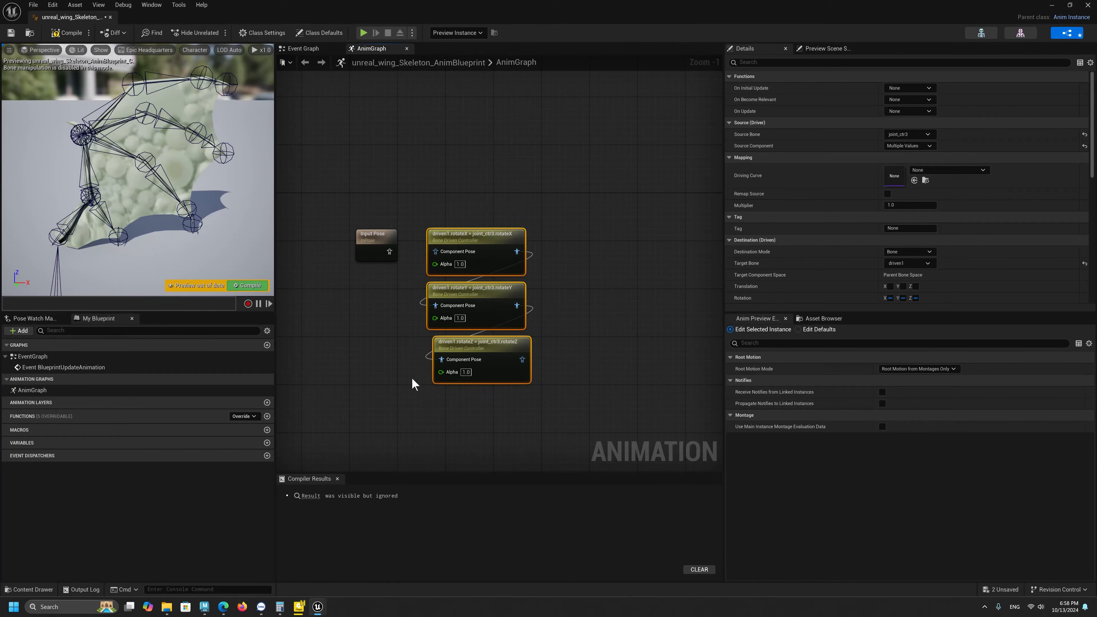
Duplicate the driven1 chain of three controllers beside the original and set the copies' target bone to driven2.
key(ctrl+d)
drag(555, 262, 629, 235)
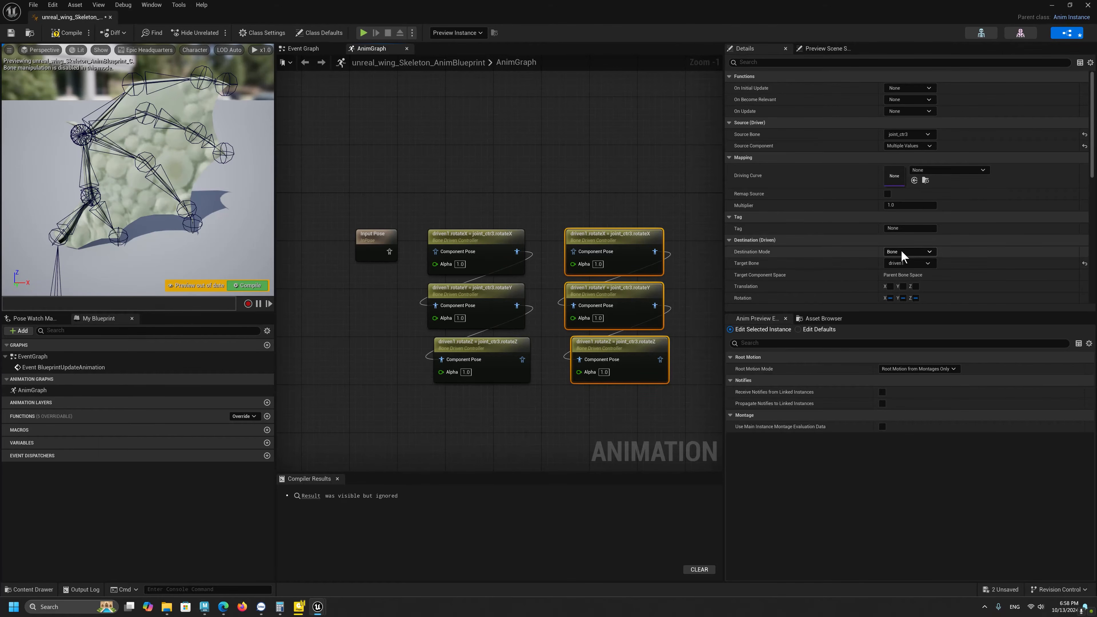
click(917, 262)
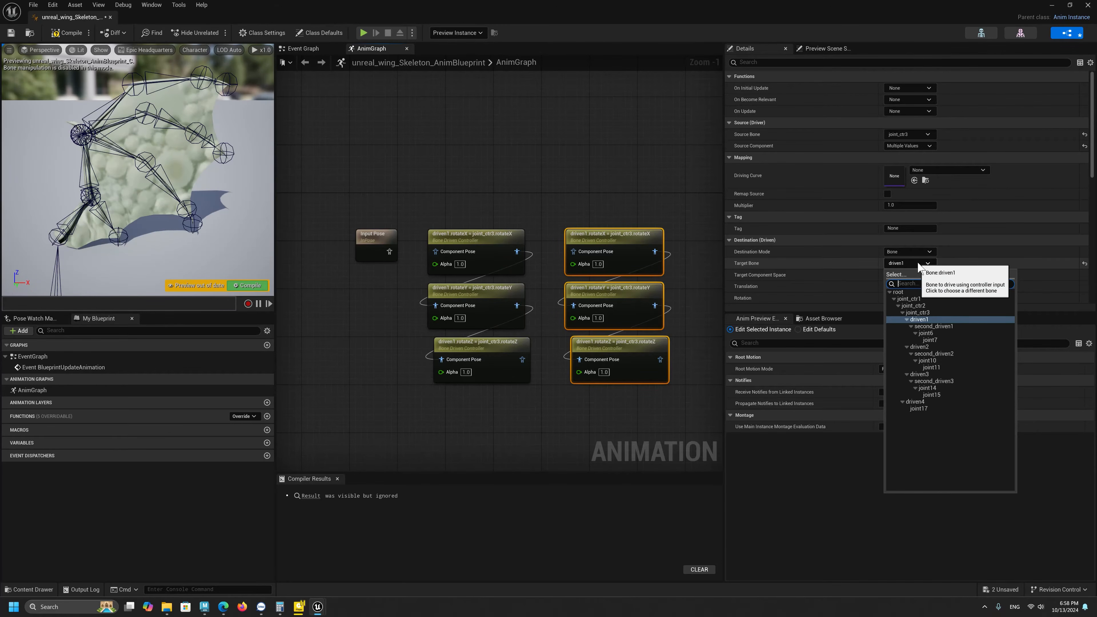
click(919, 346)
Copy the driven2 chain of three controllers, place it toward the Output Pose node and set its target bone to driven3.
right_drag(495, 379, 279, 287)
scroll(387, 271, down, 2)
drag(430, 167, 321, 296)
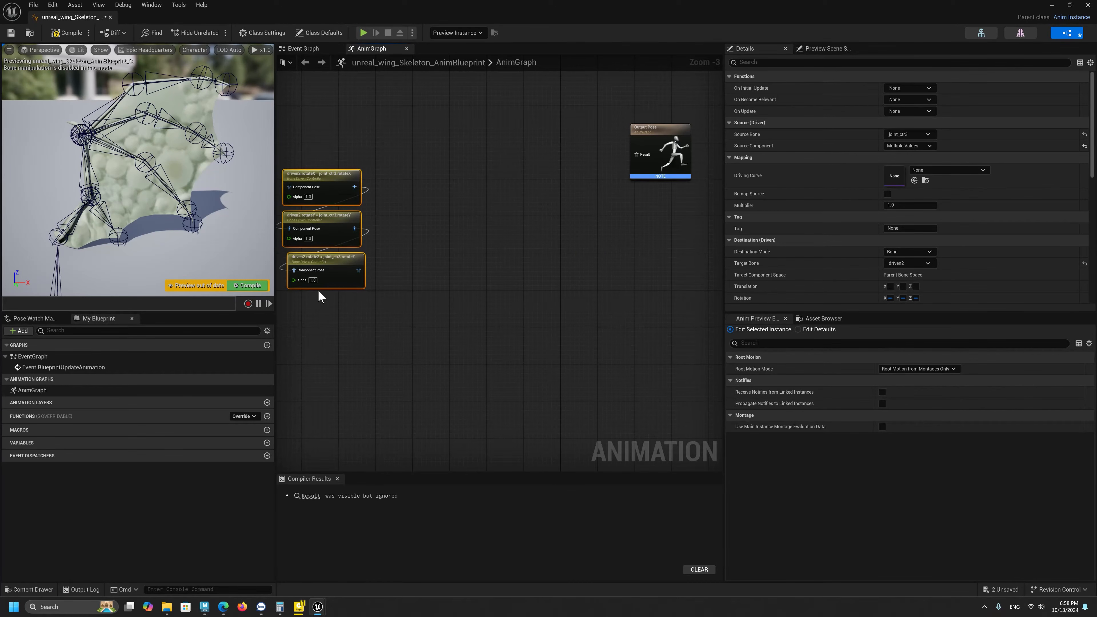
key(ctrl+c)
key(ctrl+v)
drag(326, 233, 453, 176)
click(904, 263)
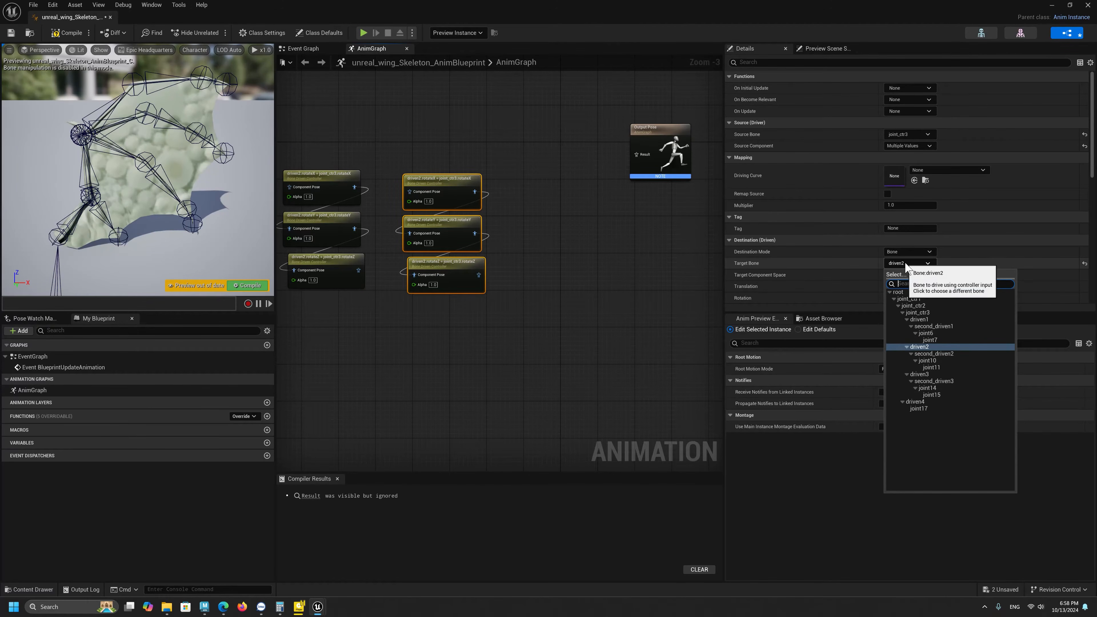
click(932, 374)
Select all nine controllers for driven1, driven2 and driven3 and paste a second set below them.
scroll(561, 340, down, 1)
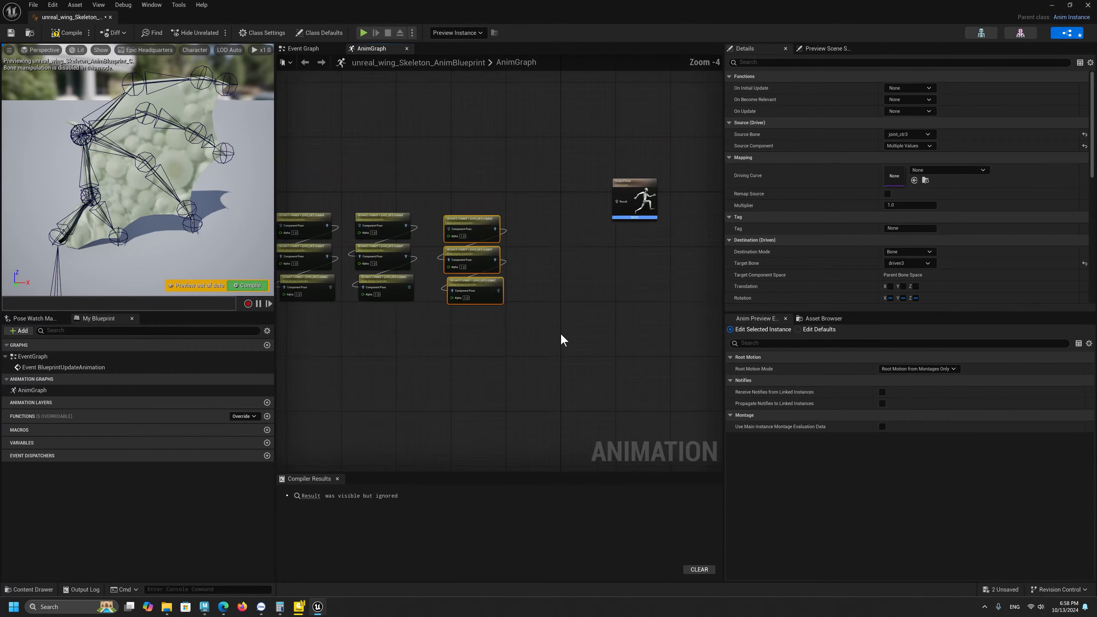
scroll(561, 339, down, 1)
click(539, 404)
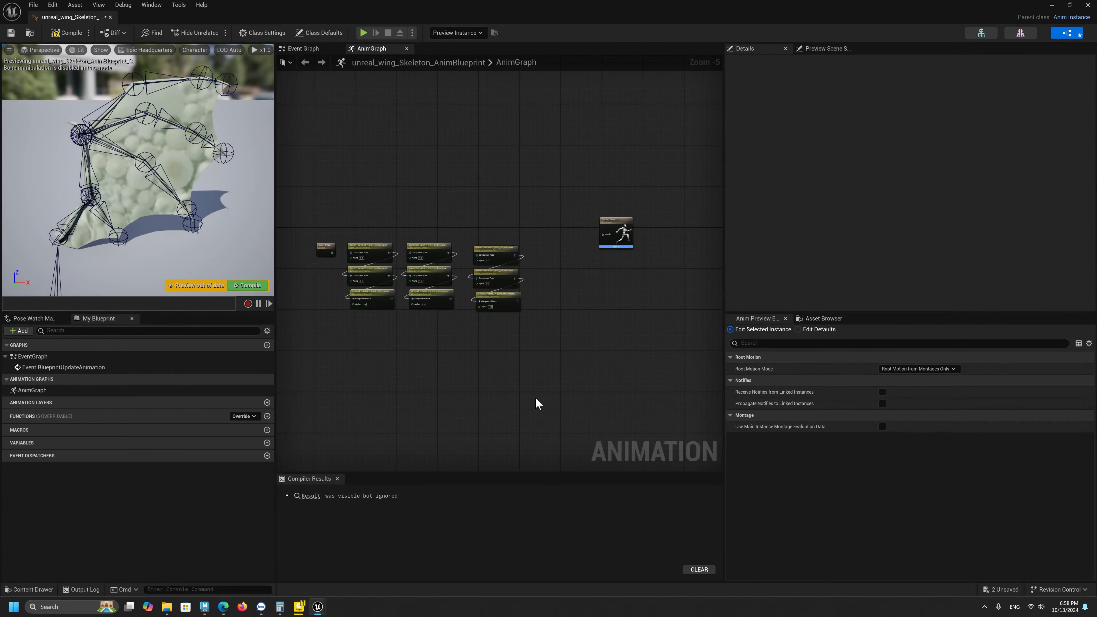
drag(529, 365, 354, 234)
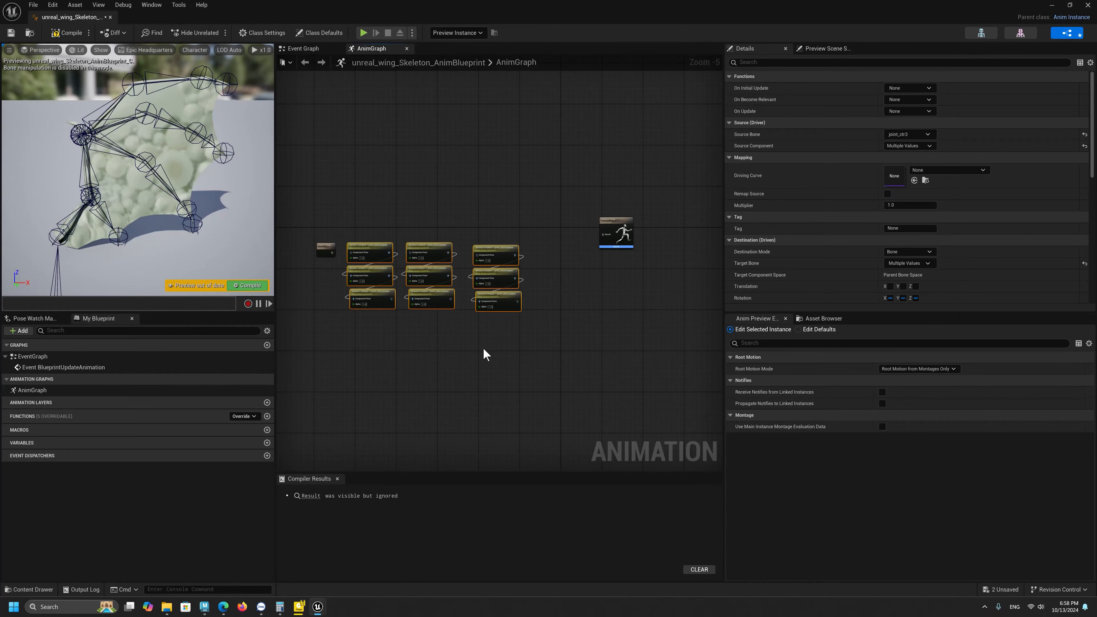
key(ctrl+v)
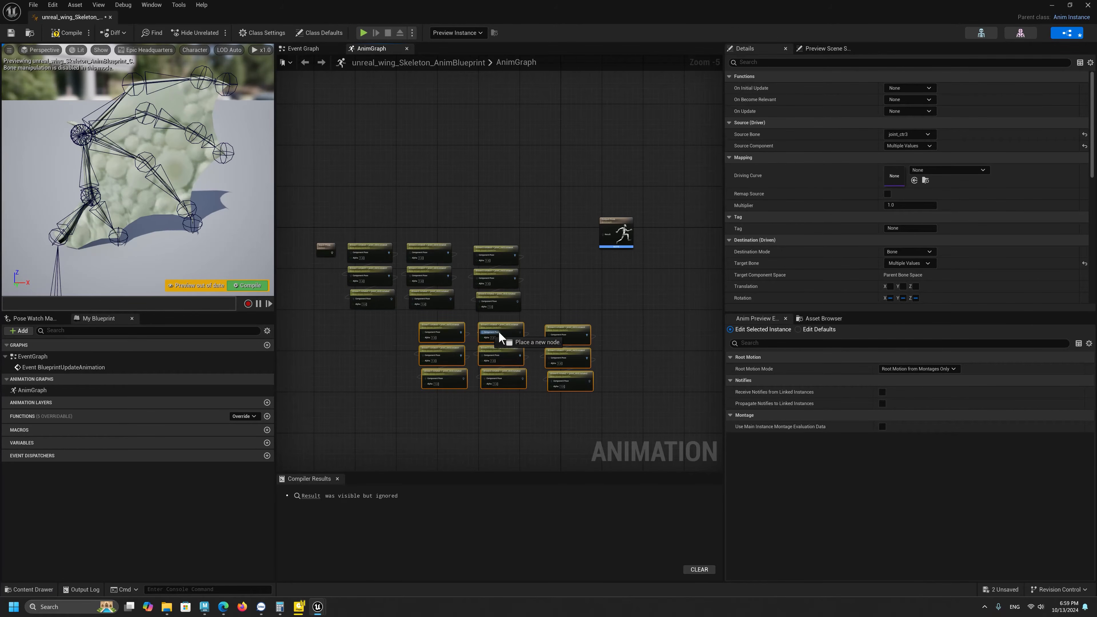
Move the nine pasted controllers under the originals and set the target bone of the copied driven1 chain to second_driven1.
drag(498, 334, 440, 348)
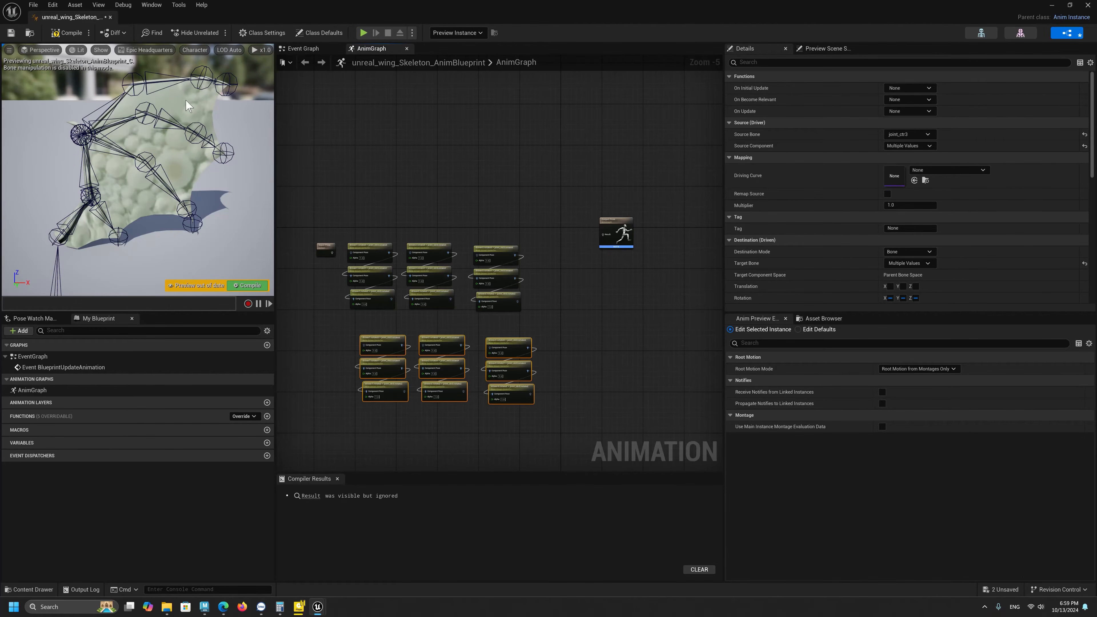
drag(348, 332, 382, 416)
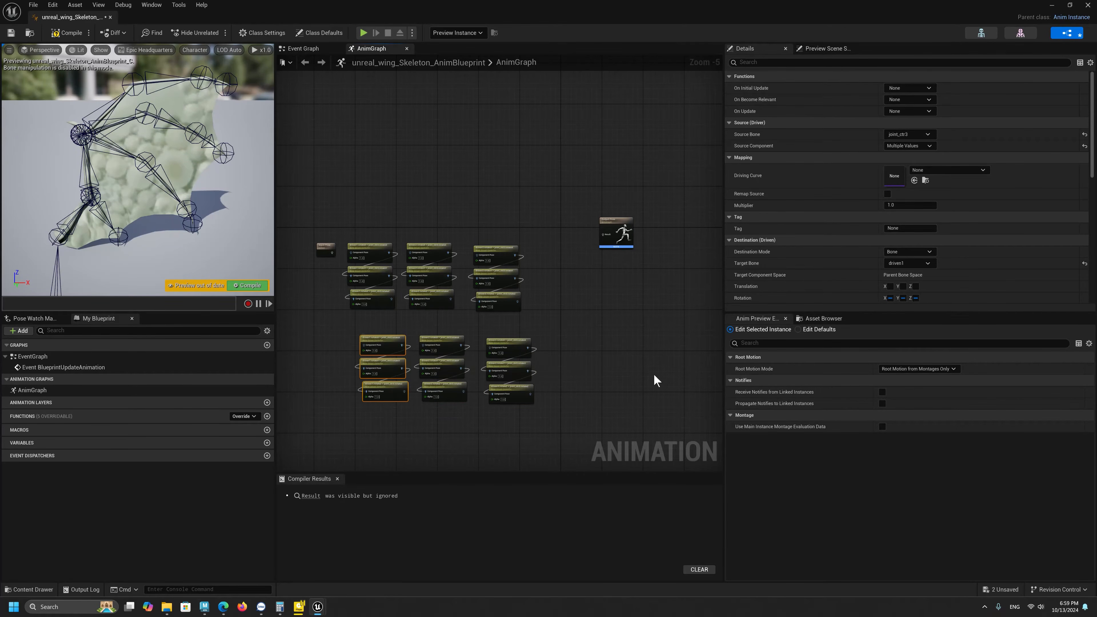
click(921, 263)
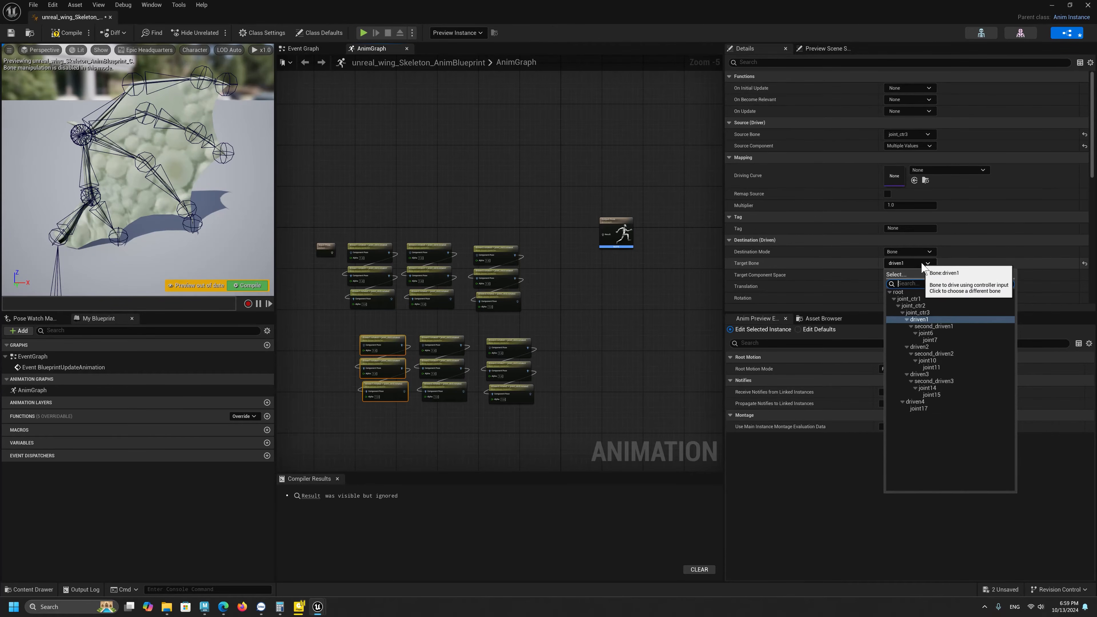
click(942, 326)
Set the target bone of the copied driven2 chain to second_driven2 and of the copied driven3 chain to second_driven3.
drag(465, 437, 456, 335)
click(916, 262)
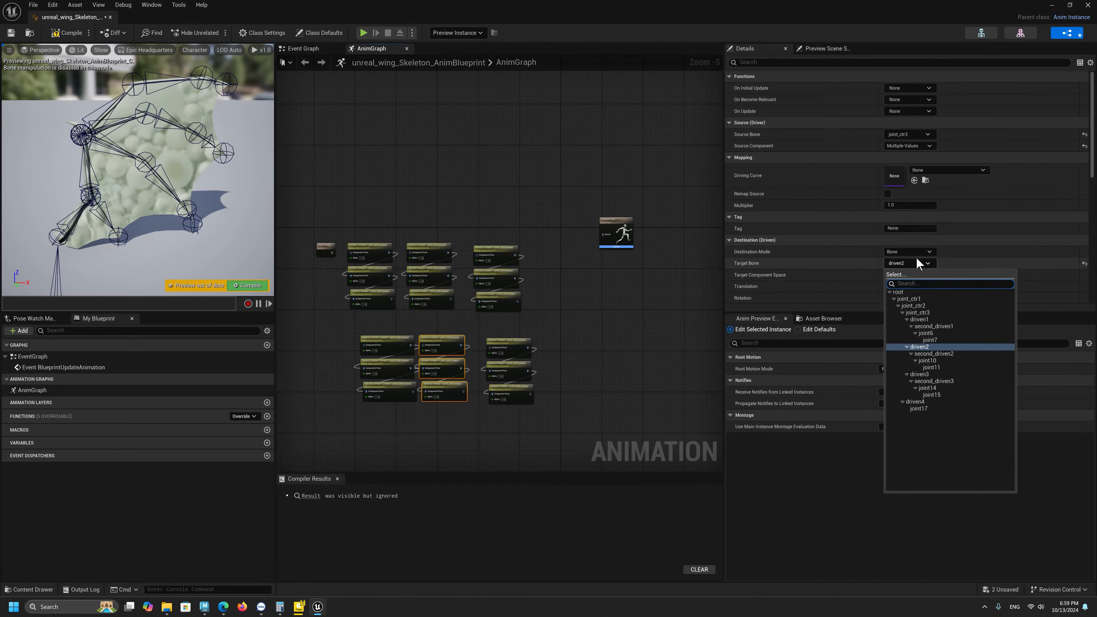
click(929, 352)
drag(557, 453, 519, 355)
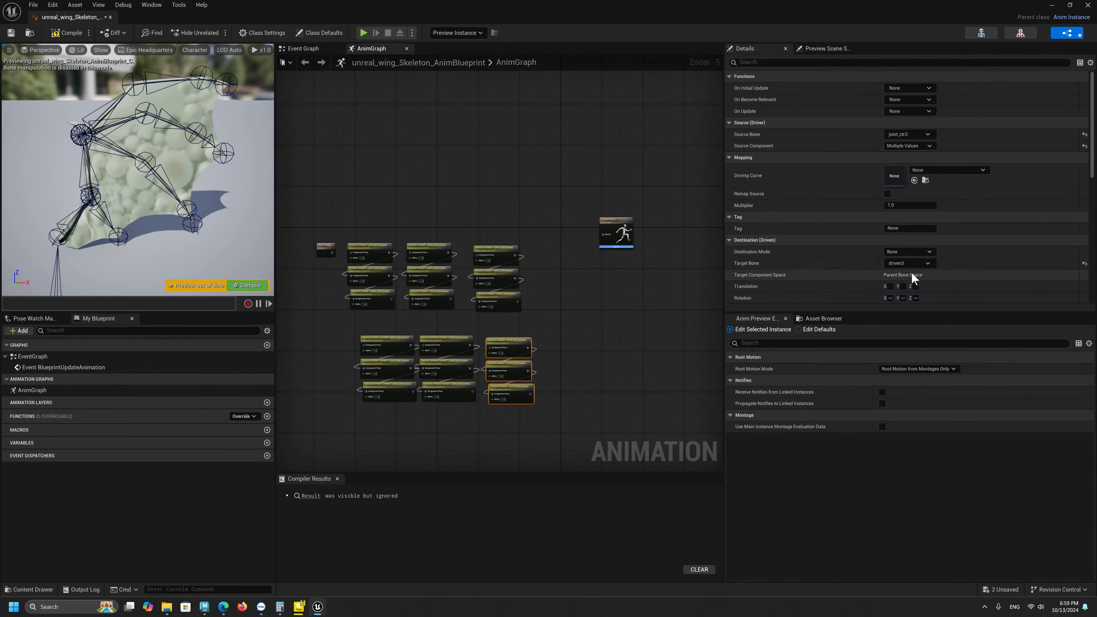
click(909, 263)
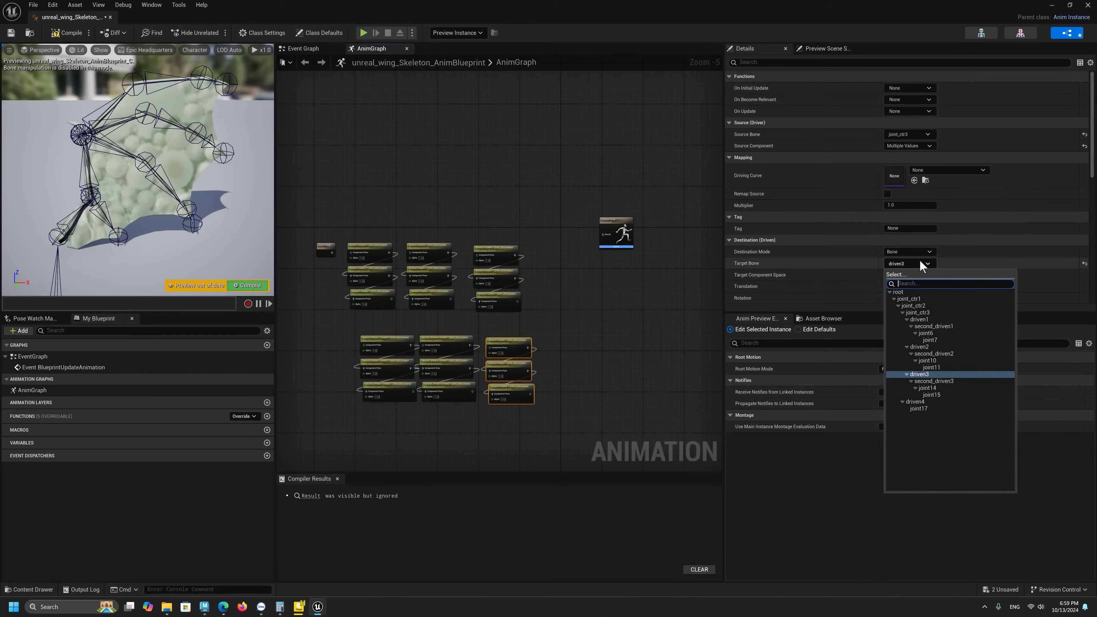
click(951, 381)
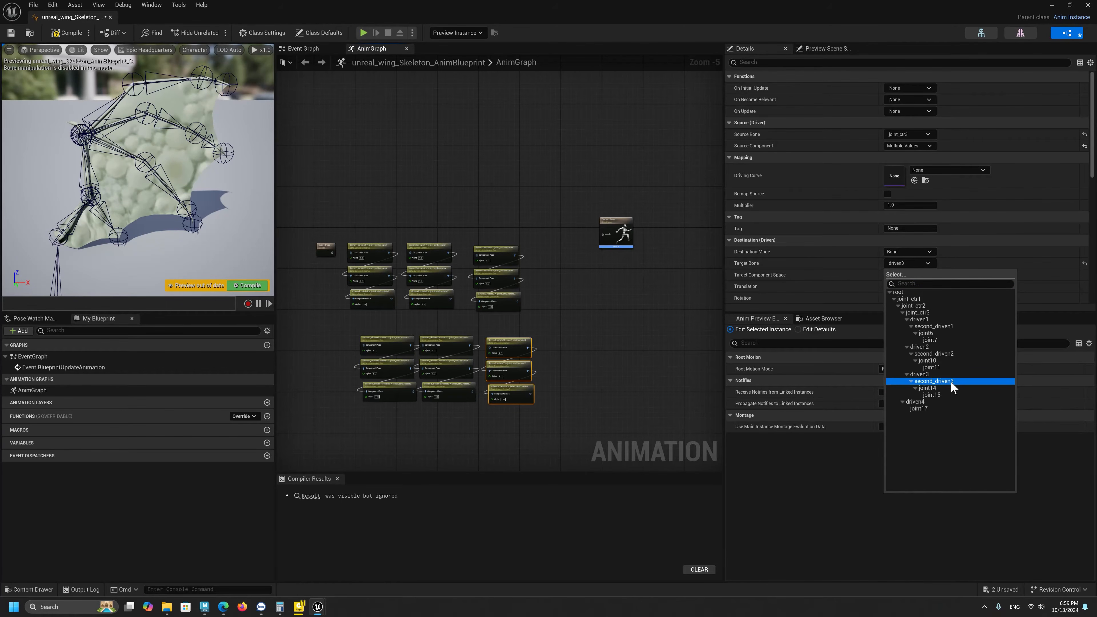
click(951, 382)
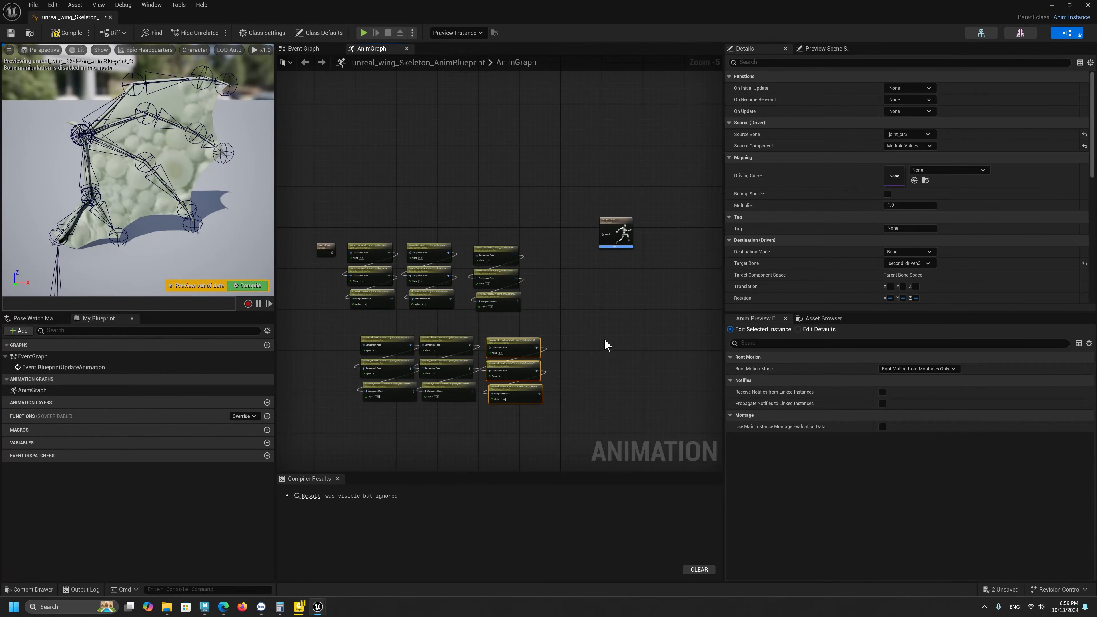
Space the second_driven1, second_driven2 and second_driven3 chains farther apart from each other.
drag(508, 416, 508, 415)
drag(518, 341, 444, 410)
drag(374, 327, 371, 416)
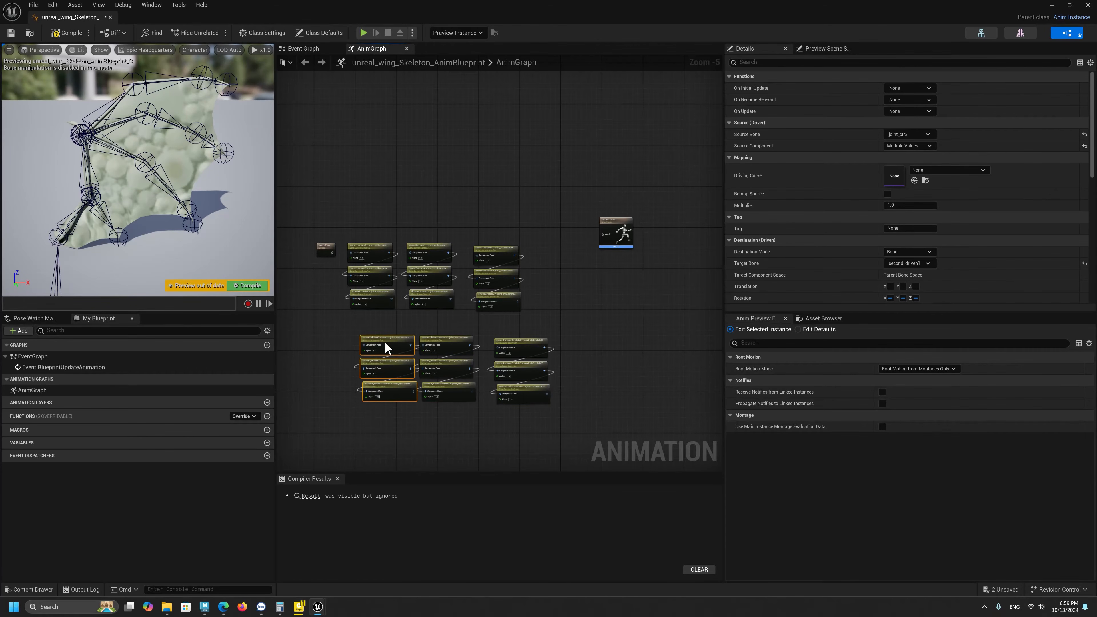
drag(385, 342, 372, 345)
Duplicate the second_driven3 chain of three controllers, place the copies below the second row and set their target bone to joint17.
drag(556, 331, 524, 422)
key(ctrl+c)
key(ctrl+v)
right_drag(594, 351, 611, 267)
drag(587, 273, 410, 349)
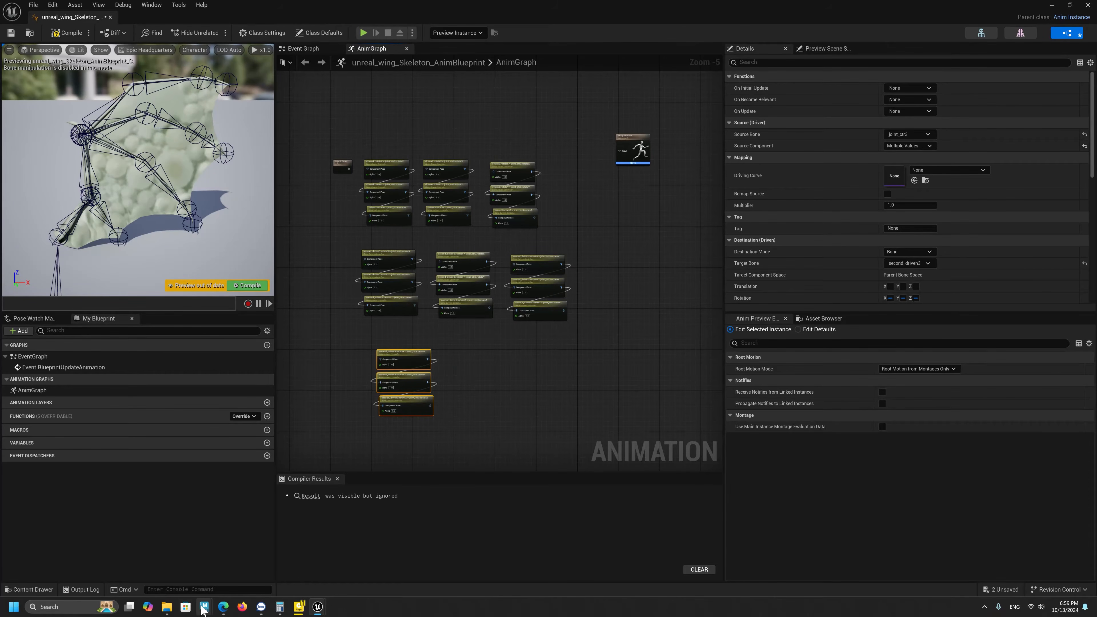
click(930, 265)
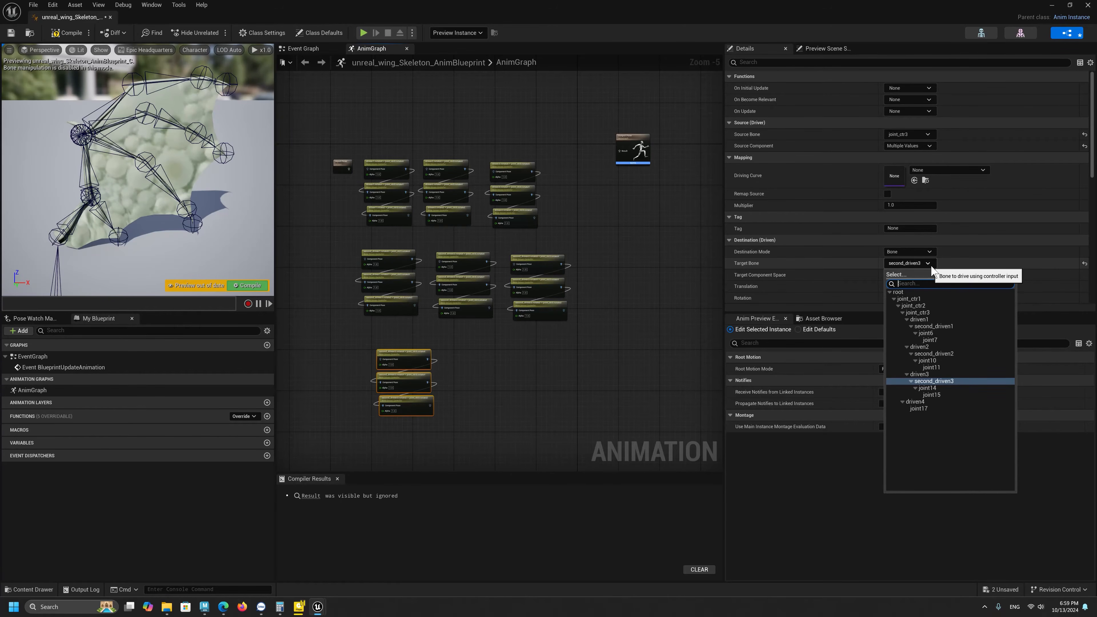
click(926, 409)
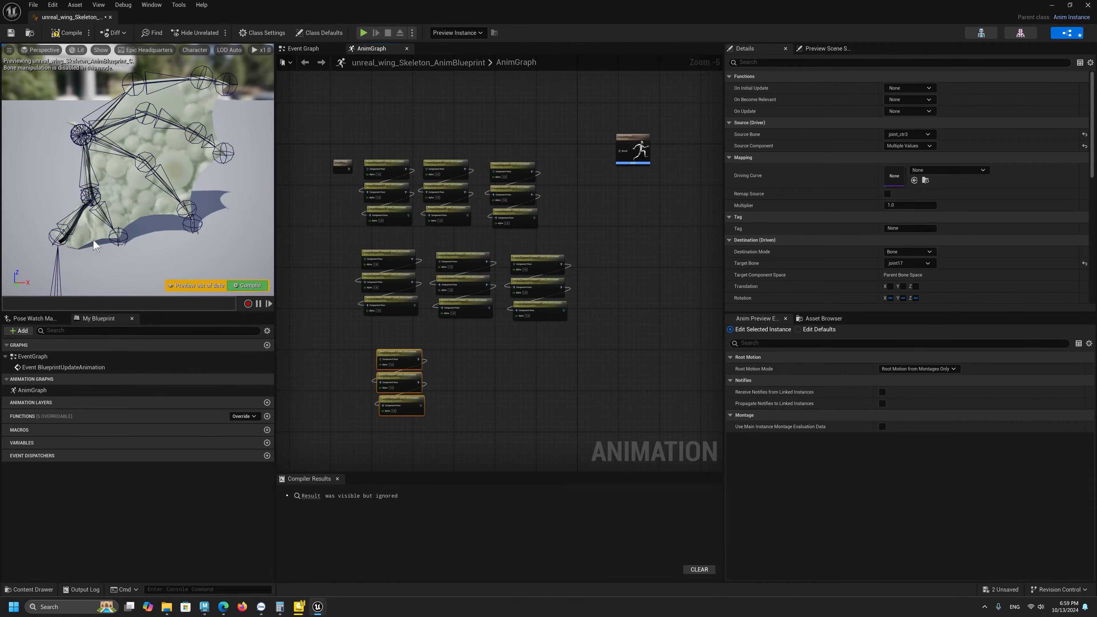
Switch to Maya to inspect the driven4 joint and its child in the Outliner, and return to the Unreal Animation Blueprint.
click(205, 607)
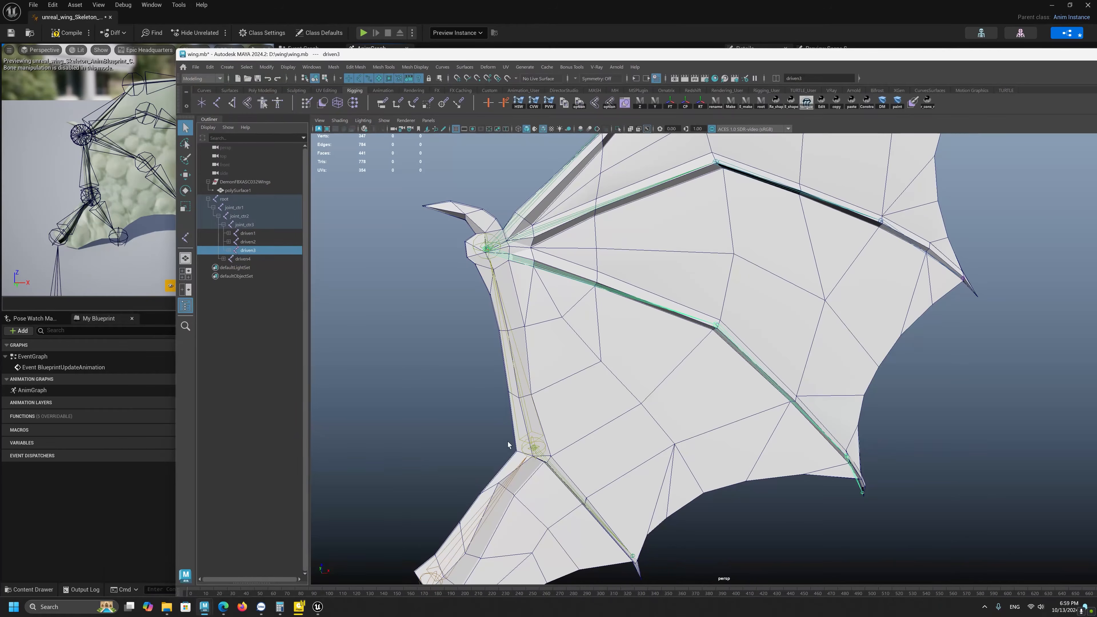
click(207, 259)
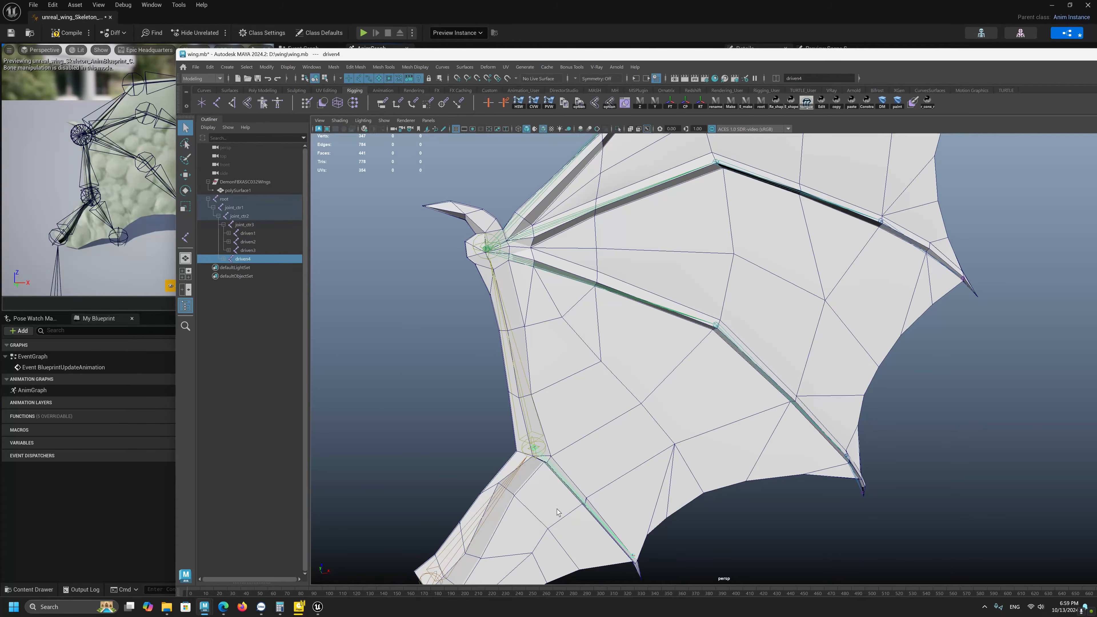
click(223, 259)
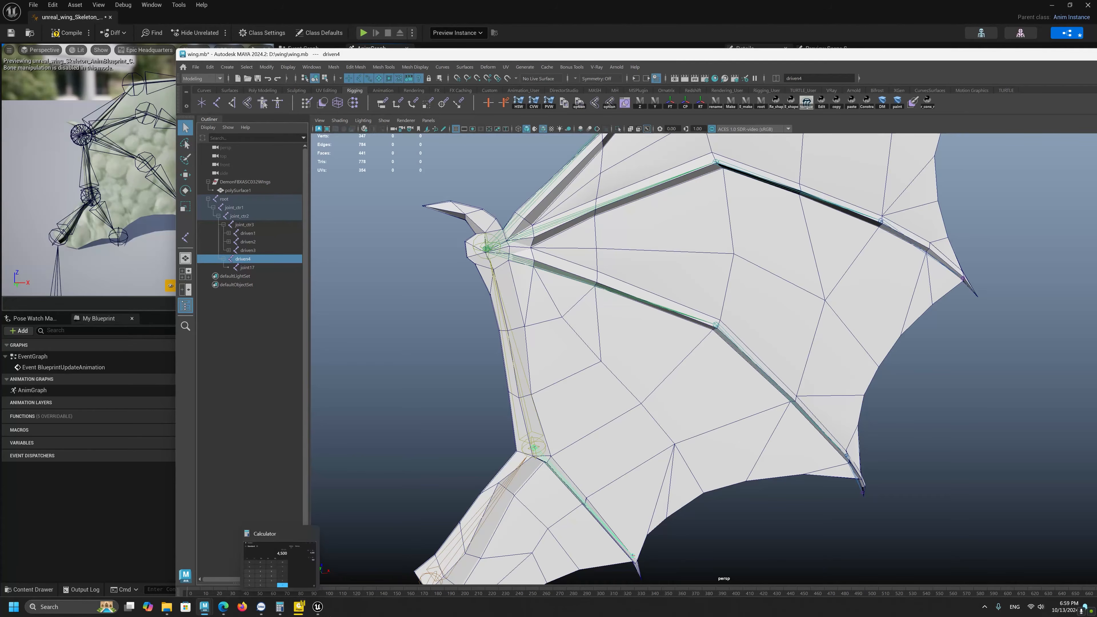
mouse_move(207, 612)
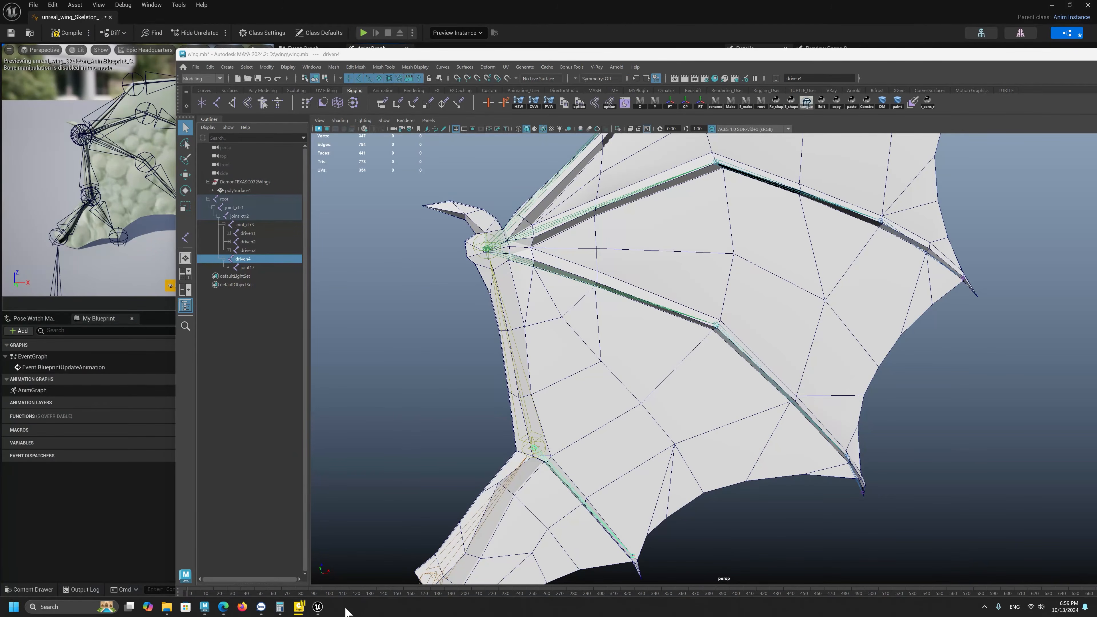
mouse_move(318, 604)
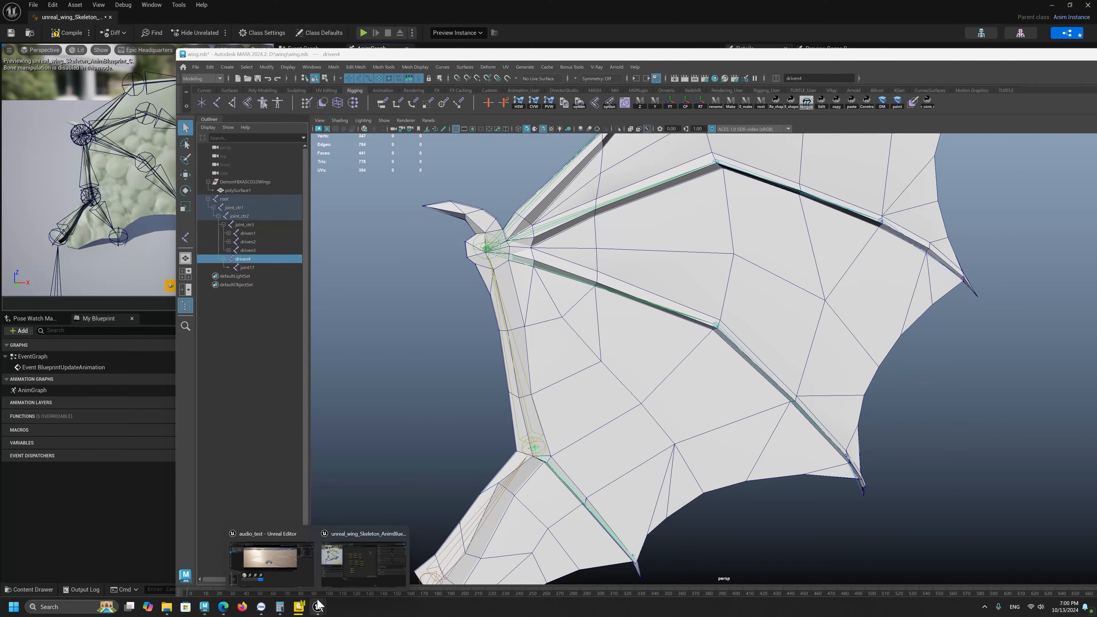
click(332, 575)
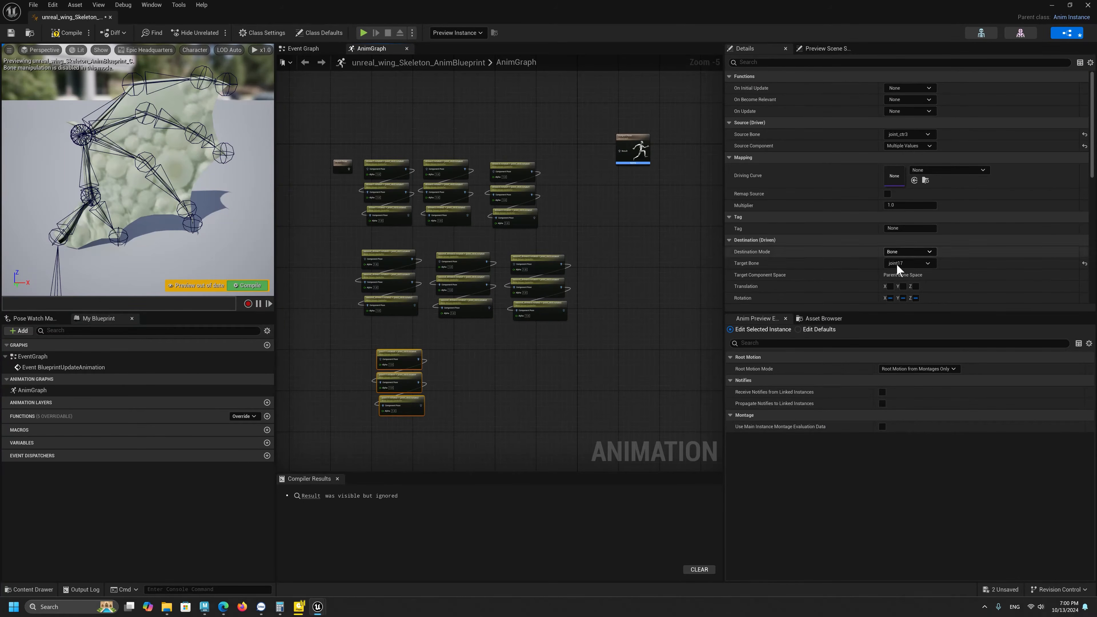
Set the target bone of the three controllers in the lowest chain to driven4.
click(927, 263)
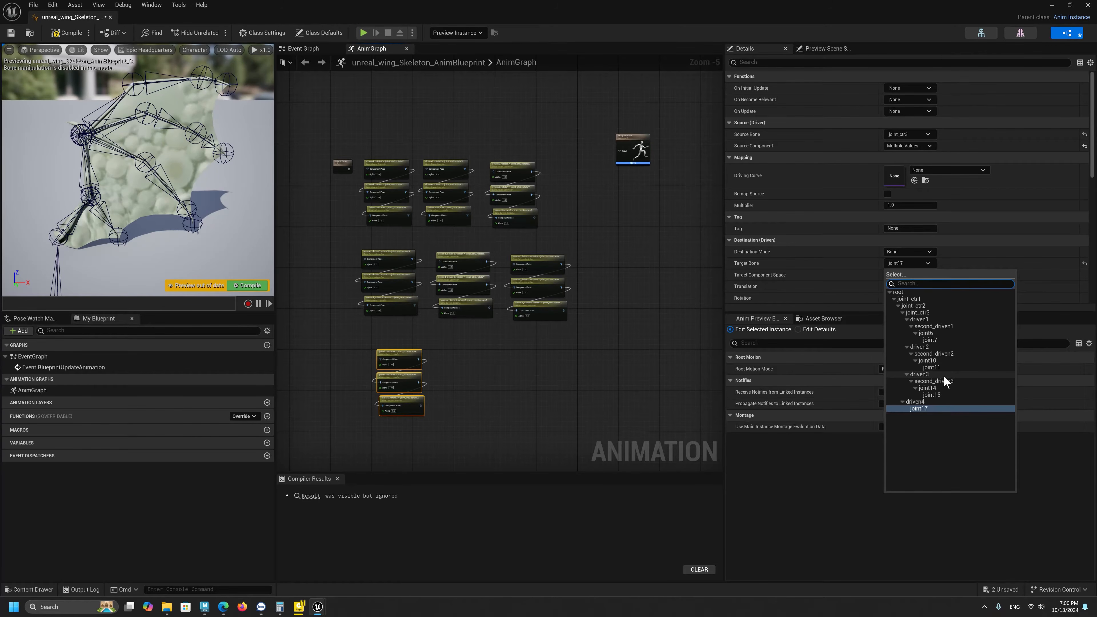
click(916, 401)
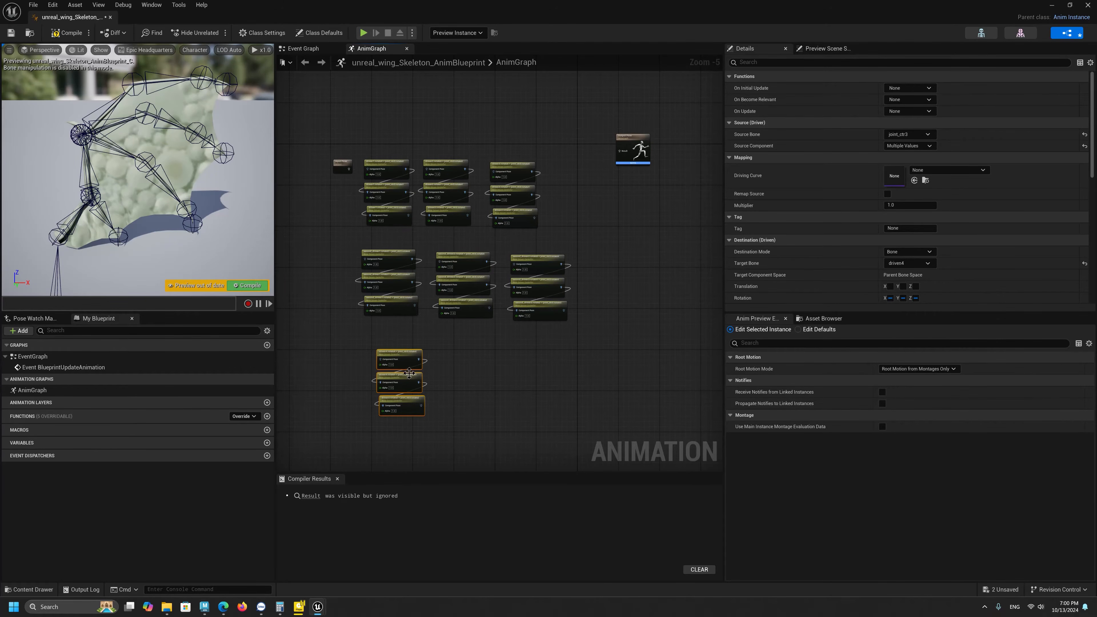
scroll(437, 366, up, 1)
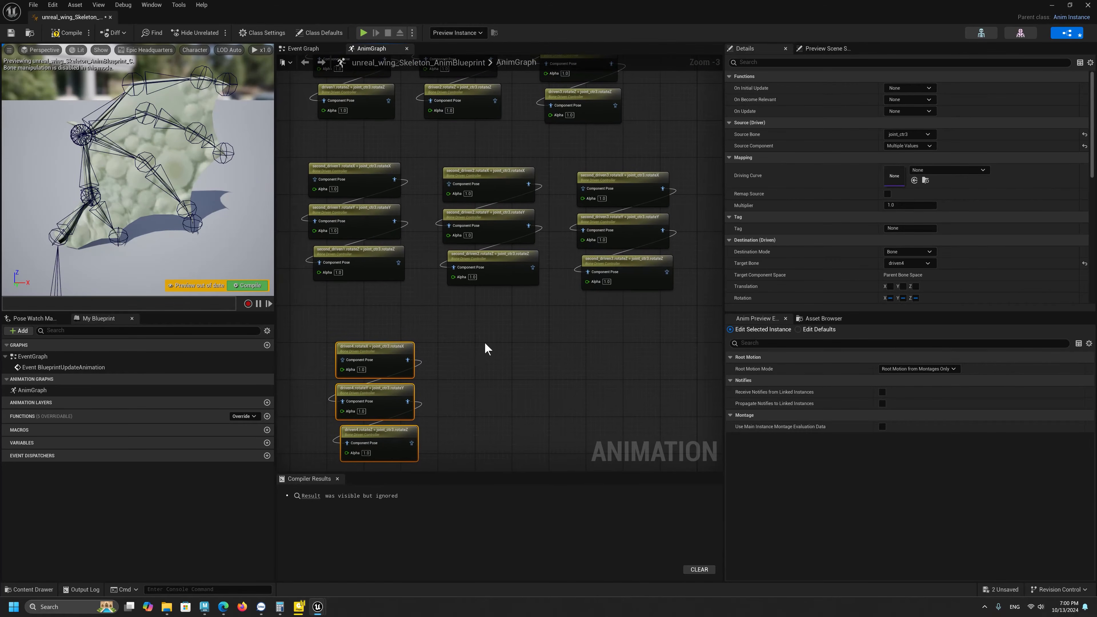
right_drag(420, 185, 471, 209)
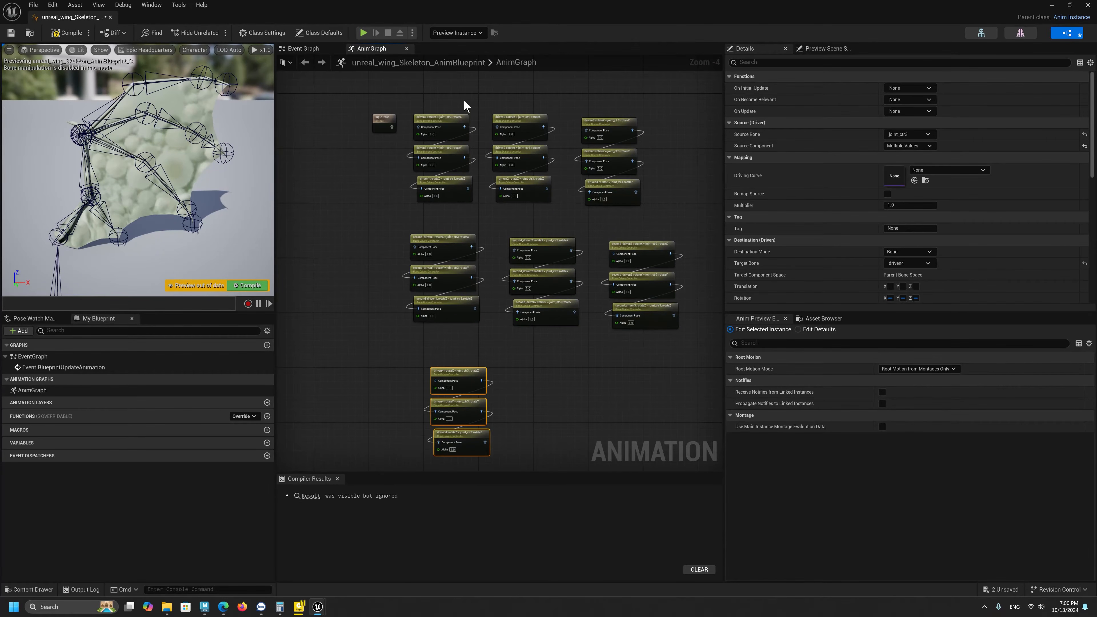
scroll(545, 182, down, 1)
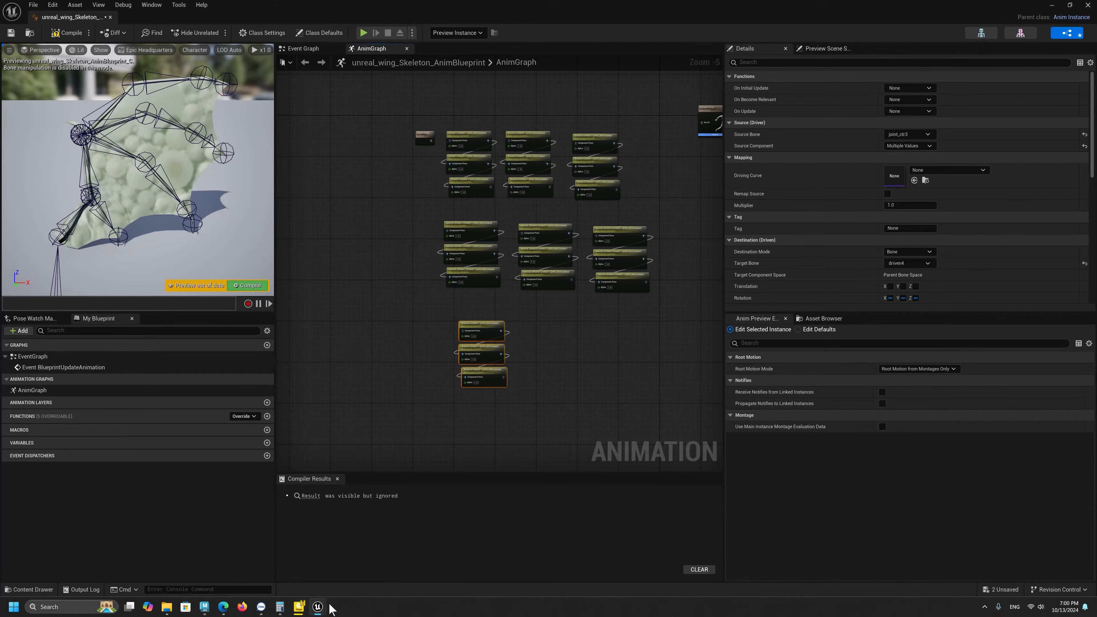
Switch to Maya, snap its window to the right half of the screen and return to the Unreal Animation Blueprint.
click(169, 571)
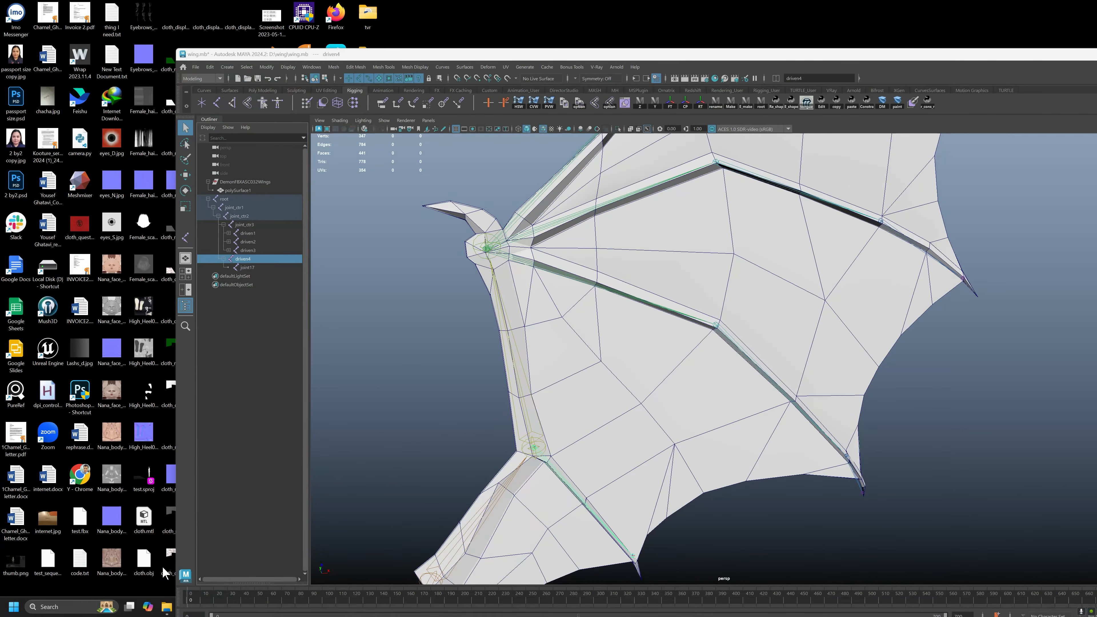
key(super+Right)
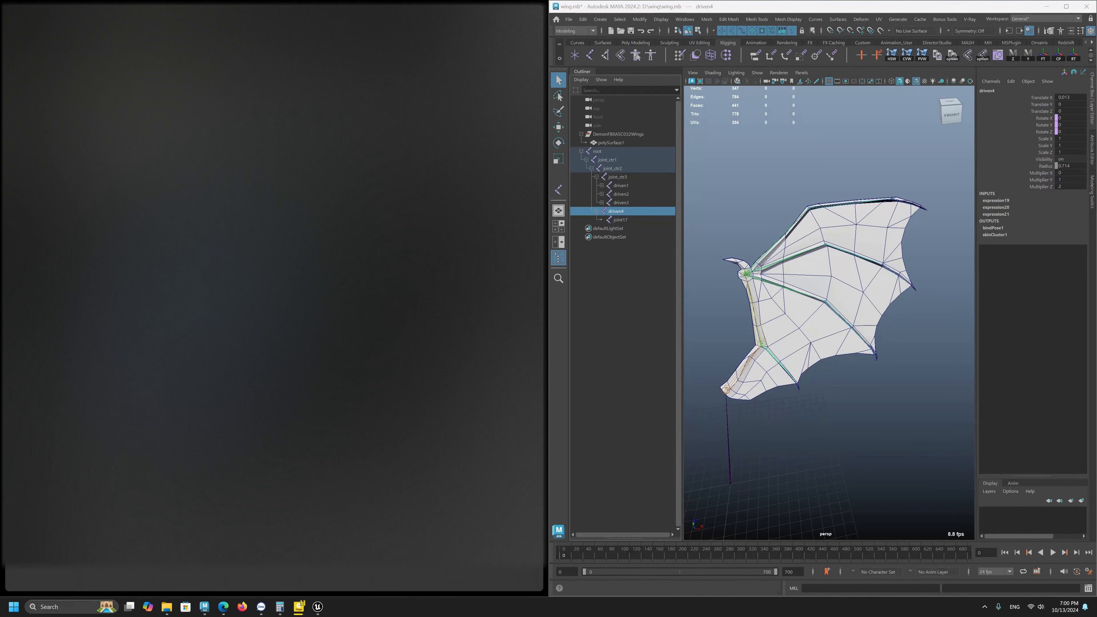
click(318, 607)
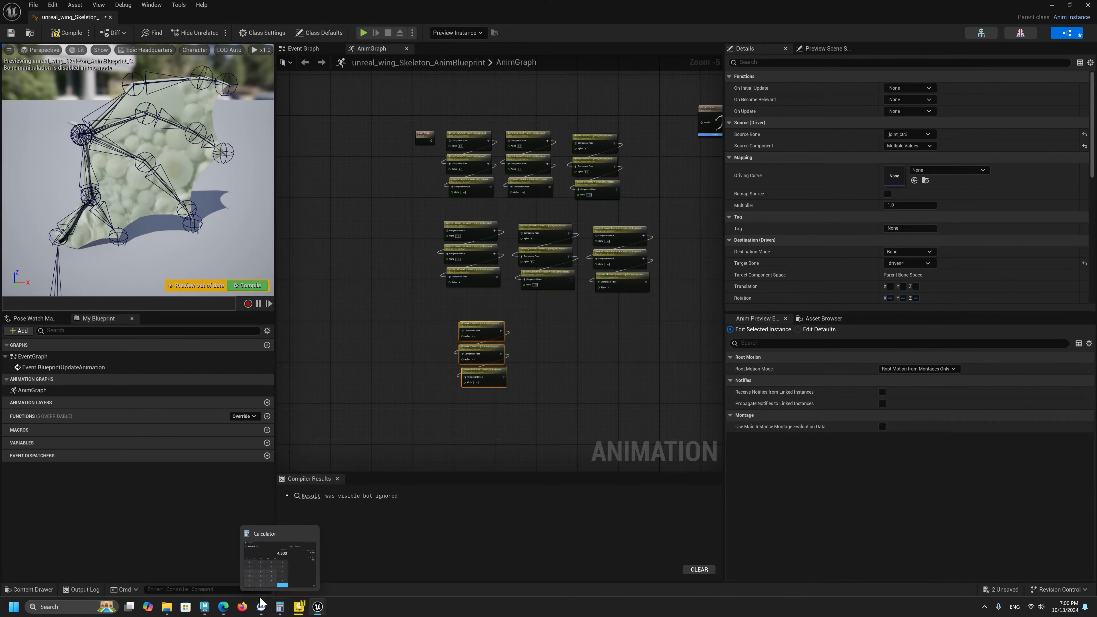
mouse_move(205, 612)
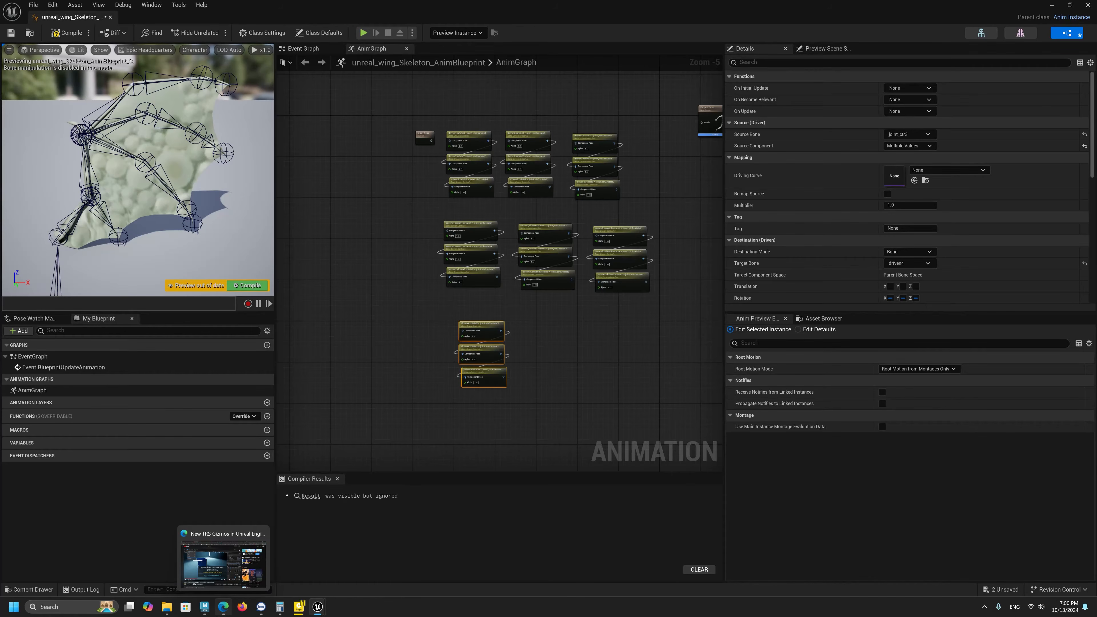
click(217, 616)
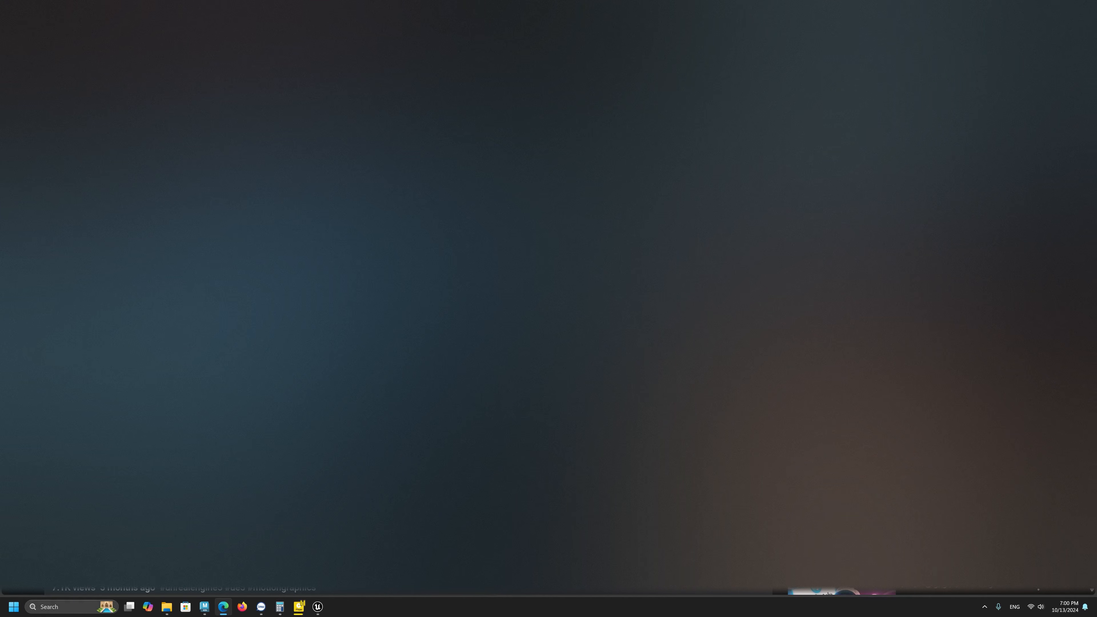
click(1088, 5)
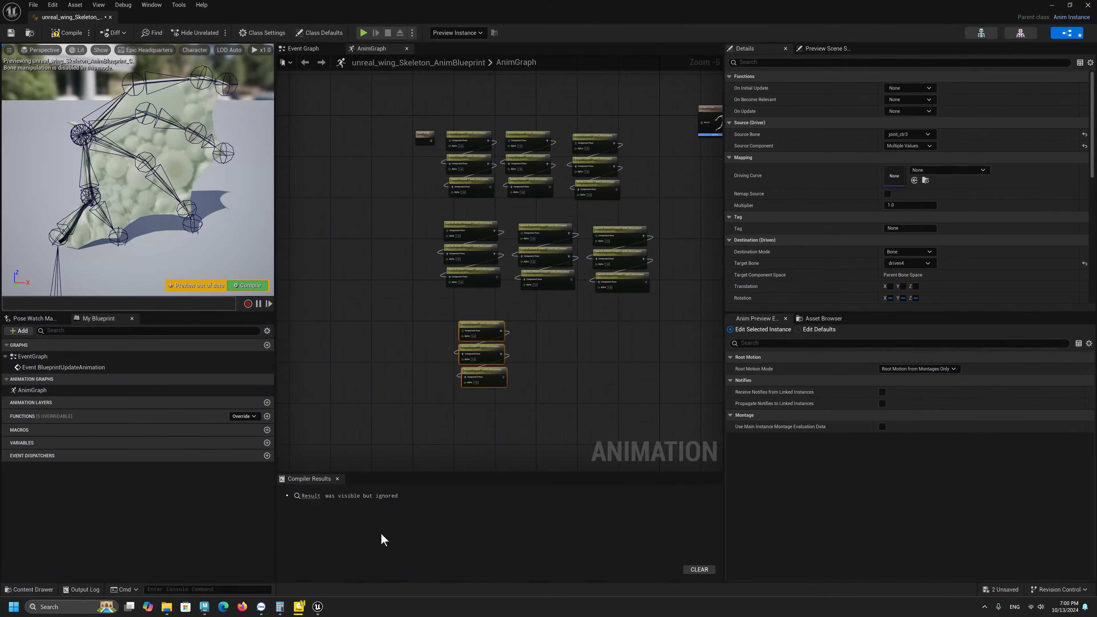
click(381, 410)
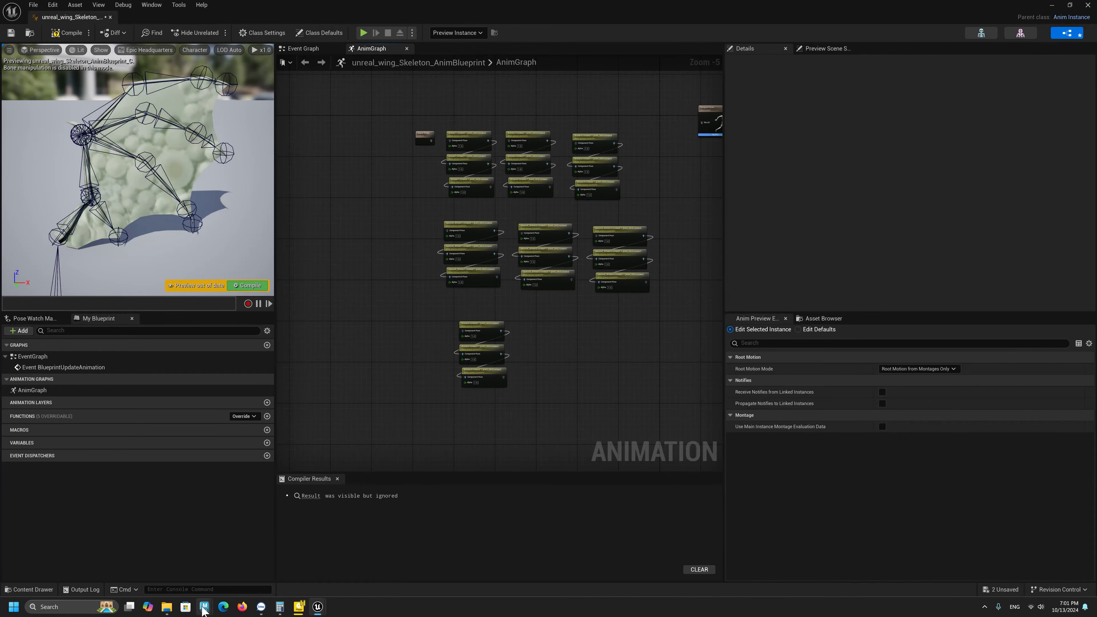
mouse_move(204, 607)
click(170, 577)
click(169, 576)
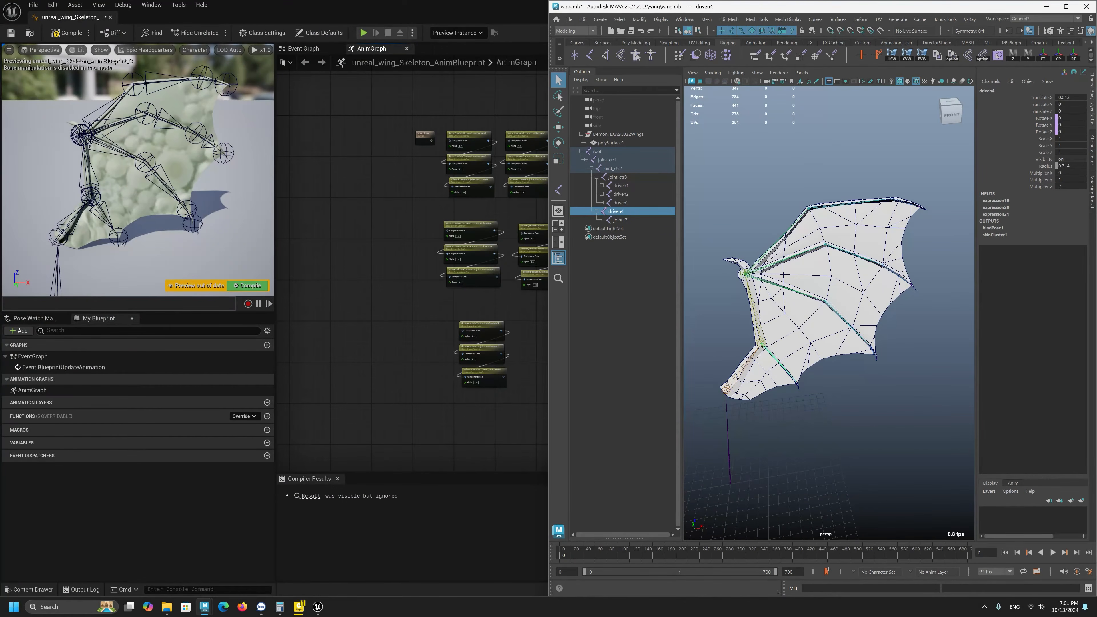
click(442, 10)
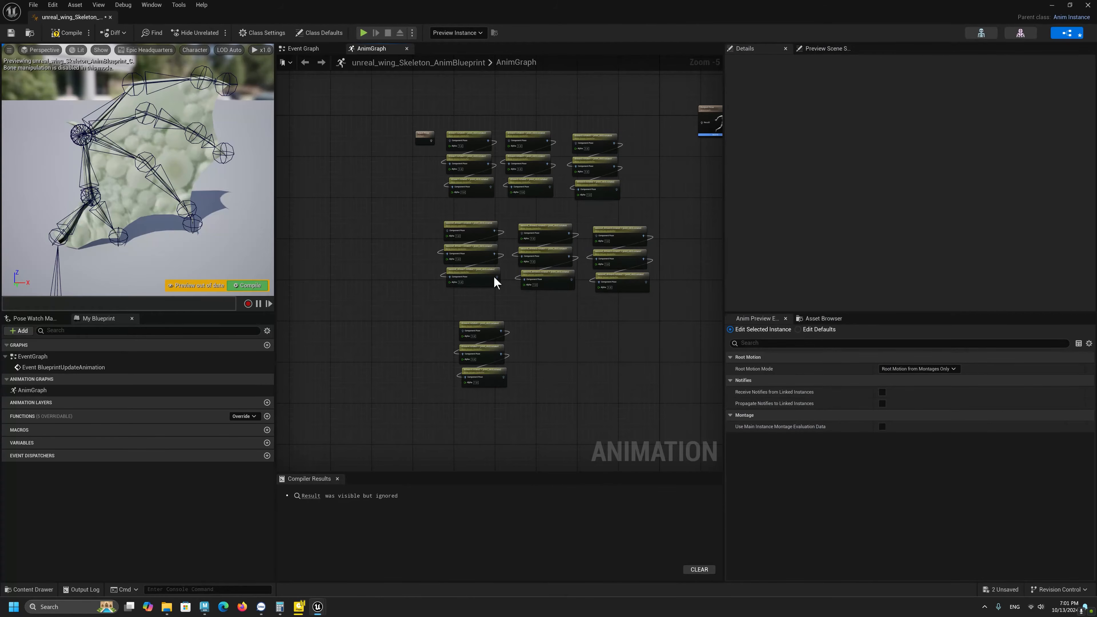
Try to tile Maya on the right half of the screen beside the Unreal Editor.
mouse_move(205, 605)
mouse_move(165, 564)
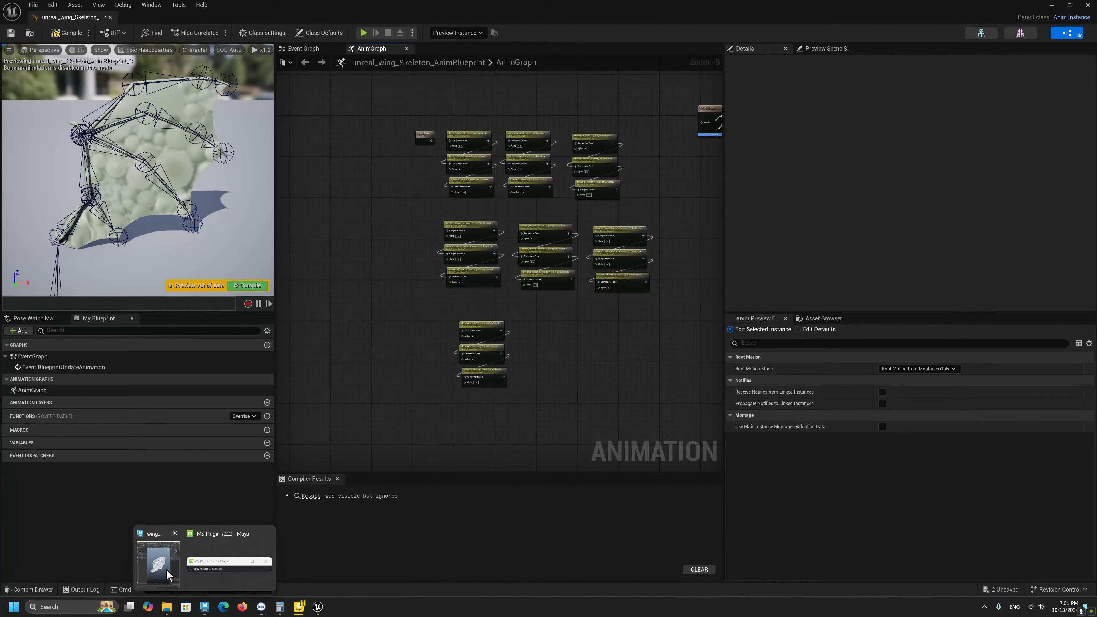
click(158, 561)
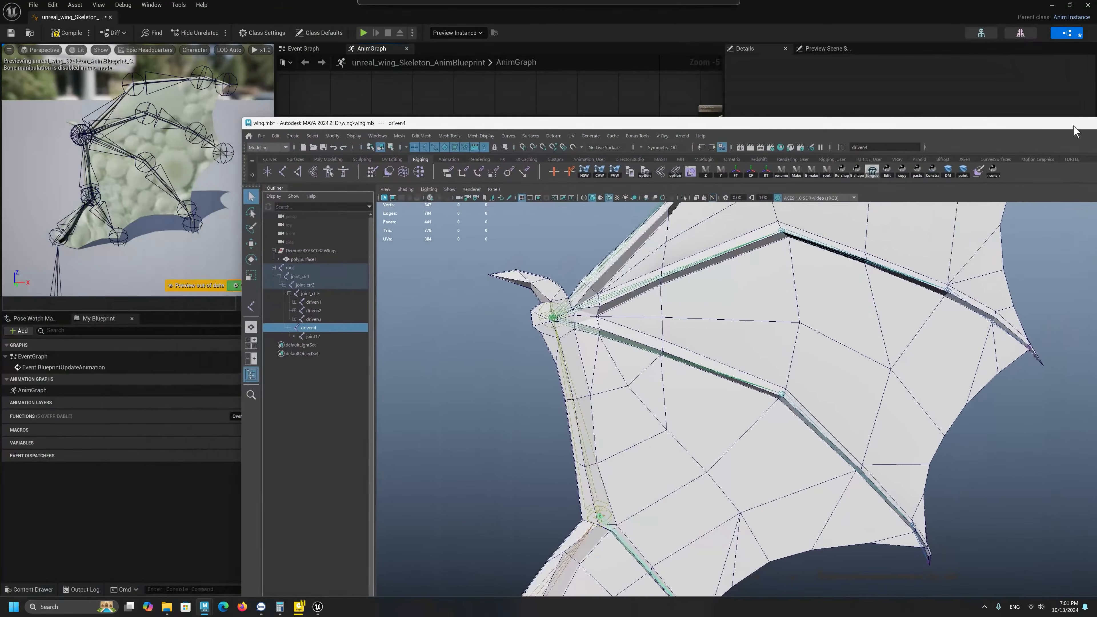
key(super+Right)
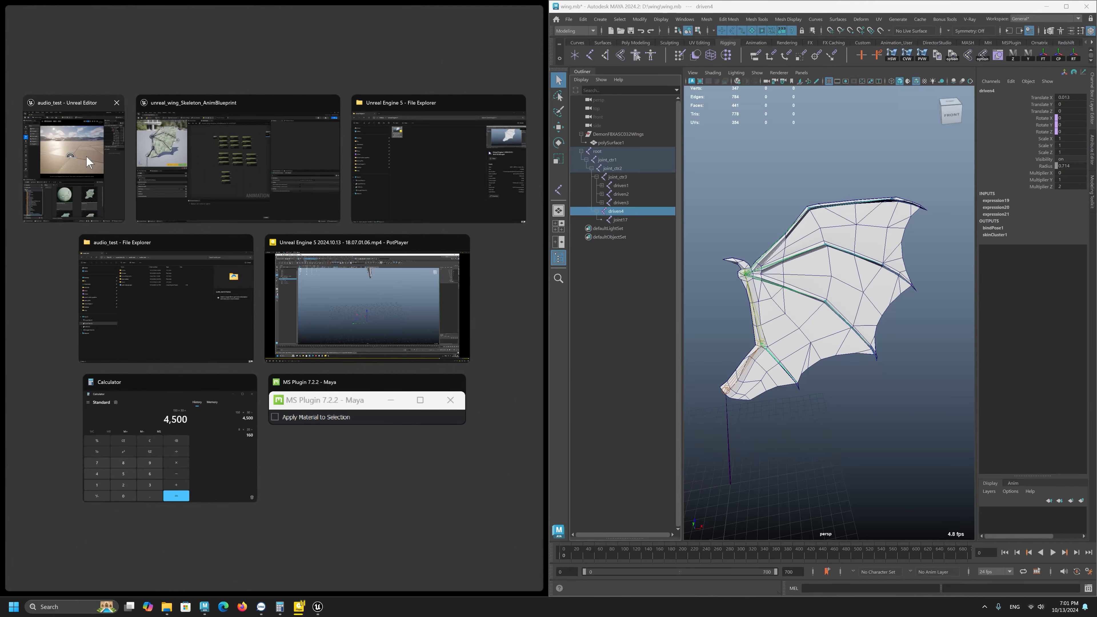
click(71, 162)
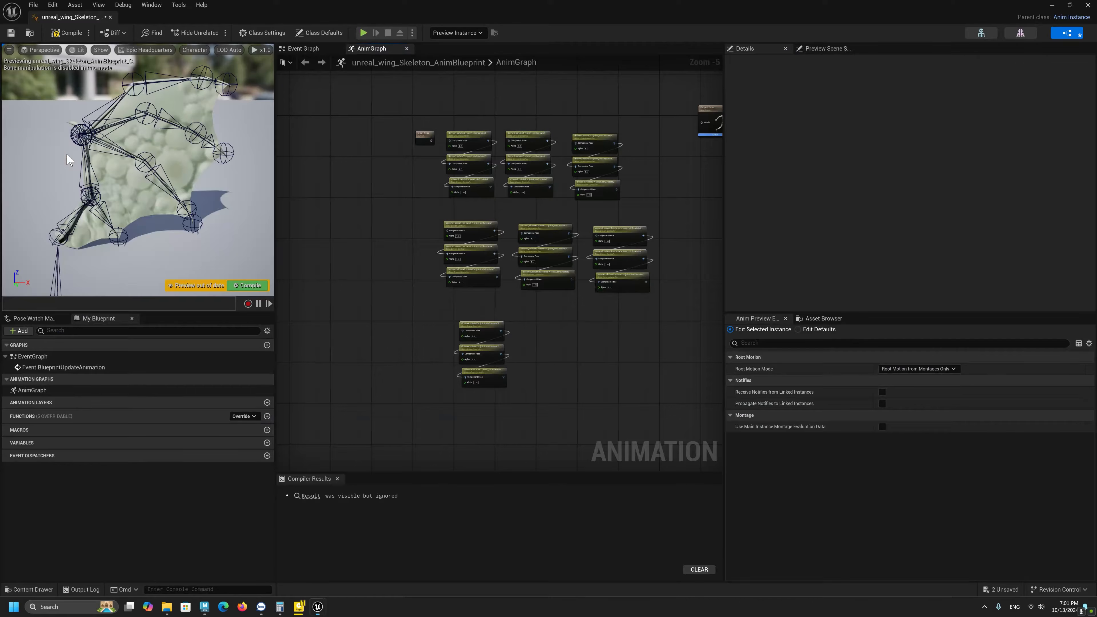
Arrange Maya and the Unreal Animation Blueprint side by side, with Maya on the right half of the screen.
mouse_move(204, 607)
click(232, 579)
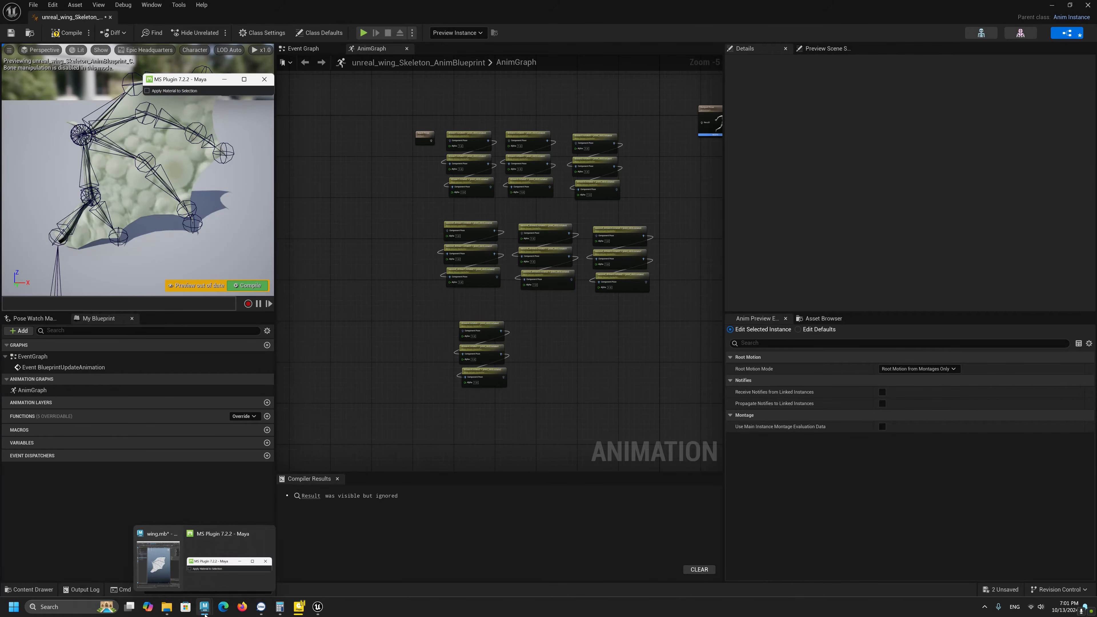
click(166, 562)
drag(761, 16, 1094, 130)
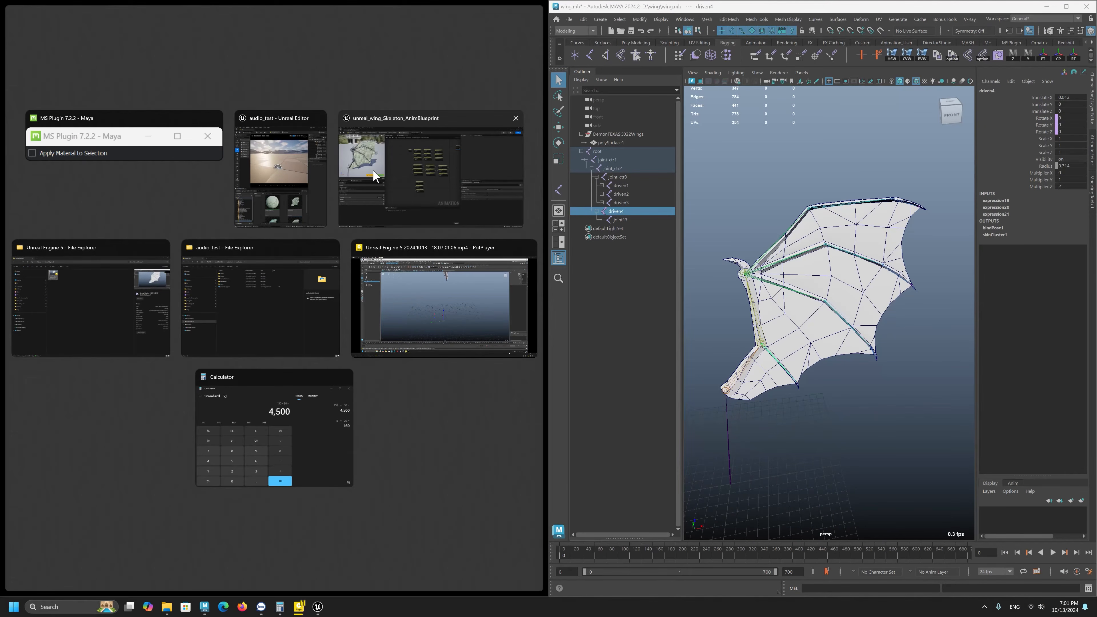
click(299, 142)
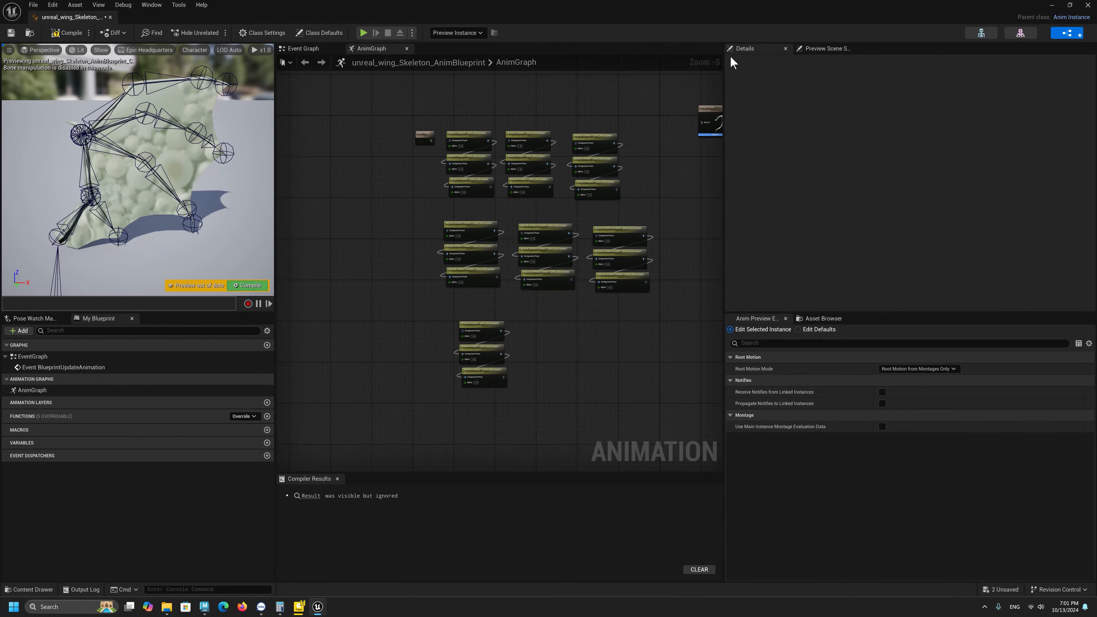
mouse_move(205, 607)
click(228, 549)
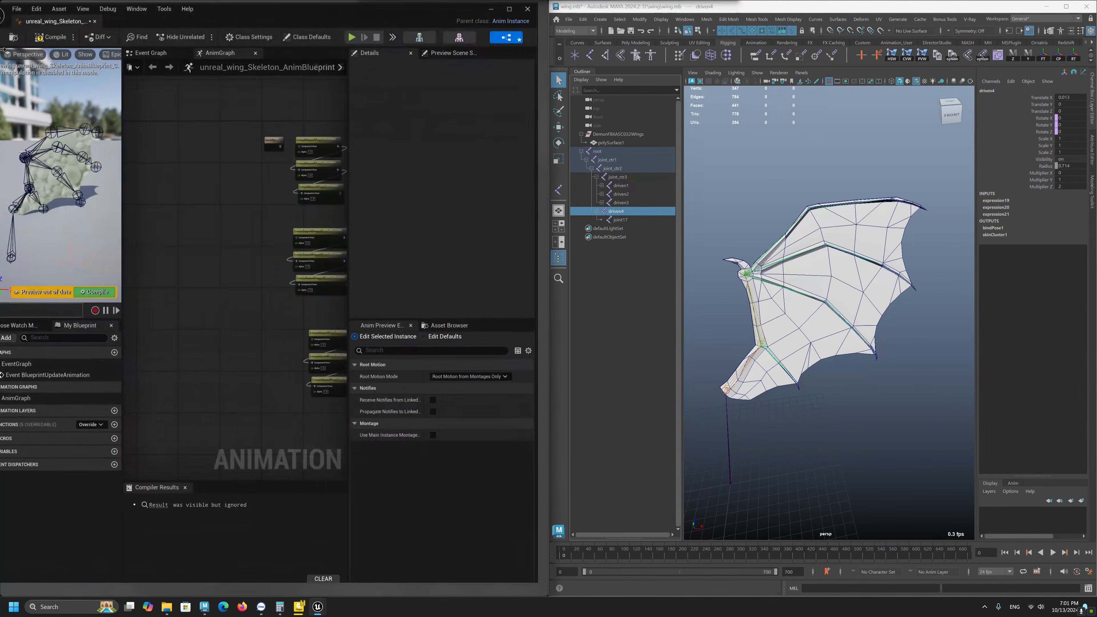
right_drag(244, 249, 185, 231)
mouse_move(204, 607)
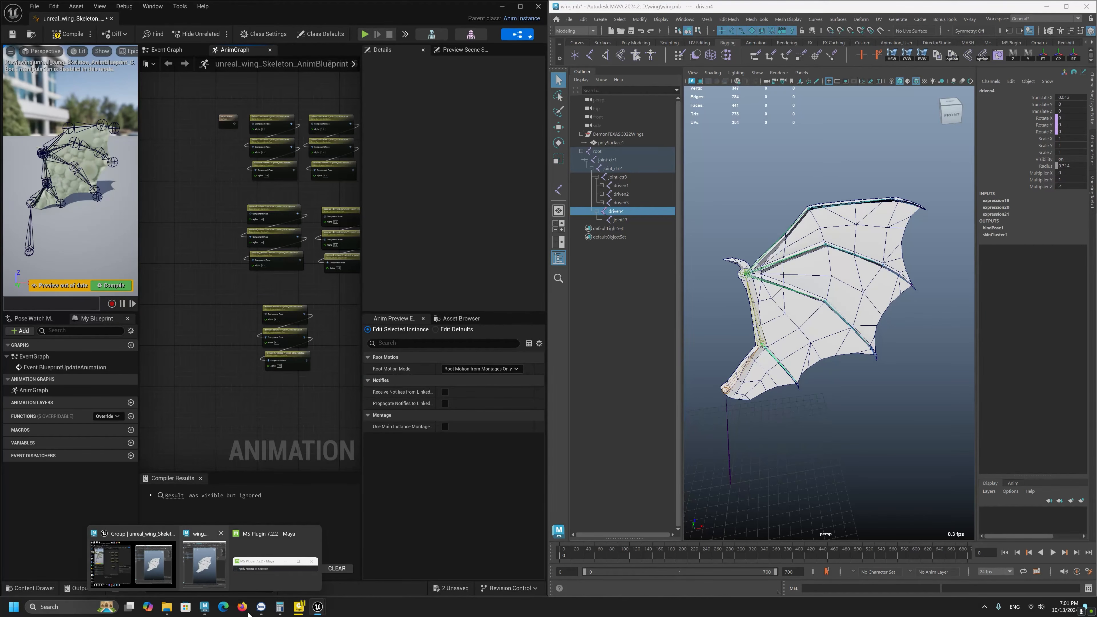
mouse_move(317, 607)
click(390, 571)
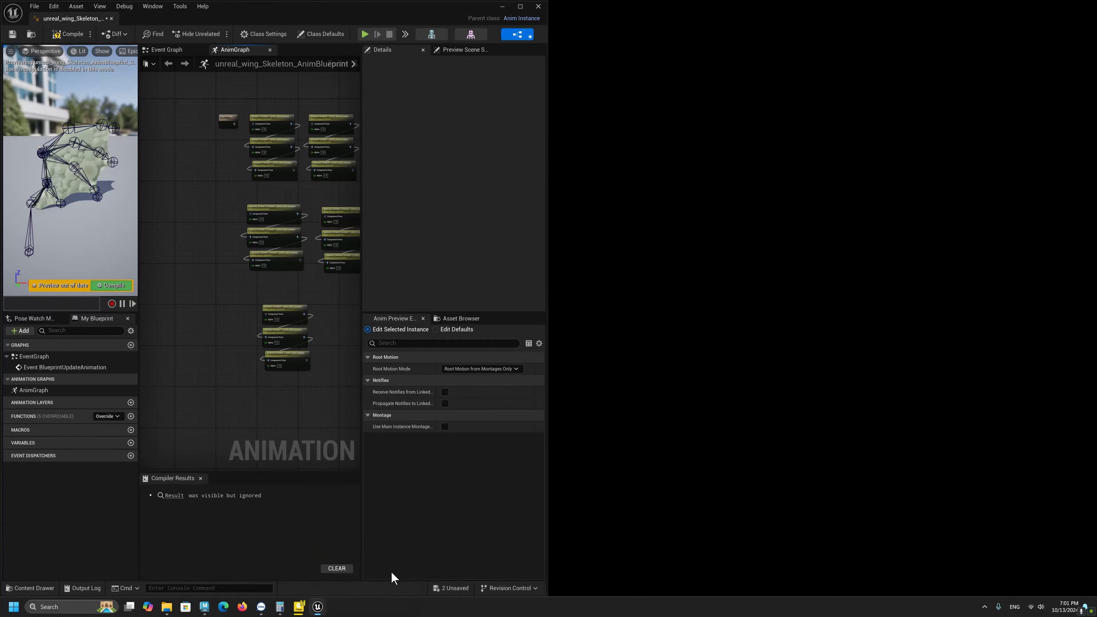
Check the driven1 joint's multipliers in Maya and set the alphas of its Bone Driven Controllers to 0 for rotateX and 1.15 for rotateY.
right_drag(281, 213, 267, 232)
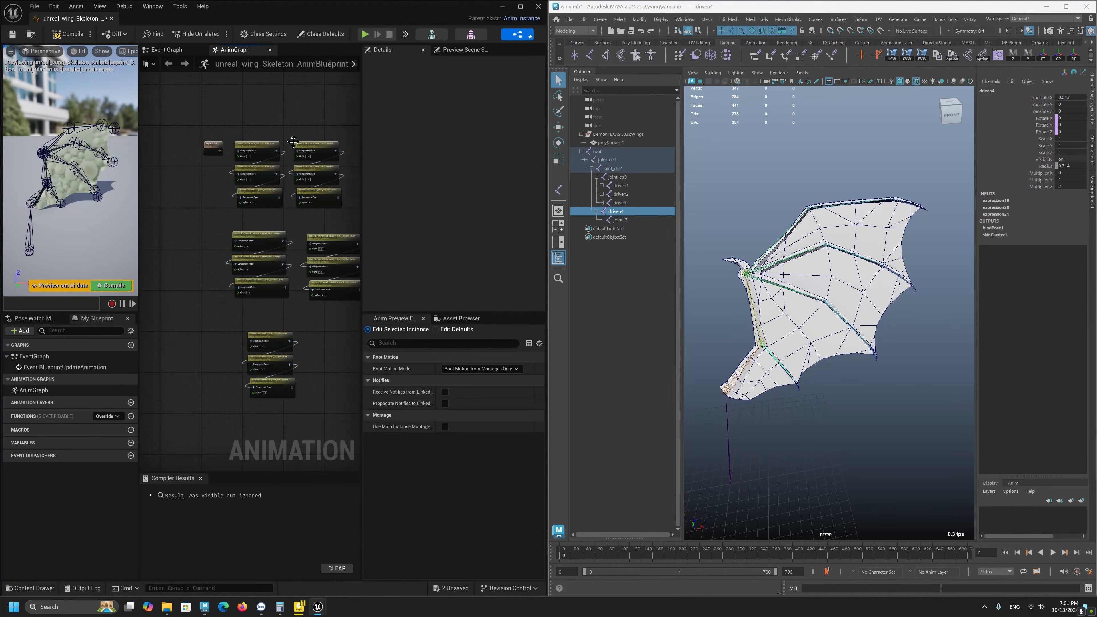
scroll(264, 113, up, 3)
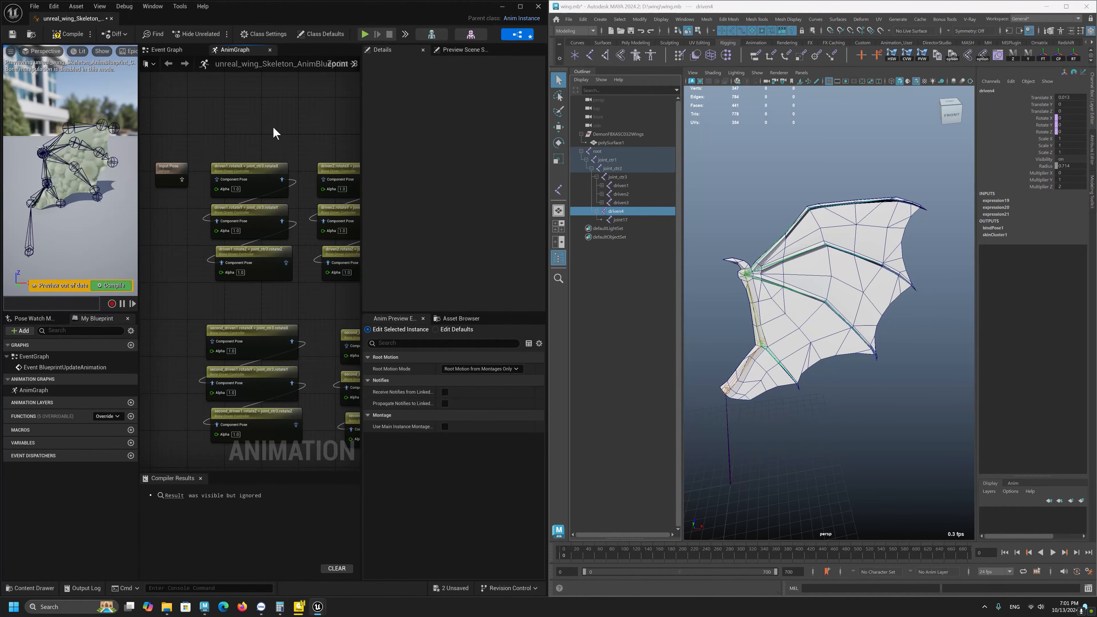
drag(266, 129, 243, 294)
click(621, 185)
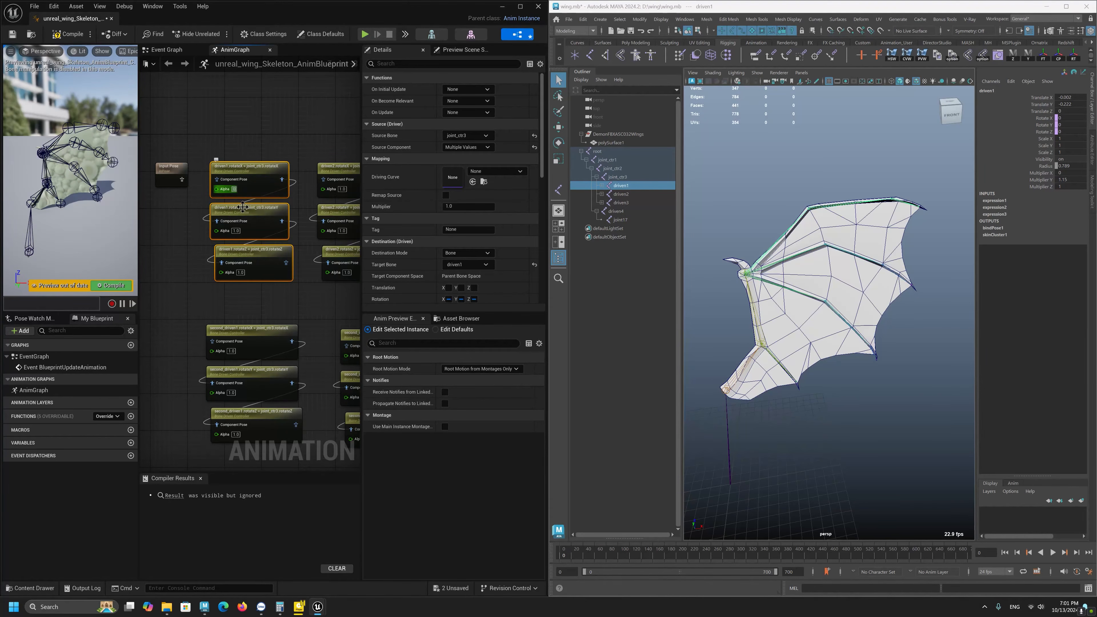
click(235, 230)
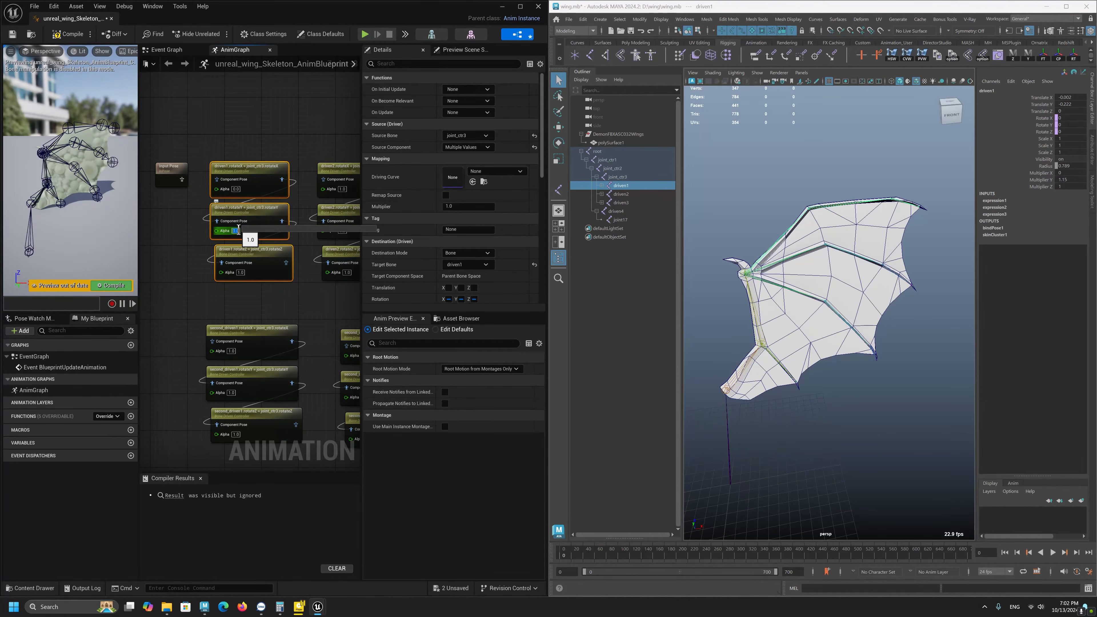
text(1)
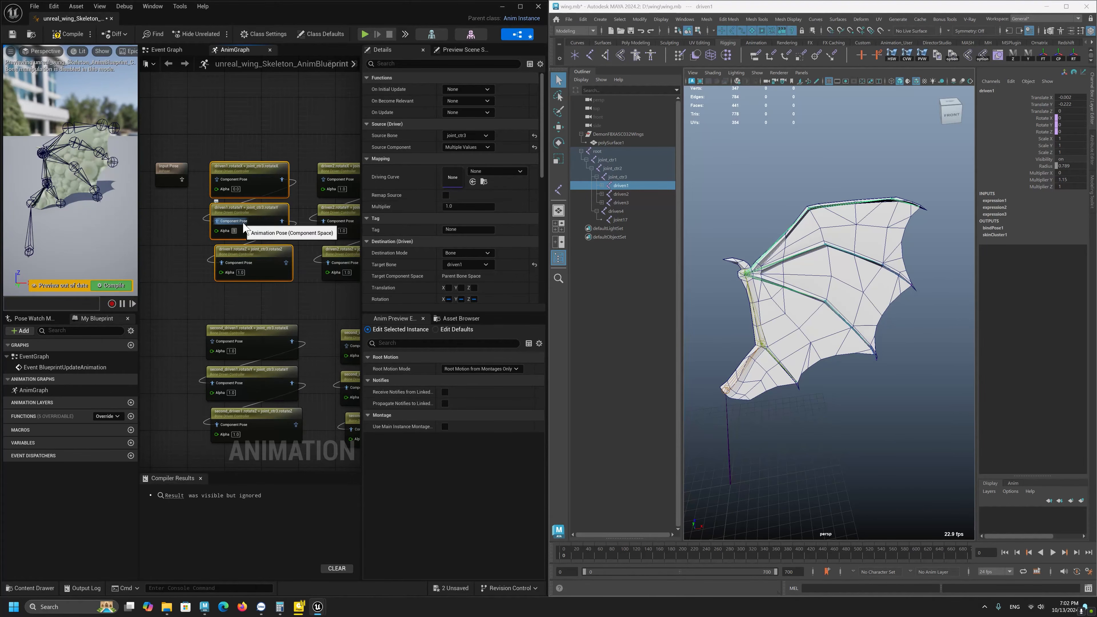
text(.15)
key(Return)
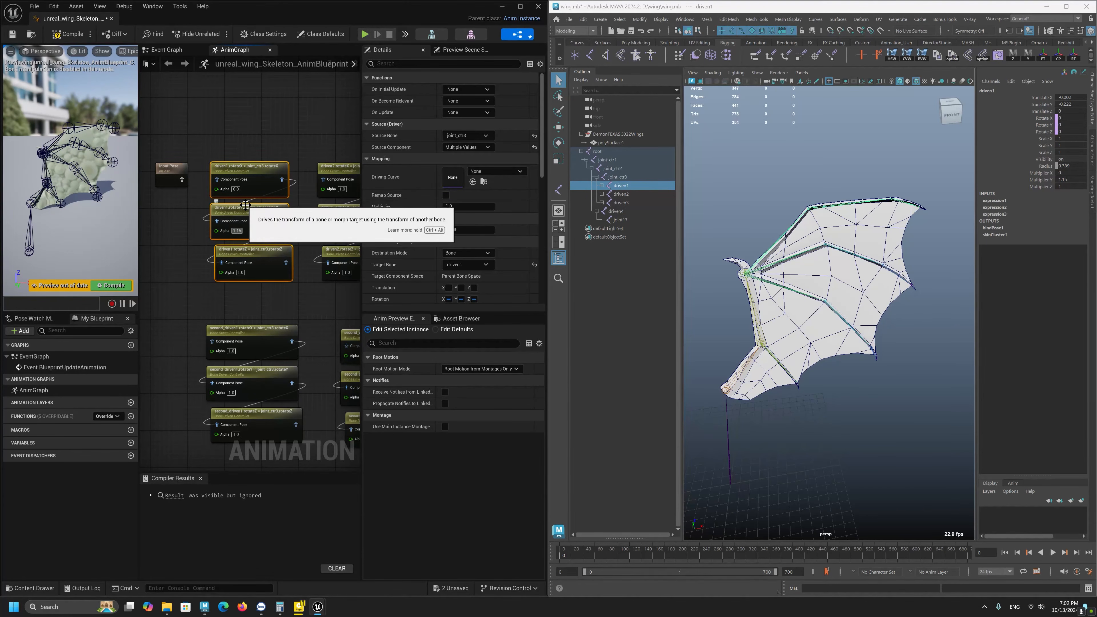
click(240, 274)
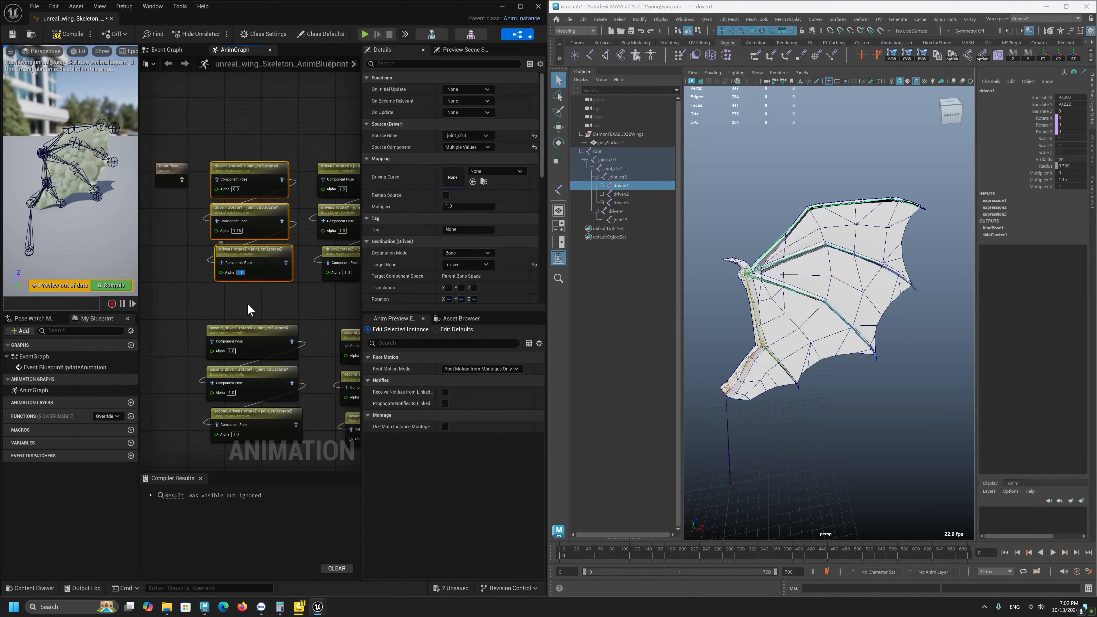
Check the driven2 joint's multipliers in Maya and set its controllers' alphas to 0 for rotateX and 0.8 for rotateY.
right_drag(325, 172, 238, 168)
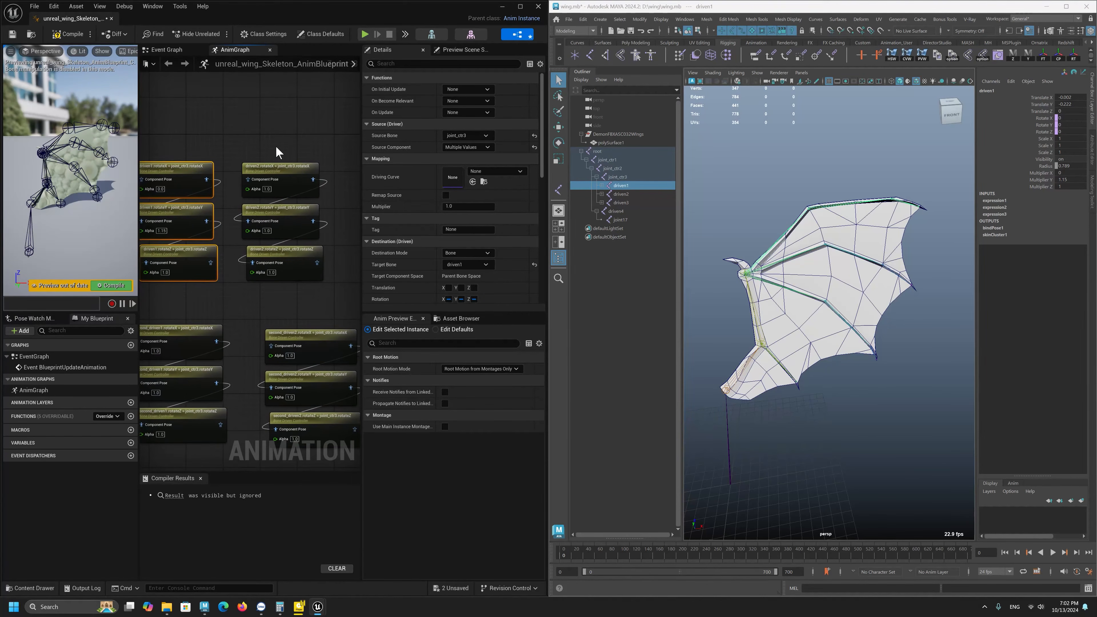
click(620, 194)
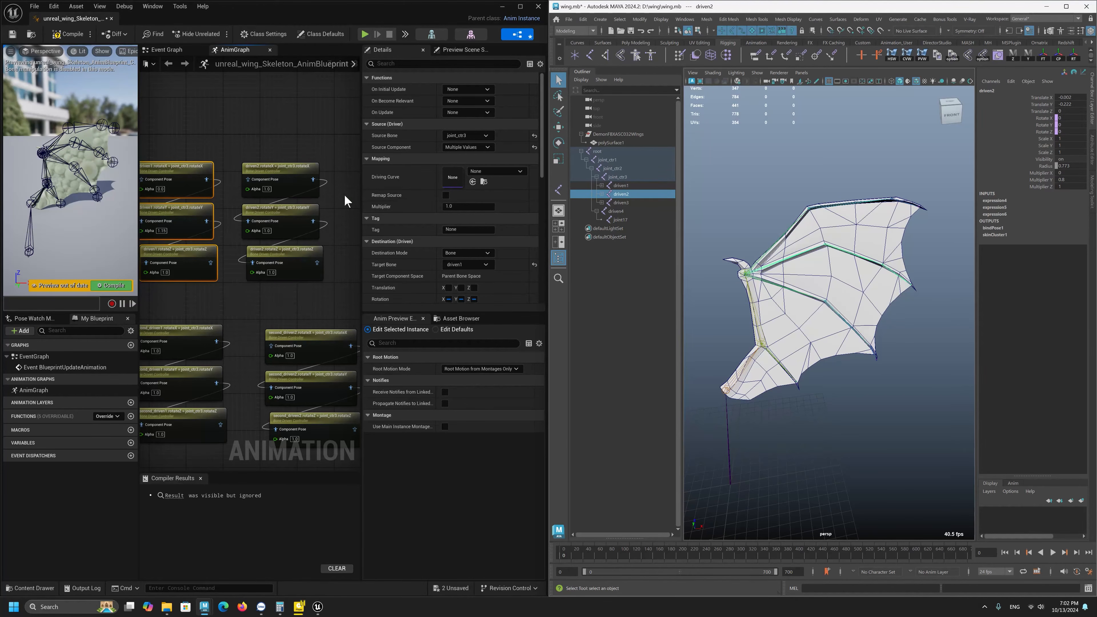
click(268, 191)
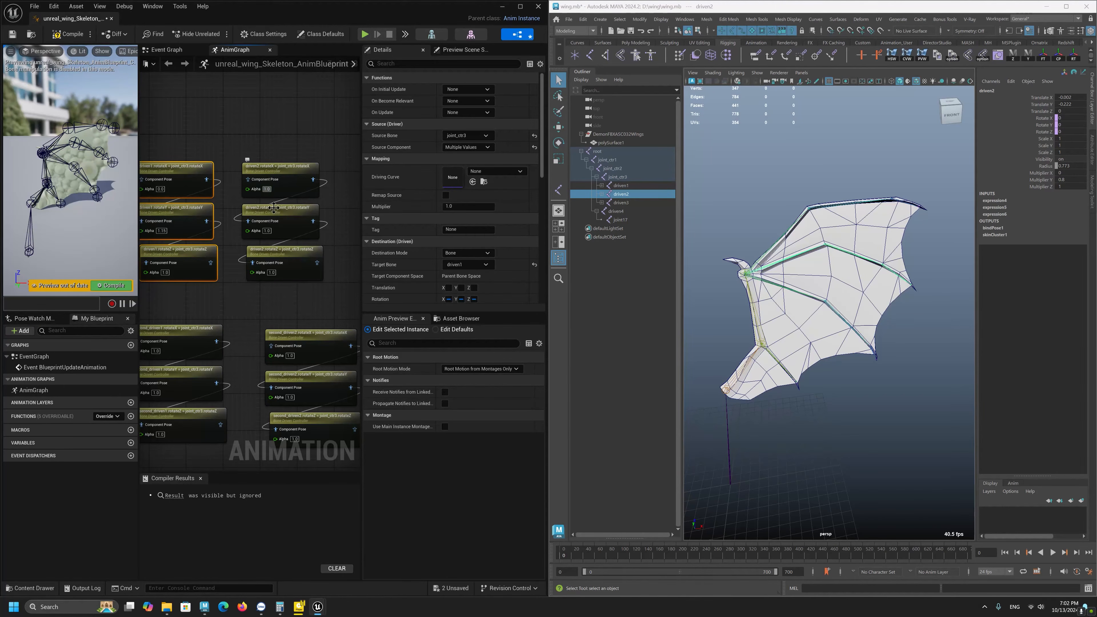
text(0)
key(Return)
click(267, 230)
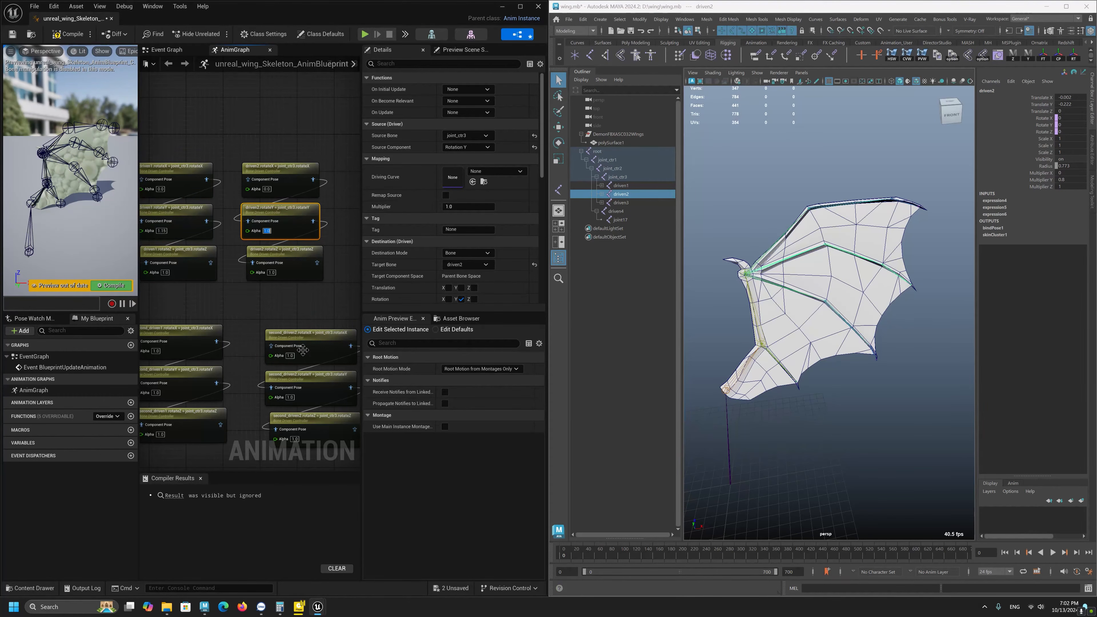
text(0.8)
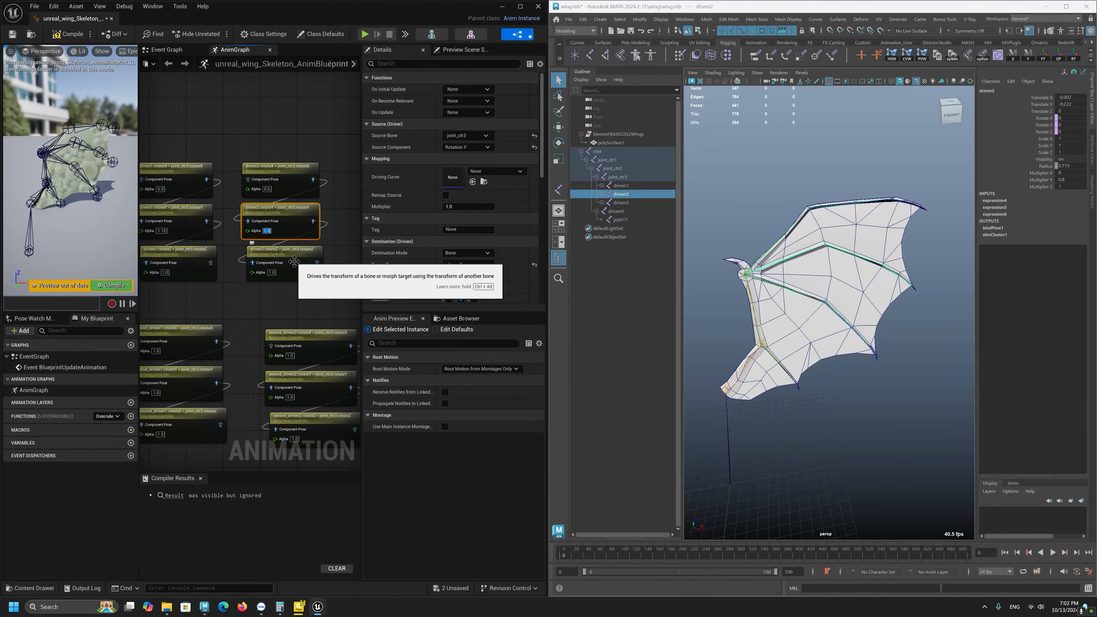
Check the driven3 joint's multipliers in Maya and set its controllers' alphas to 0 for rotateX and 0.1 for rotateY.
right_drag(290, 290, 175, 273)
scroll(292, 241, down, 1)
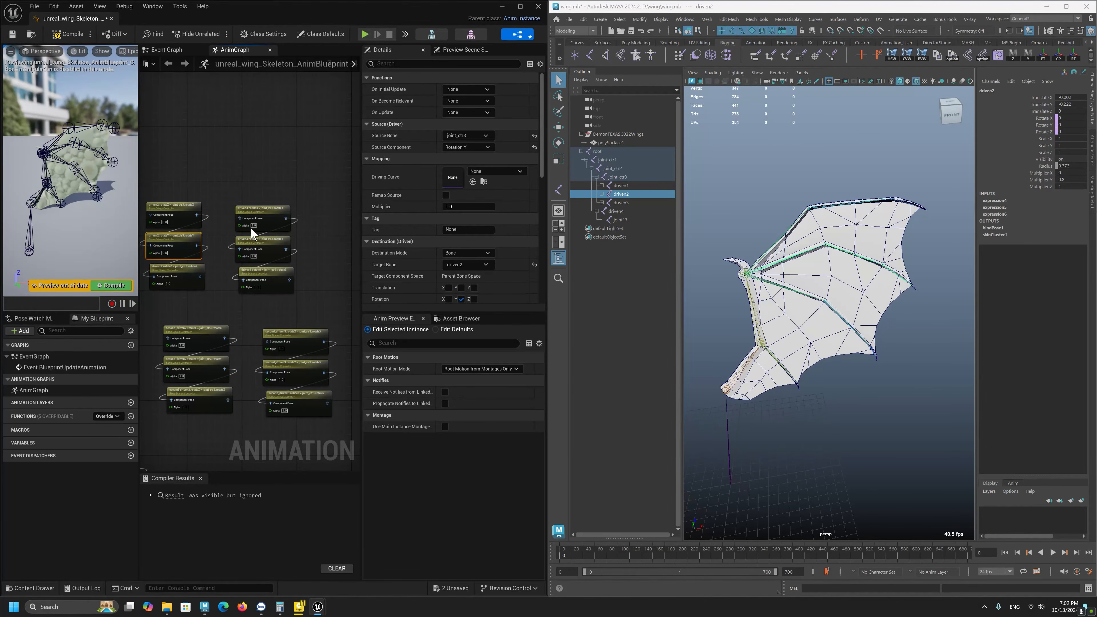
click(792, 303)
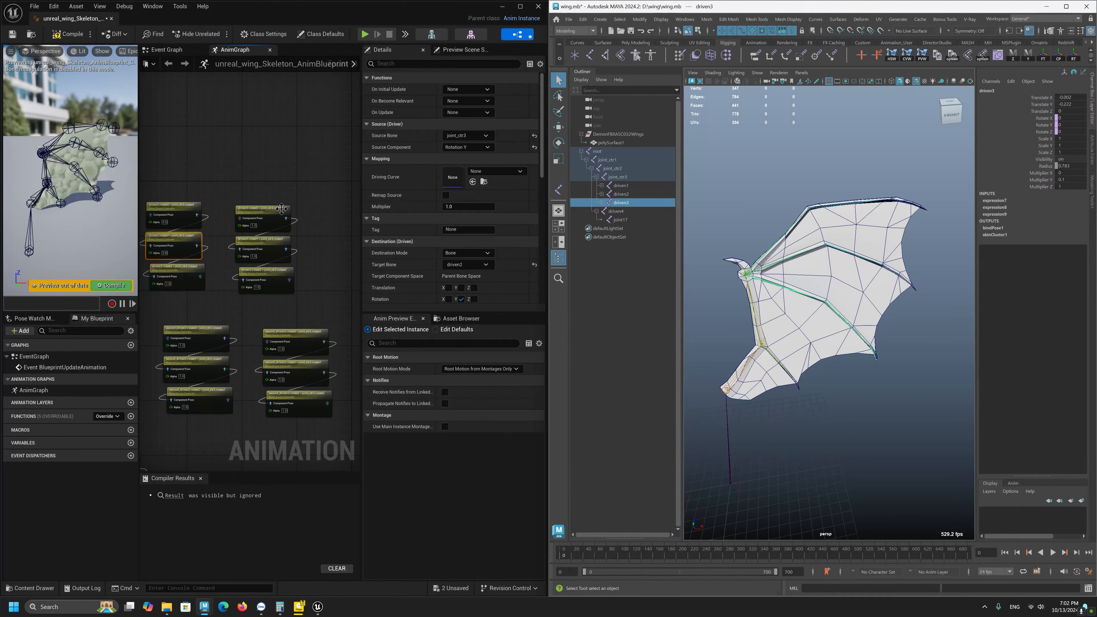
click(269, 211)
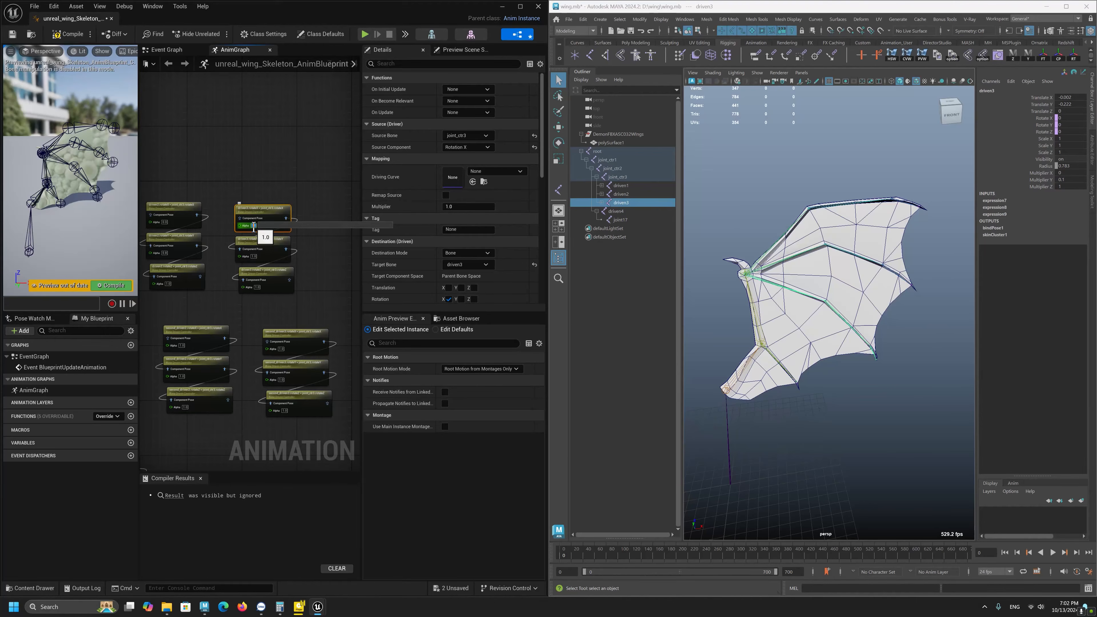
click(266, 248)
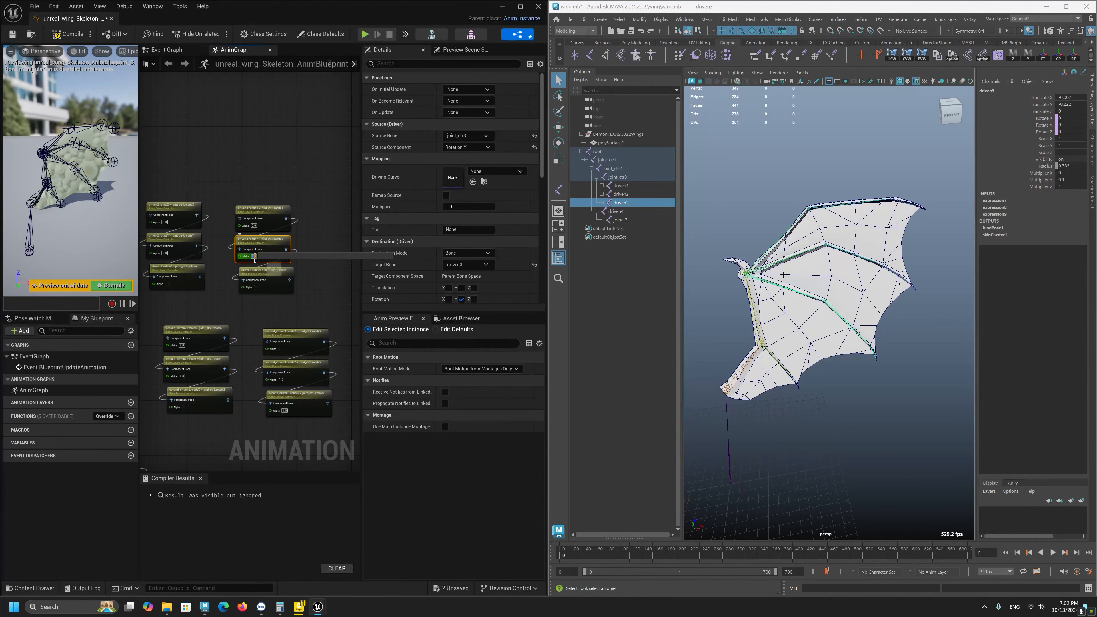
click(267, 274)
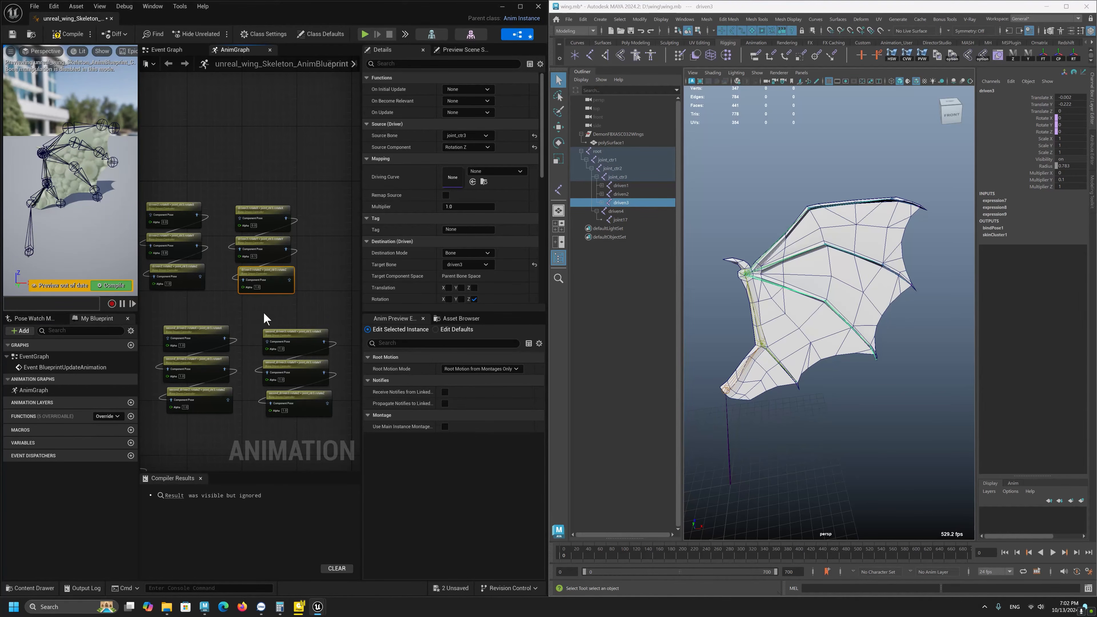
Select second_driven1 in Maya and copy its multipliers to the controllers' alphas: 0 for rotateX and rotateY, 1.5 for rotateZ.
right_drag(252, 310, 310, 285)
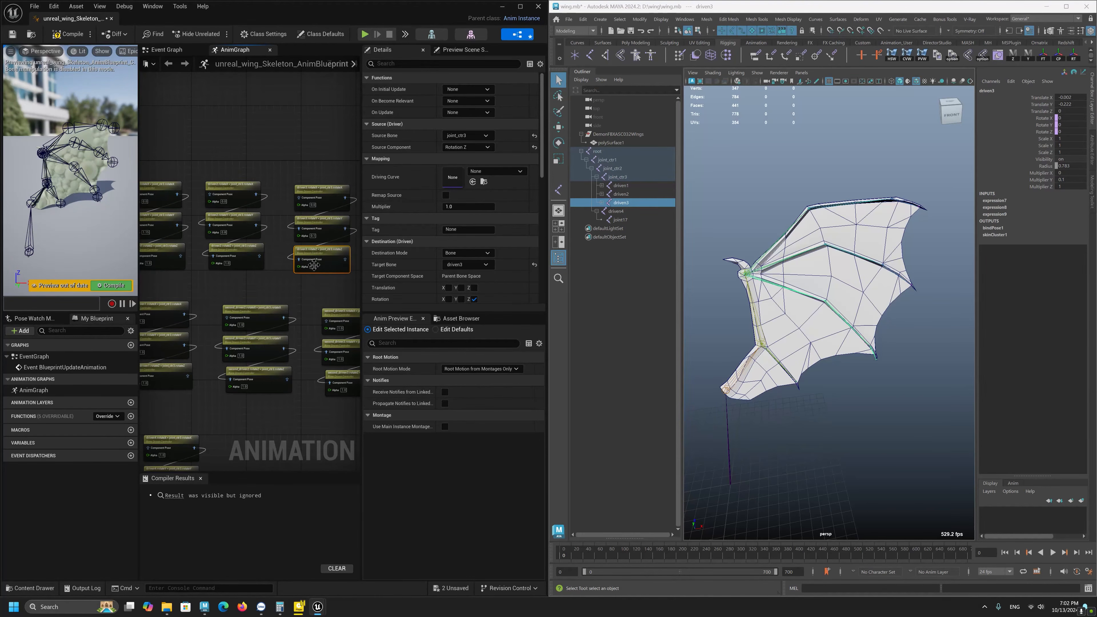
scroll(259, 253, down, 3)
scroll(228, 194, down, 2)
scroll(228, 195, up, 1)
scroll(243, 246, up, 1)
click(799, 219)
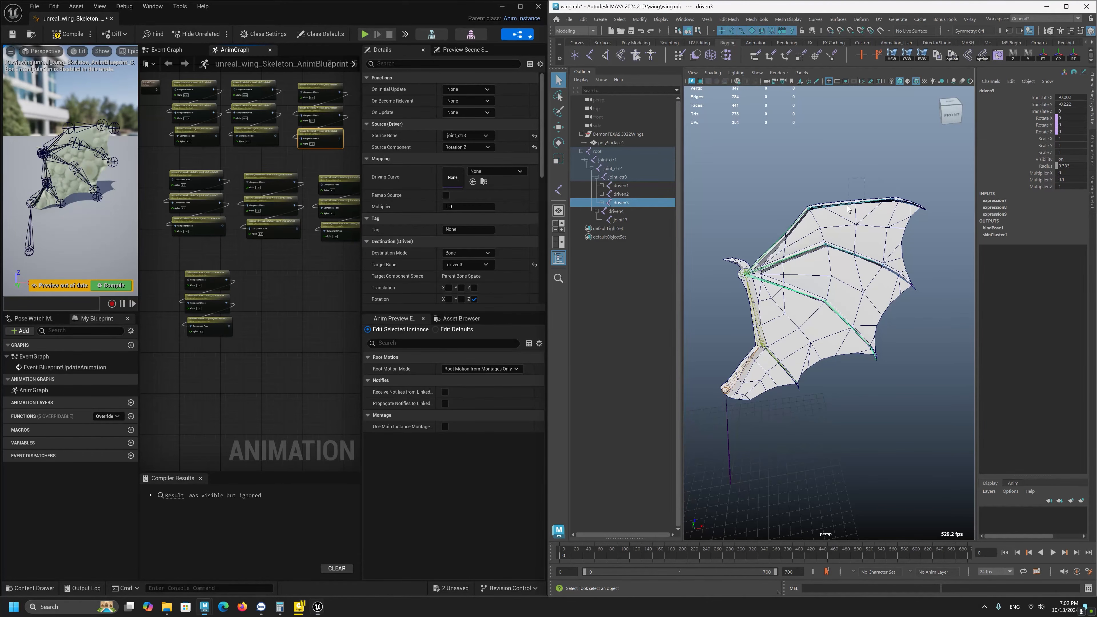
right_drag(265, 289, 294, 306)
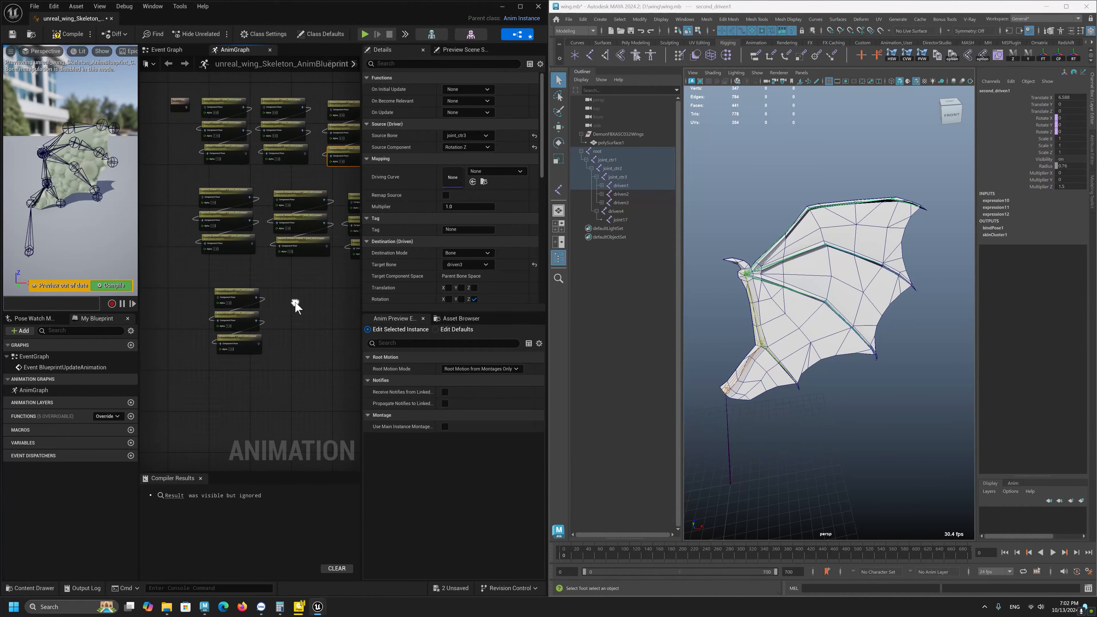
click(213, 203)
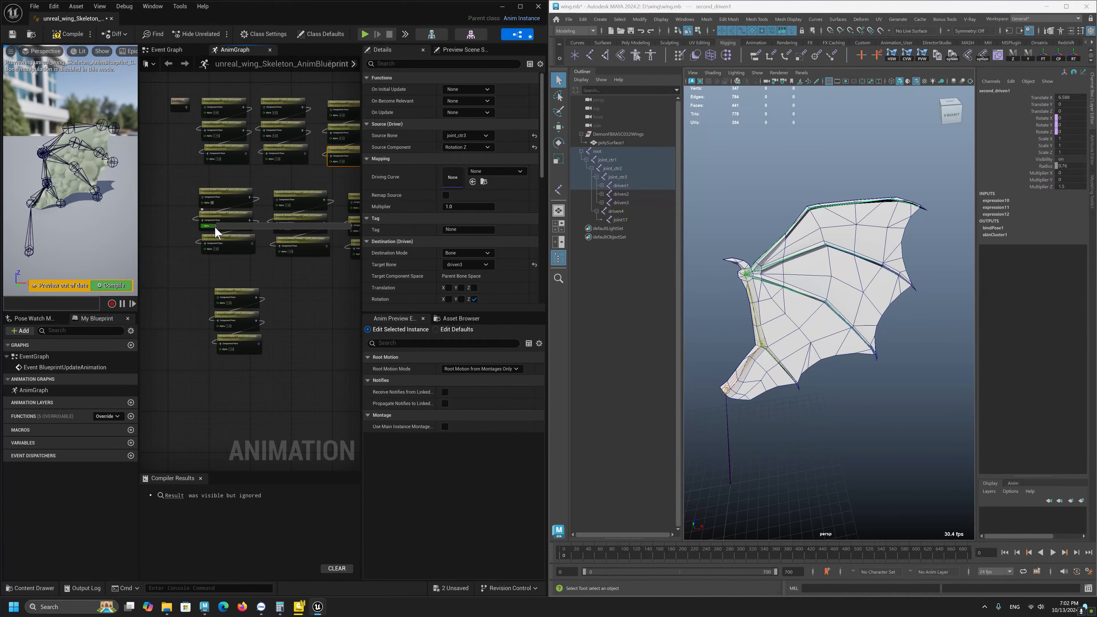
scroll(232, 264, up, 4)
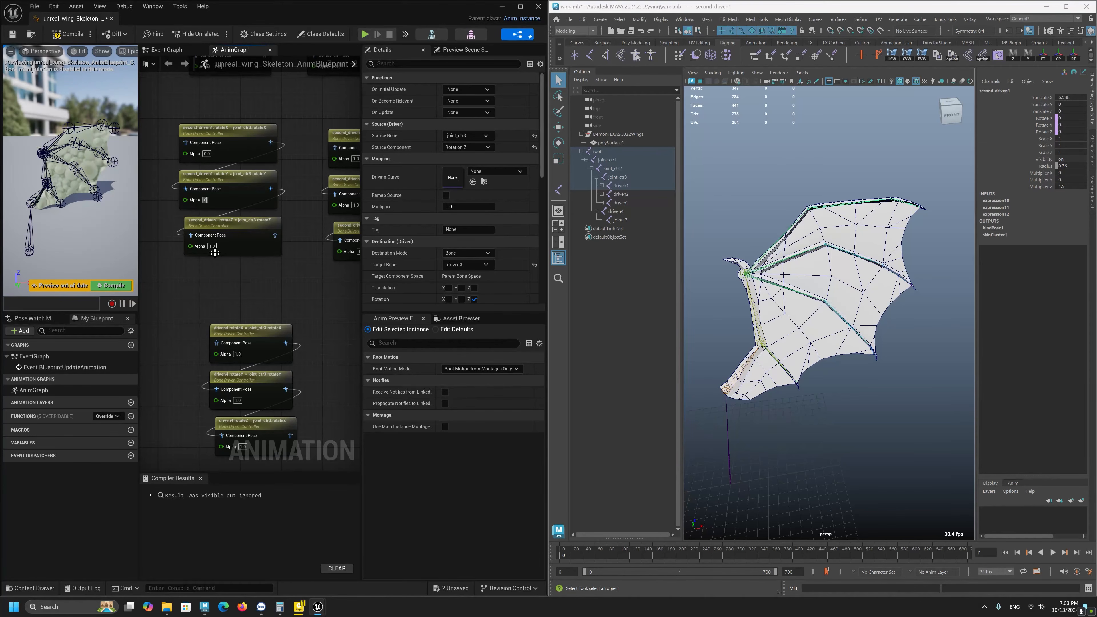
text(1)
key(Return)
Select second_driven2 in Maya and copy its multipliers to the controllers' alphas: 0 for rotateX, -0.1 for rotateY and the Z multiplier for rotateZ.
right_drag(273, 273, 190, 293)
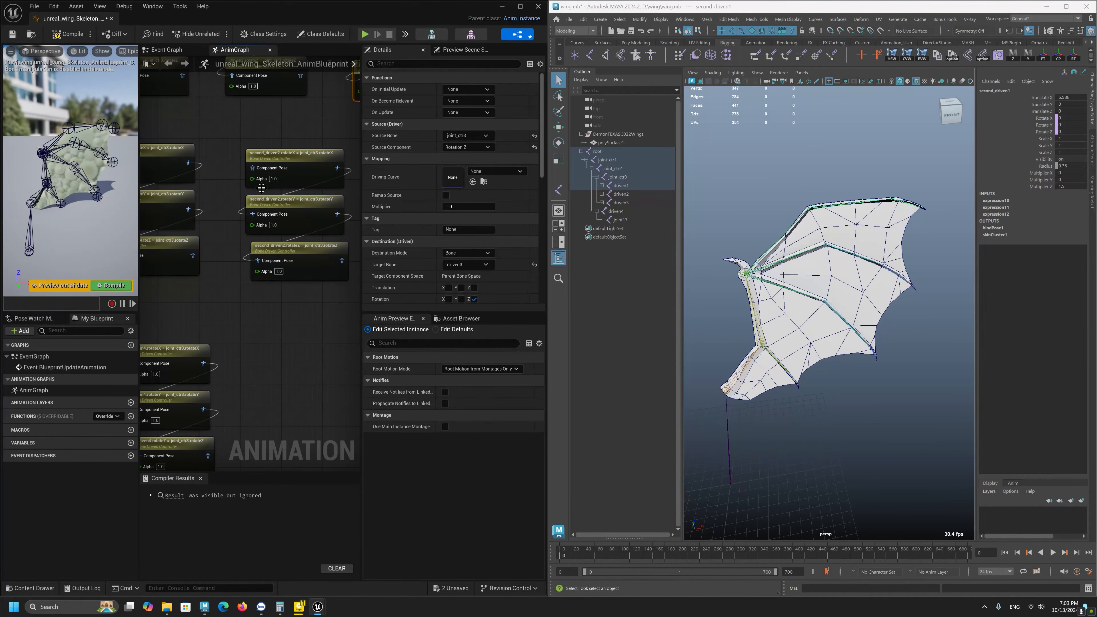
drag(877, 236, 867, 294)
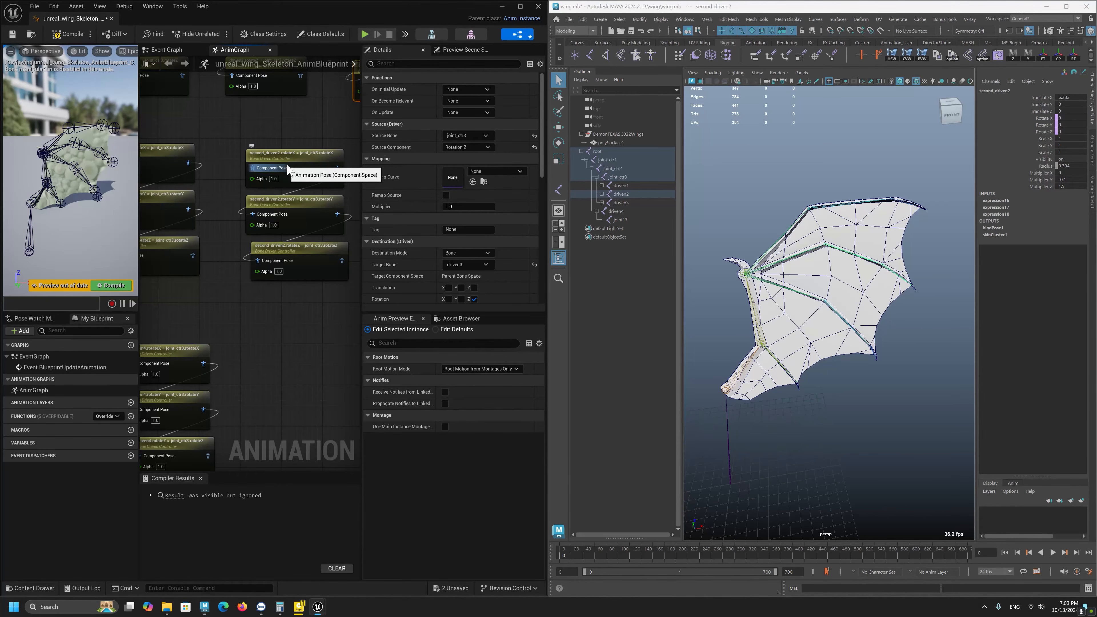
key(Return)
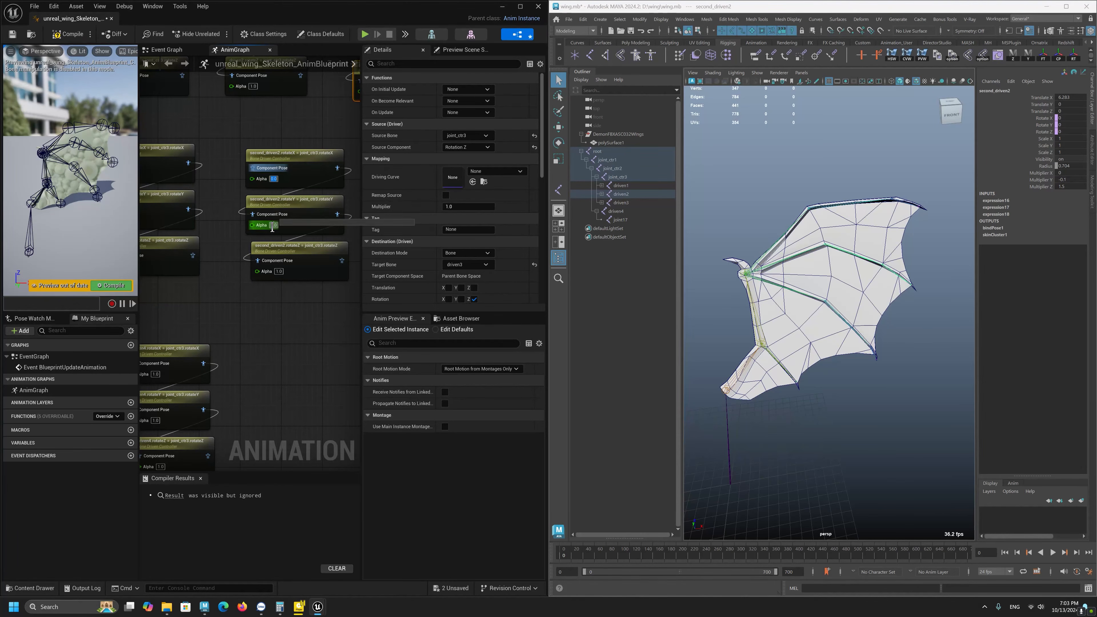
click(276, 225)
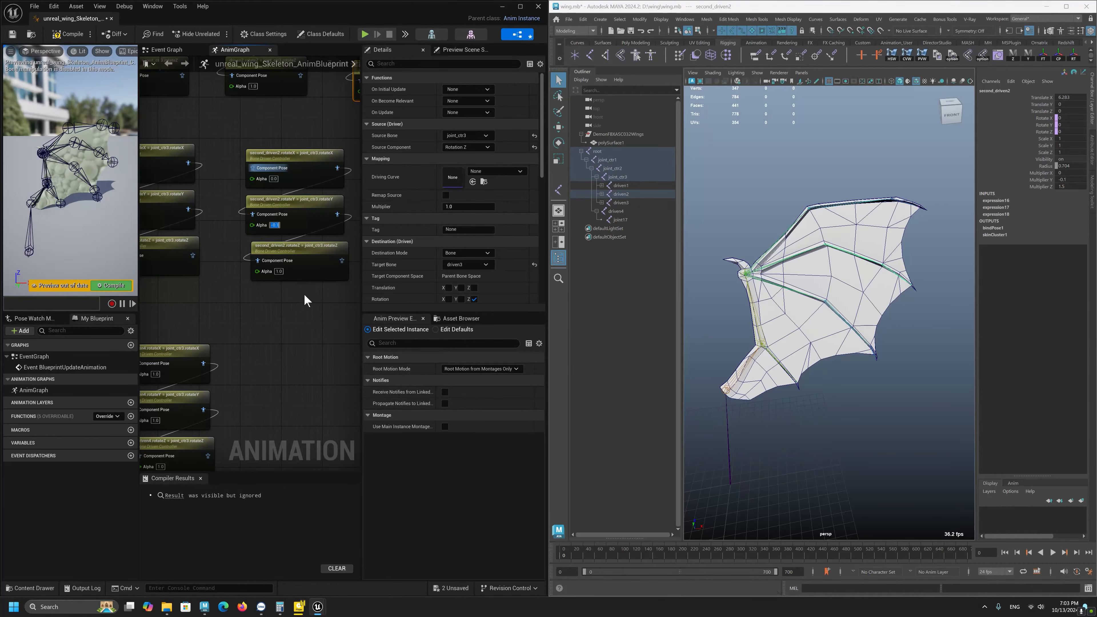
click(279, 271)
text(1)
Select second_driven3 in Maya and copy its multipliers to the controllers' alphas: 0 for rotateX, 0.2 for rotateY and the Z multiplier for rotateZ.
right_drag(288, 314, 159, 298)
scroll(159, 298, down, 1)
drag(868, 309, 848, 348)
scroll(242, 318, down, 2)
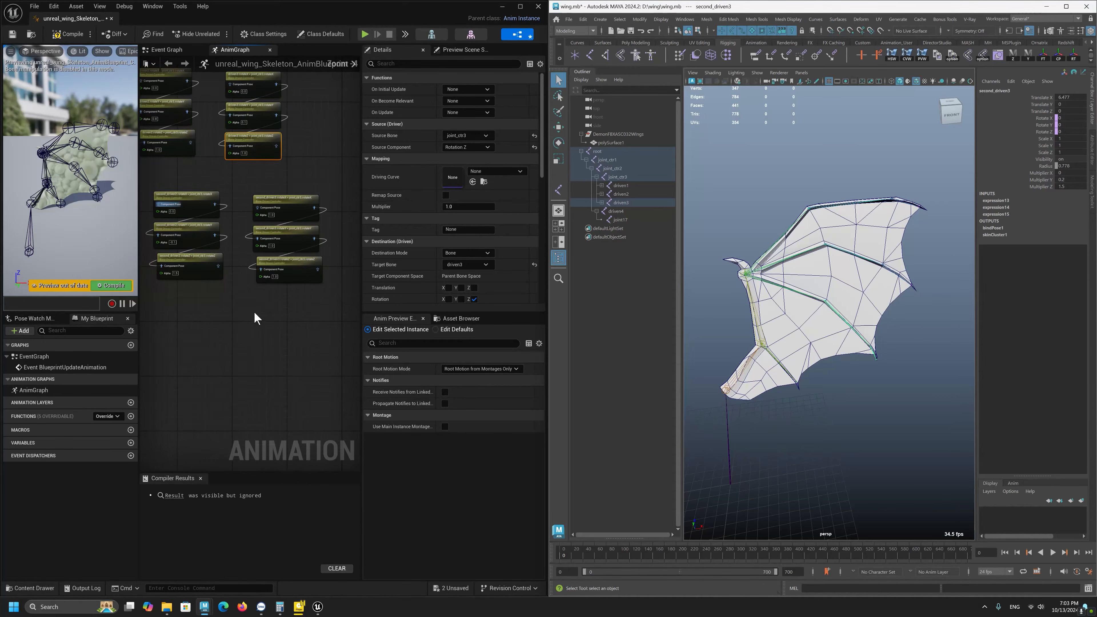
click(270, 214)
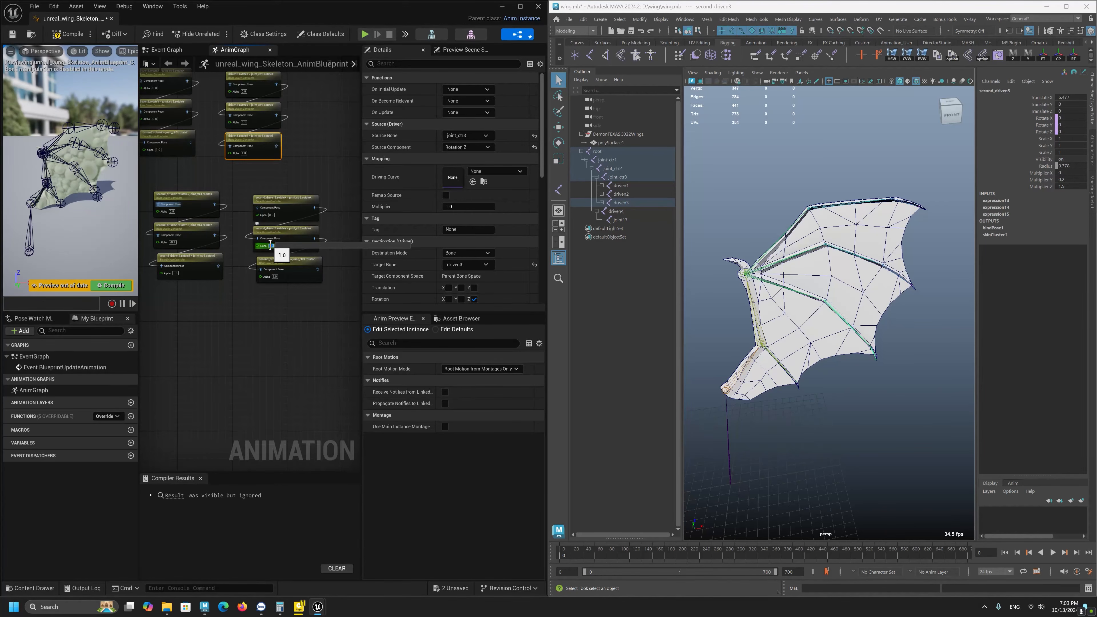
click(270, 246)
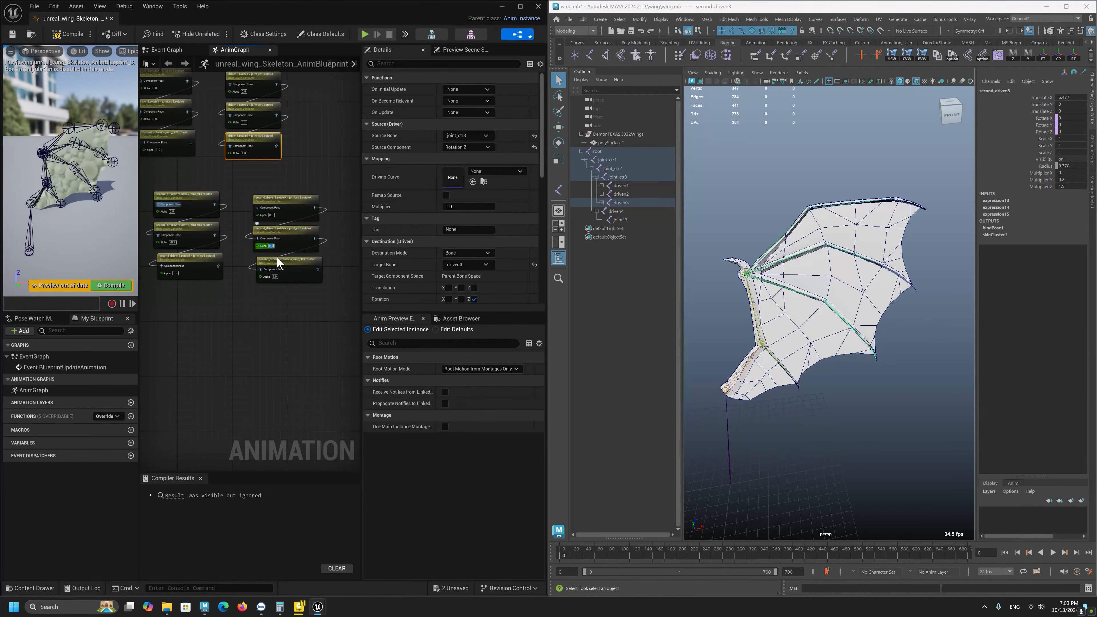
click(277, 277)
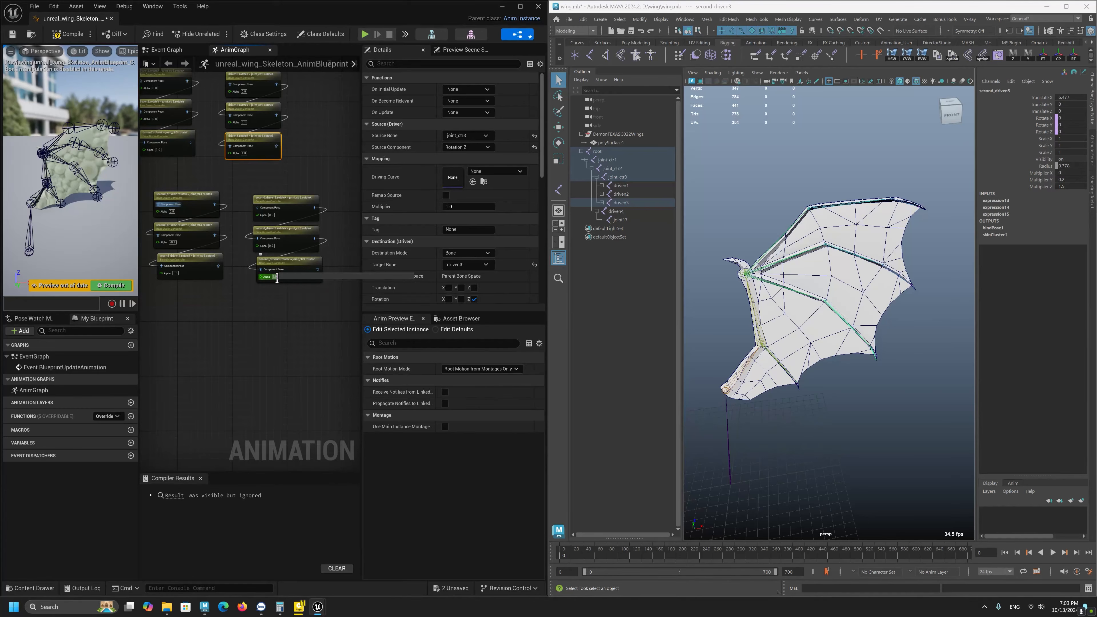
Select driven4 in Maya and match its controllers' alphas to the multipliers, with 0 for rotateX and 2 for rotateZ.
right_drag(255, 331, 333, 240)
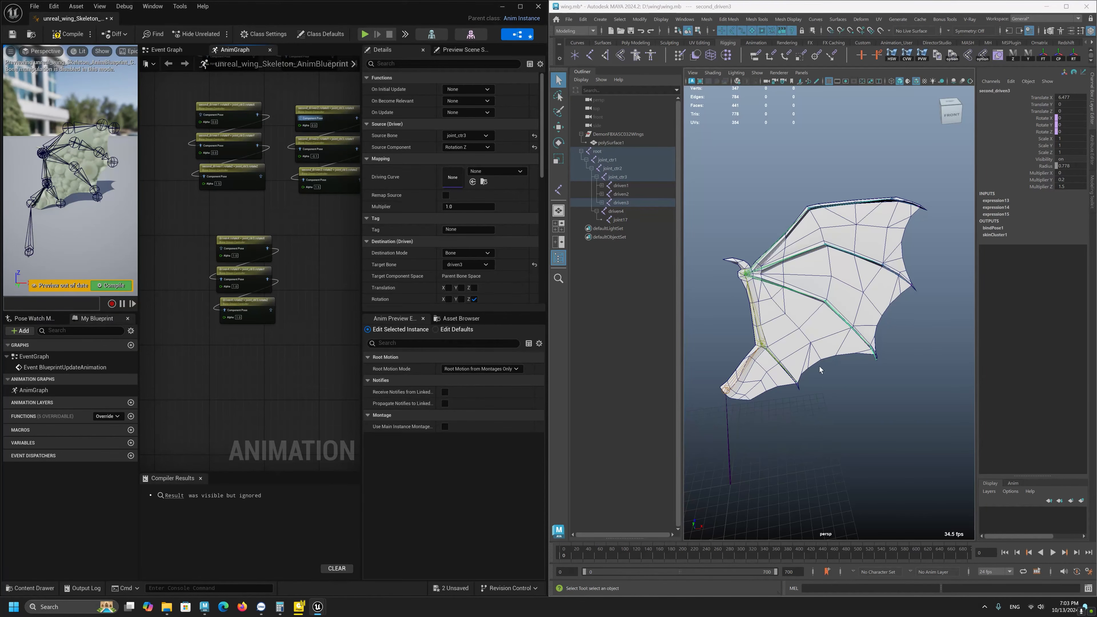
click(774, 360)
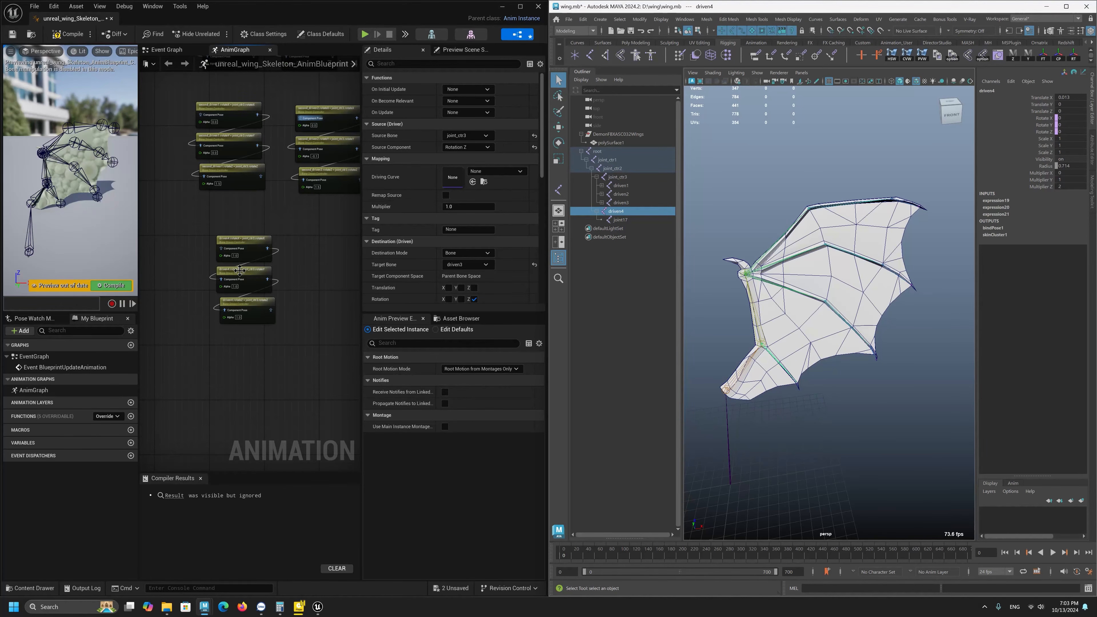
click(234, 256)
text(0)
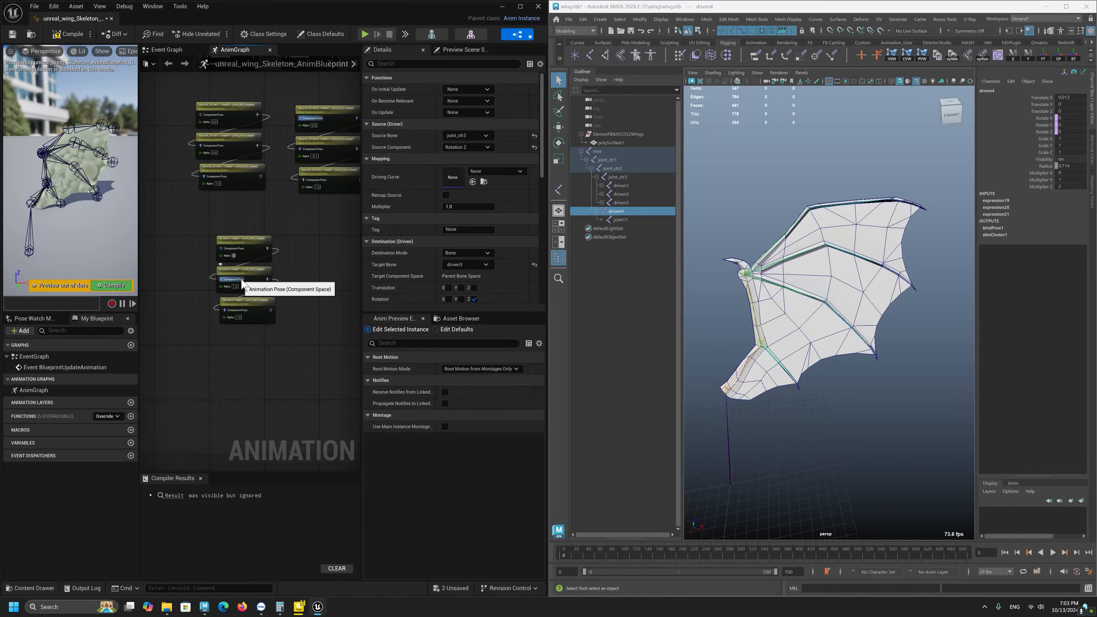
click(238, 317)
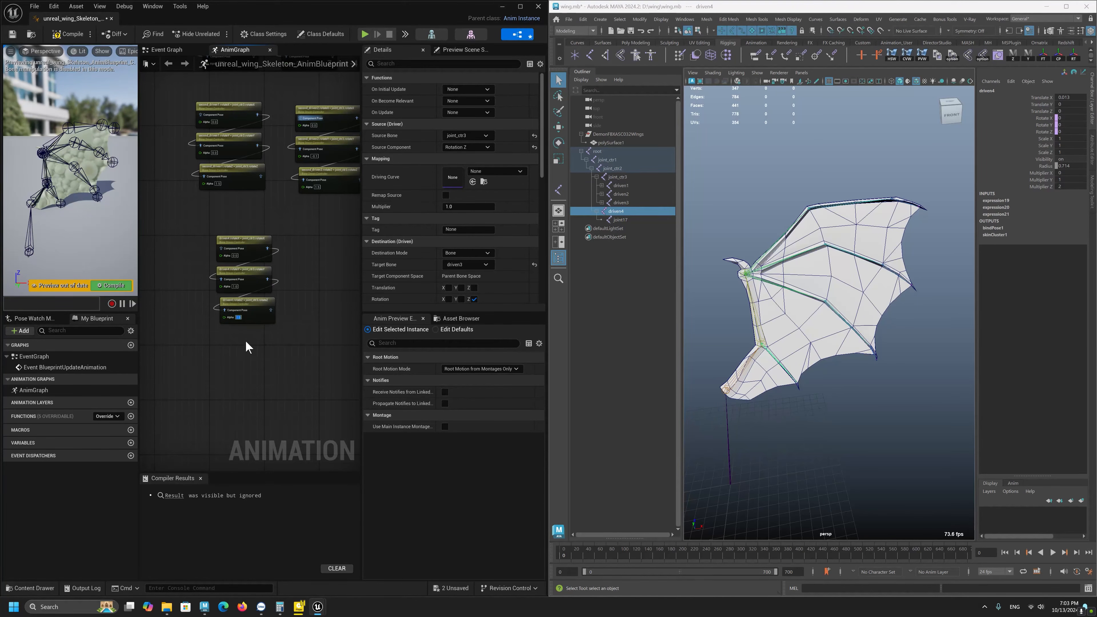
Maximize the Animation Blueprint editor and chain the driven1, driven2 and driven3 controller groups in sequence.
drag(391, 12, 454, 1)
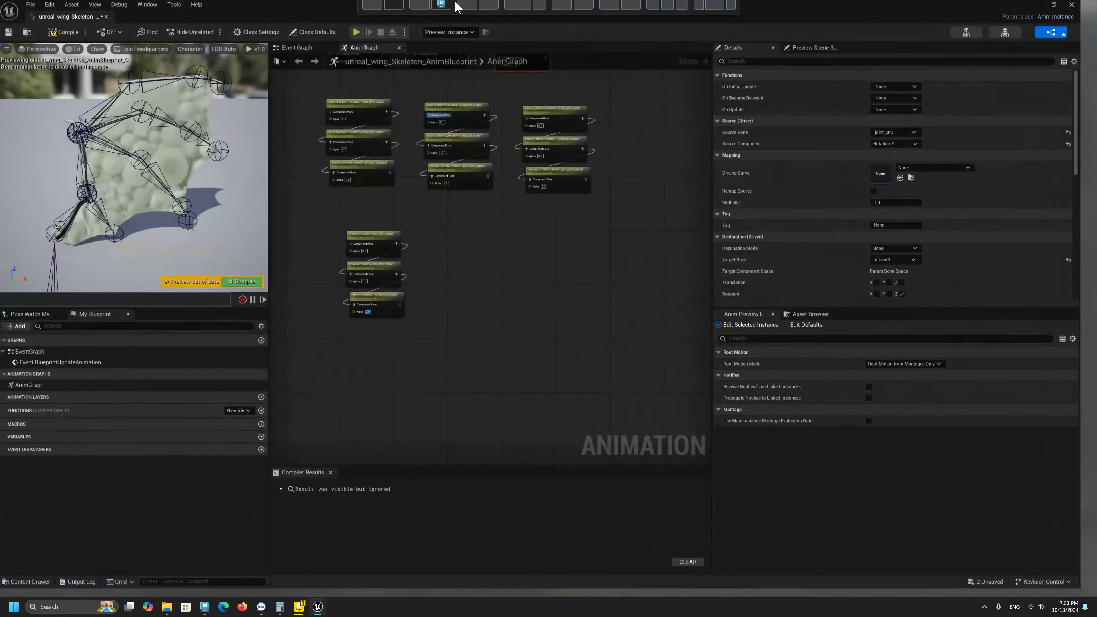
right_drag(411, 195, 609, 328)
drag(514, 128, 537, 126)
drag(586, 188, 616, 126)
right_drag(615, 184, 500, 180)
drag(552, 185, 591, 127)
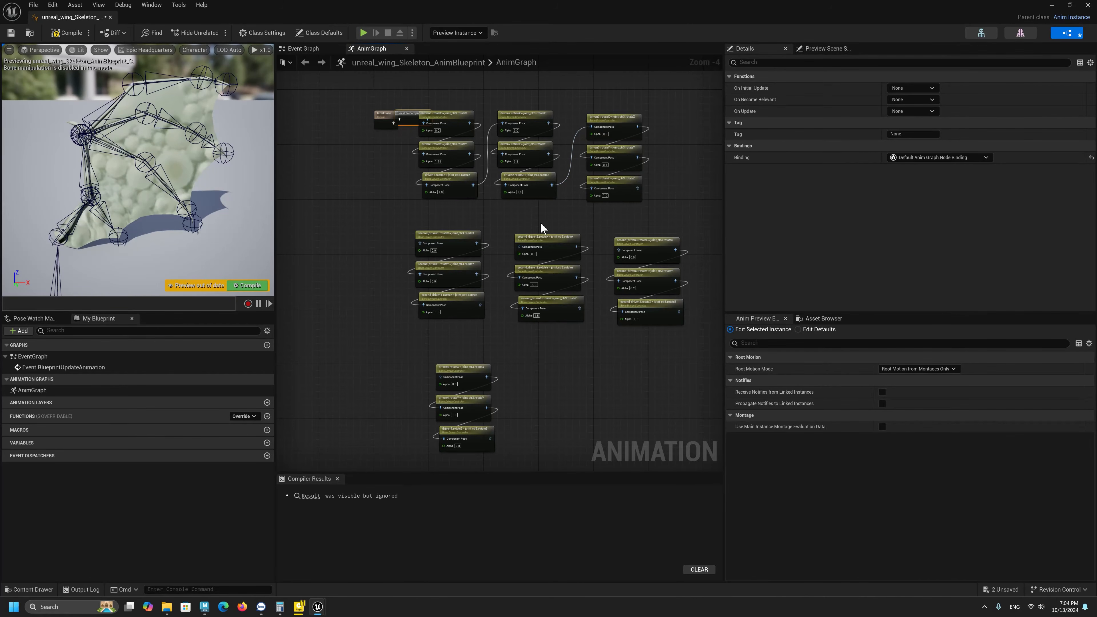
Connect the last driven3 controller to the second_driven1 group, and continue the chain through second_driven2 and second_driven3 to driven4.
drag(637, 189, 422, 243)
click(604, 221)
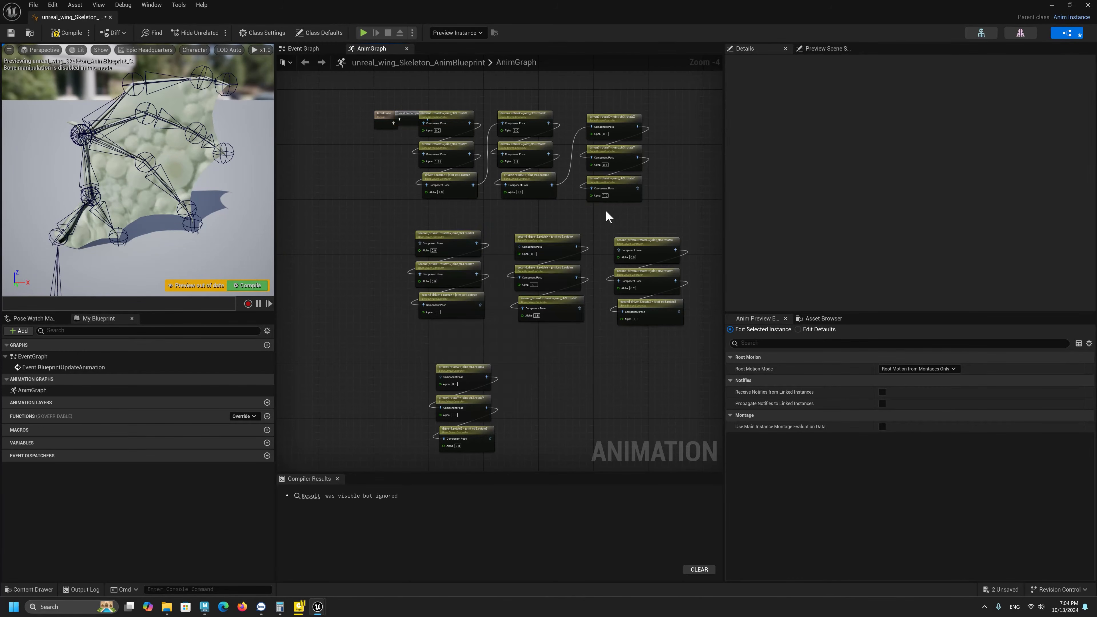
drag(638, 189, 420, 243)
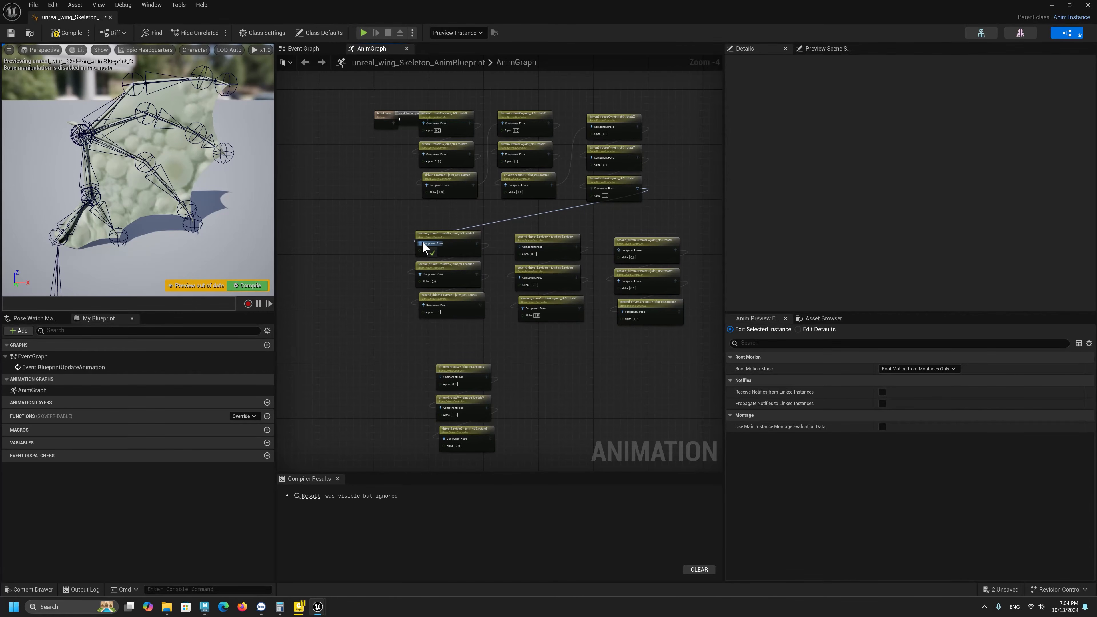
drag(480, 305, 520, 247)
drag(578, 308, 619, 250)
drag(679, 311, 440, 374)
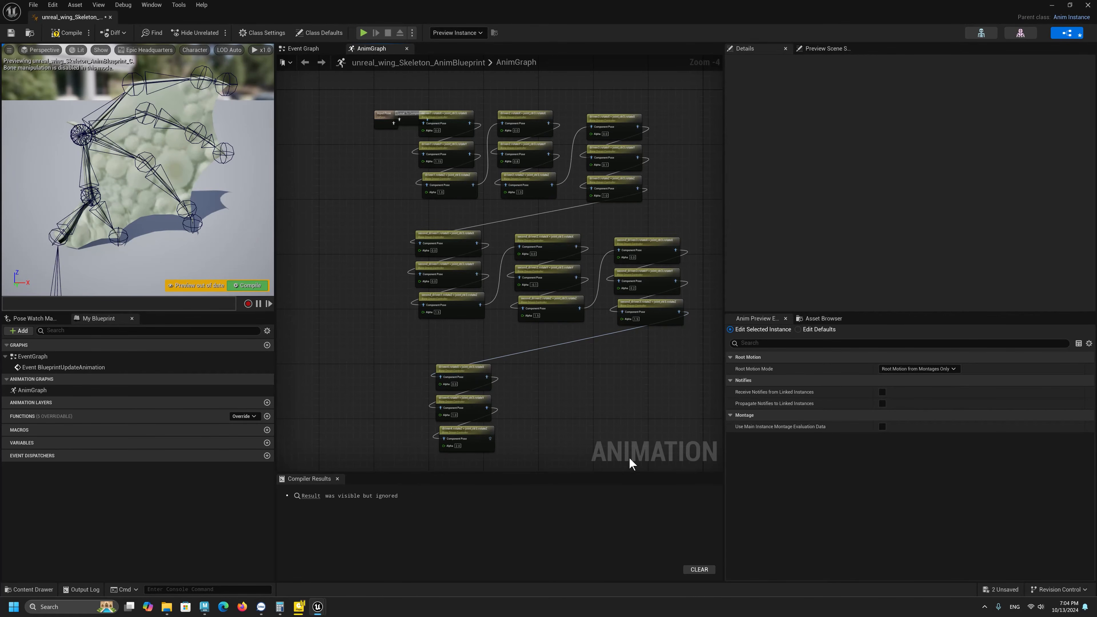
Select the three driven4 controllers and move them up beside the second_driven3 group.
right_drag(632, 465, 531, 394)
scroll(491, 397, down, 1)
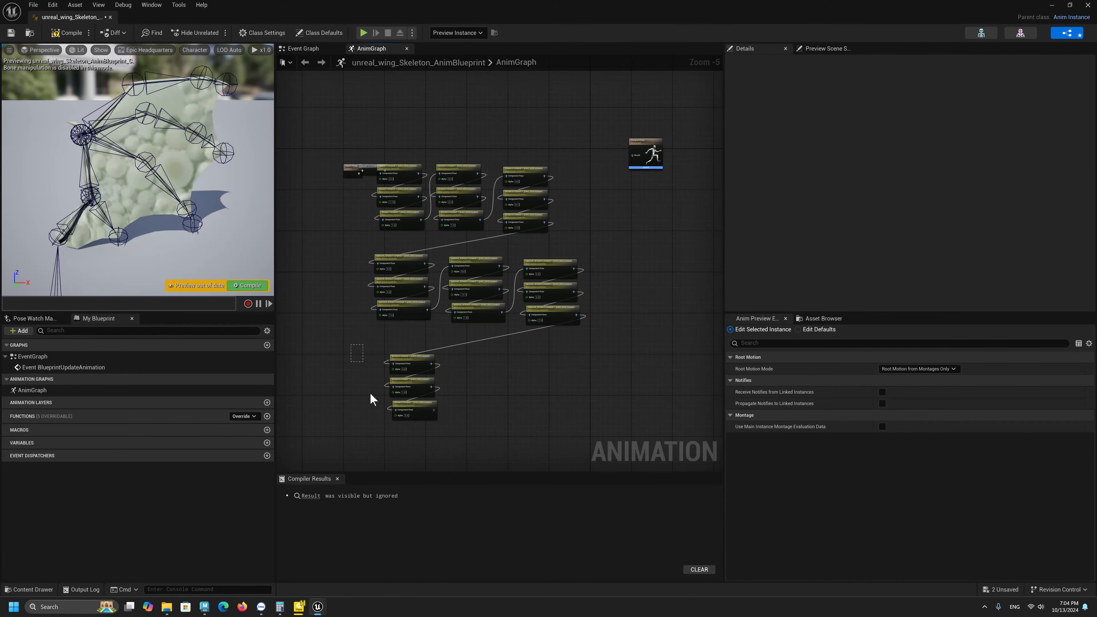
right_drag(369, 378, 369, 268)
drag(375, 237, 409, 309)
right_drag(443, 317, 387, 401)
drag(359, 347, 660, 223)
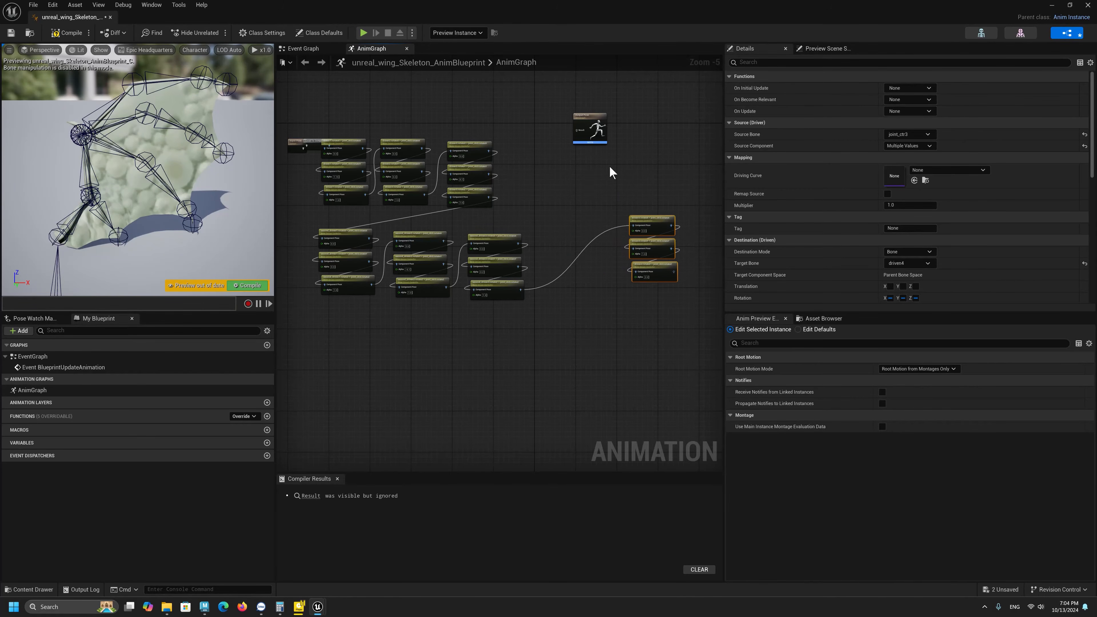
Place the Output Pose node beyond the driven4 group, connect the last driven4 controller to it, and compile the blueprint.
drag(594, 137, 704, 188)
right_drag(680, 179, 498, 175)
drag(516, 172, 557, 186)
drag(489, 276, 542, 199)
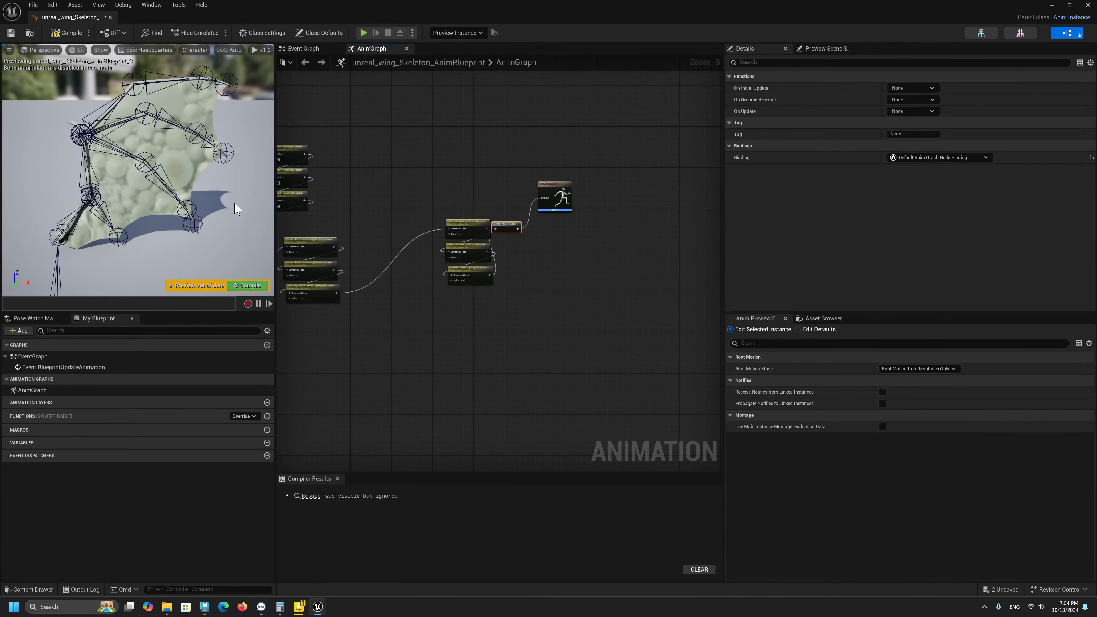
click(247, 285)
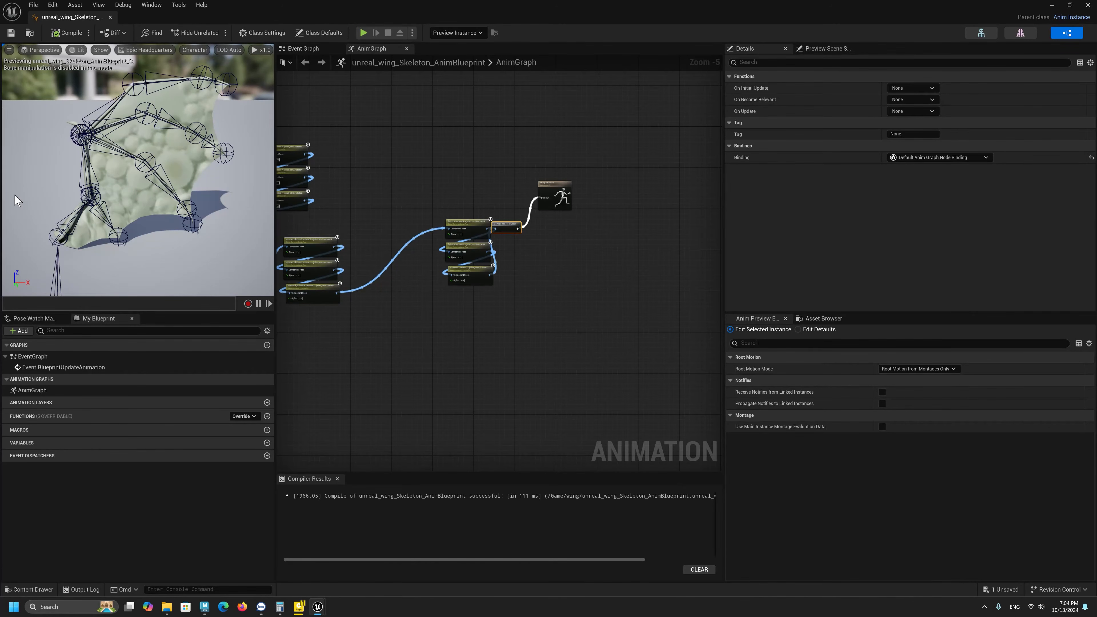
Move the Output Pose and its space-conversion node clear of the driven4 controllers.
drag(686, 174, 529, 240)
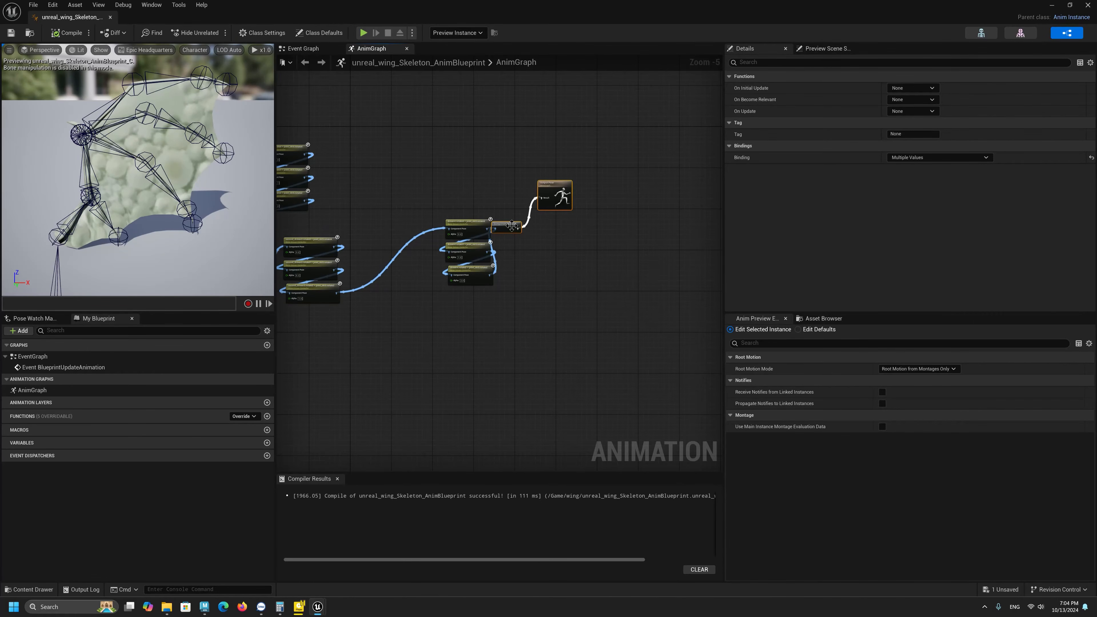
drag(519, 233, 573, 255)
click(393, 369)
scroll(393, 370, down, 3)
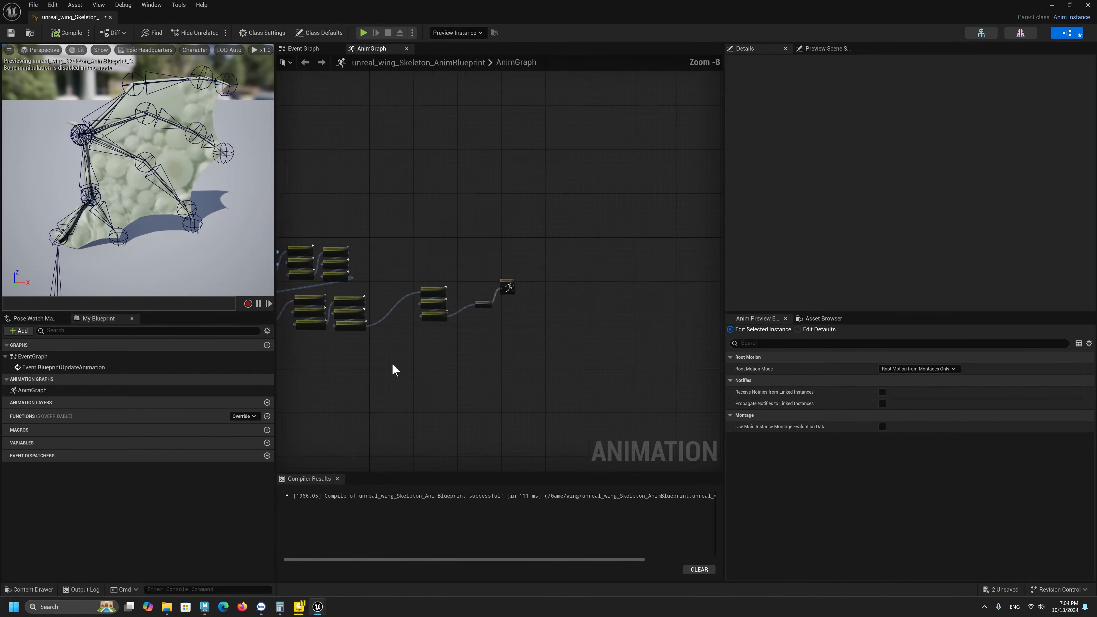
right_drag(540, 283, 745, 235)
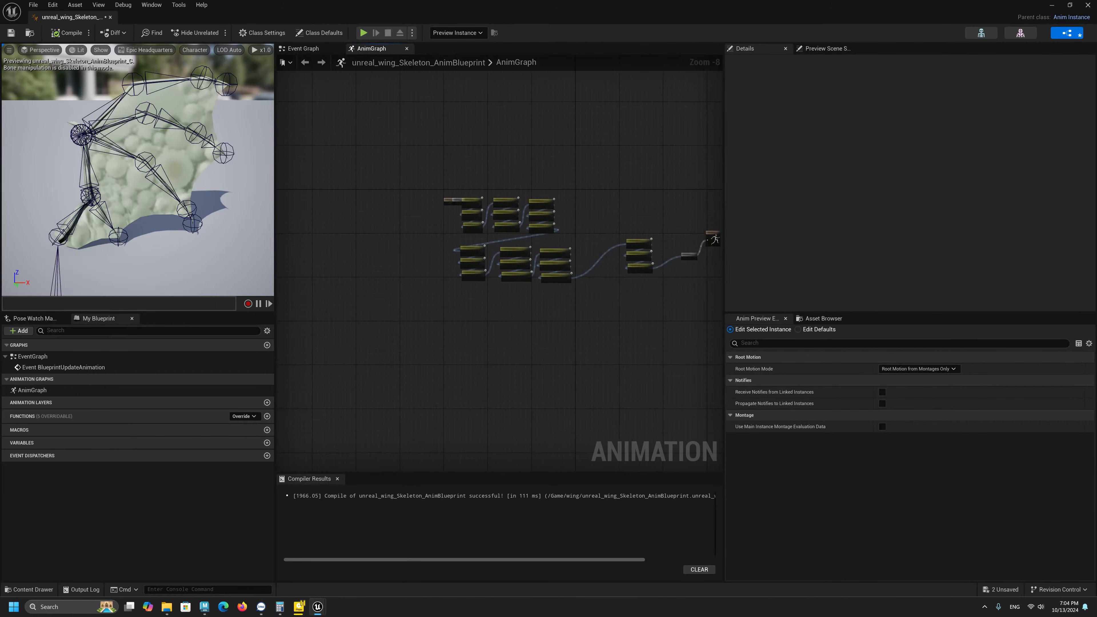
Close the Animation Blueprint editor, maximize the main editor window and save the unreal_wing_Skeleton_AnimBlueprint asset.
click(1047, 9)
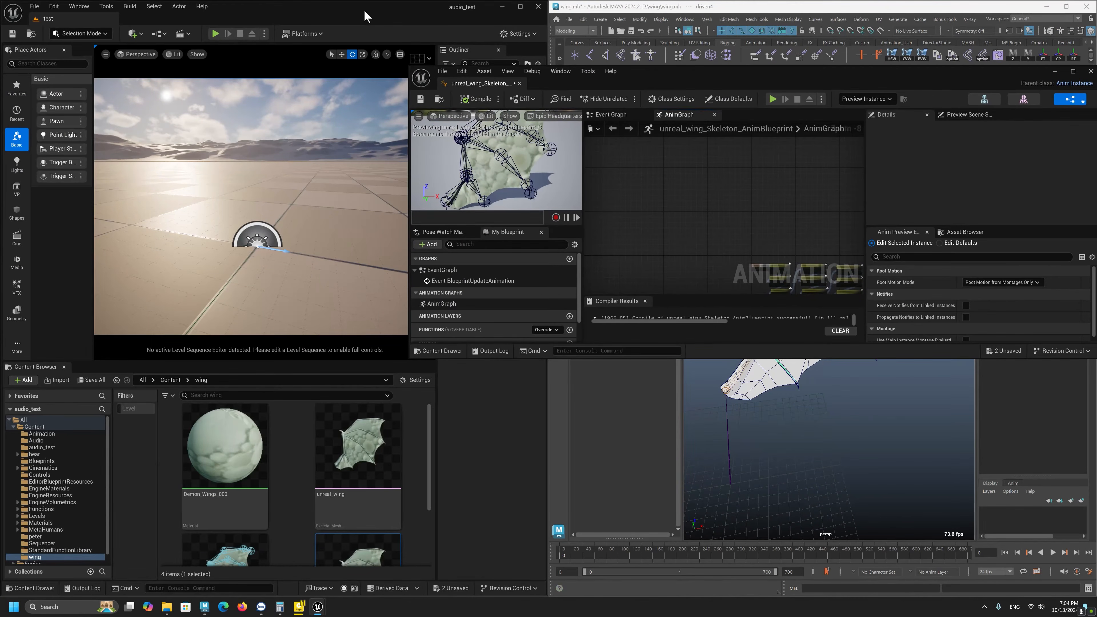
drag(365, 12, 422, 1)
drag(997, 76, 851, 89)
click(945, 83)
click(562, 484)
click(427, 454)
key(ctrl+s)
click(419, 517)
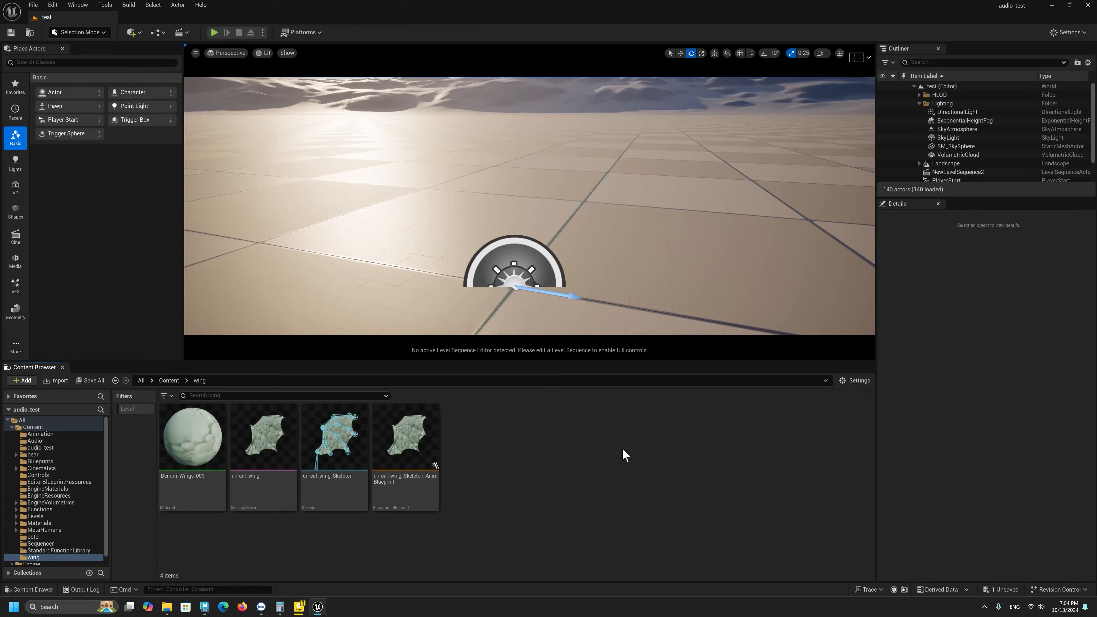
Create a Control Rig from the unreal_wing skeletal mesh and open it in a maximized editor window.
mouse_move(172, 605)
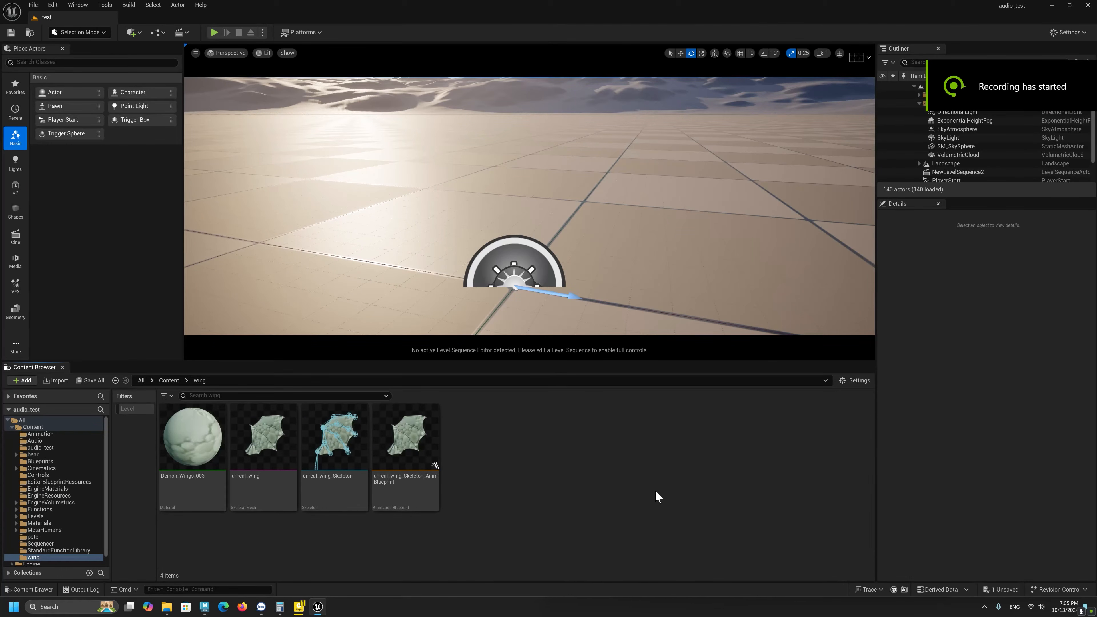
click(275, 451)
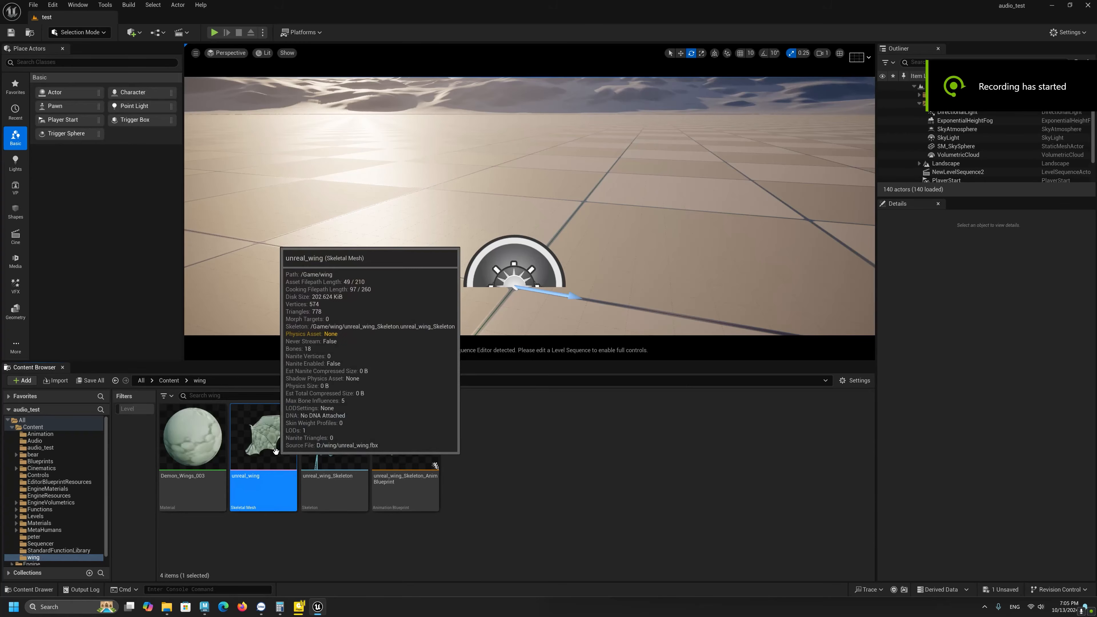
right_click(275, 452)
mouse_move(345, 139)
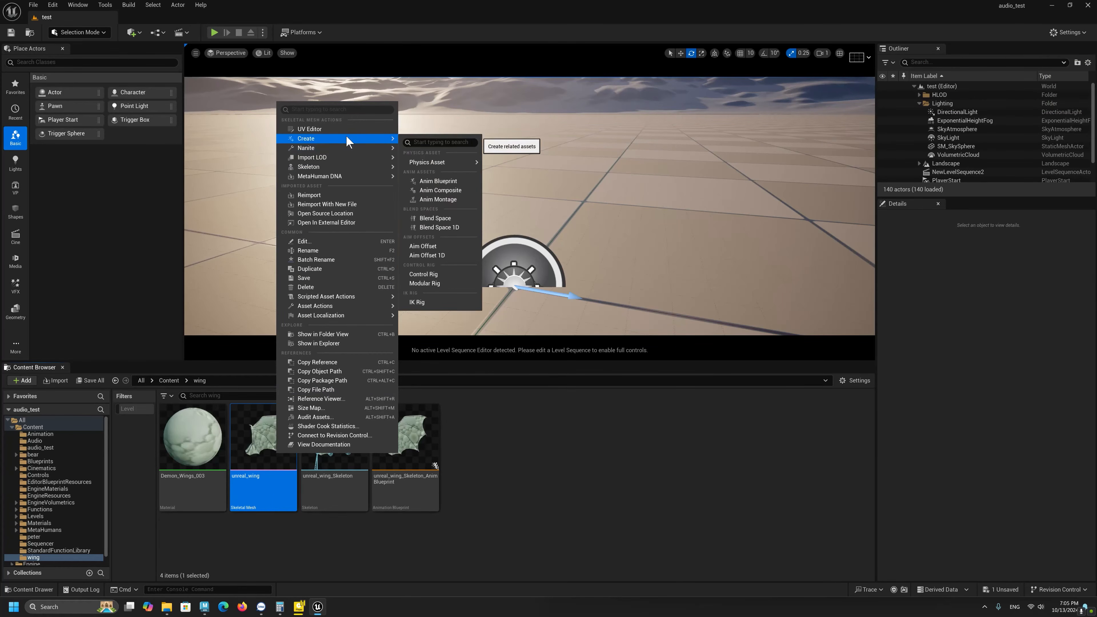
click(460, 275)
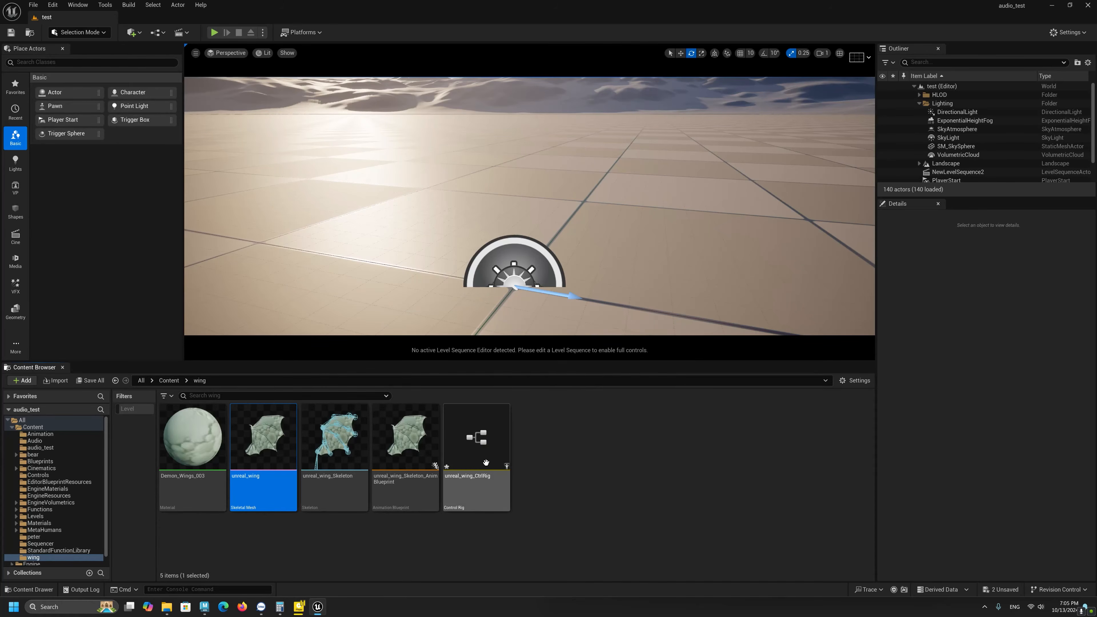
double_click(480, 458)
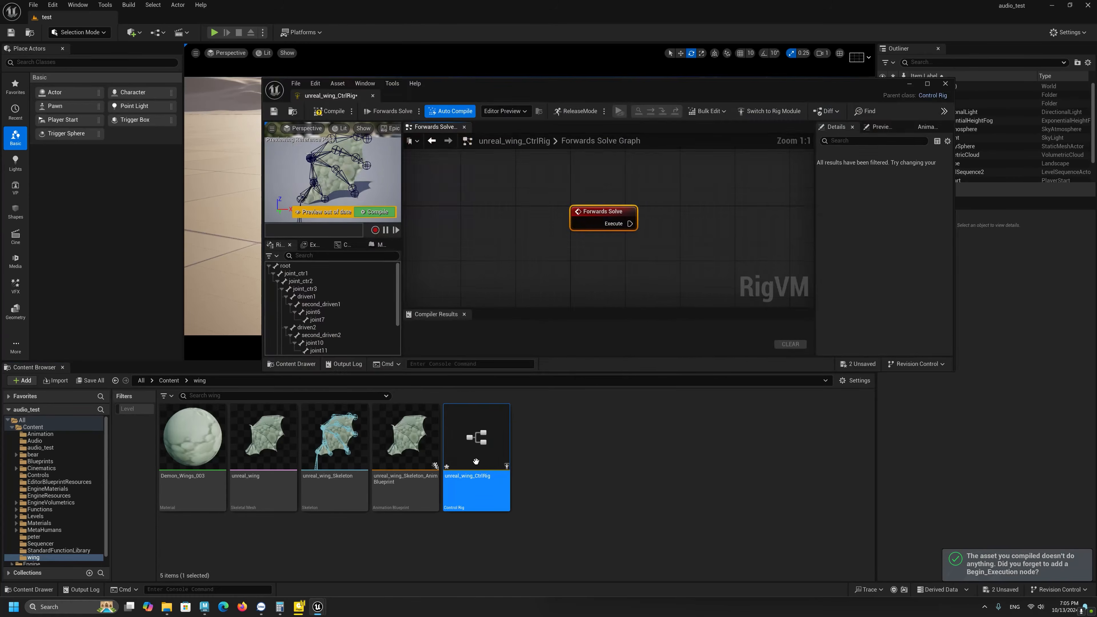
double_click(679, 82)
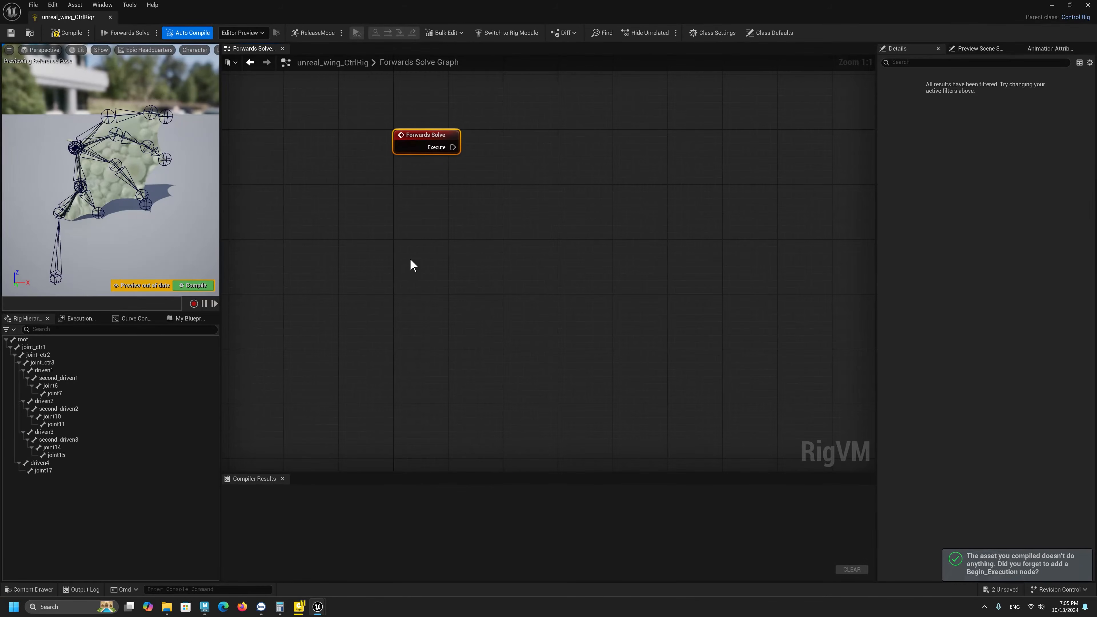
Inspect the joint_ctr1, driven1 and joint_ctr3 bones in the rig hierarchy and preview.
click(42, 348)
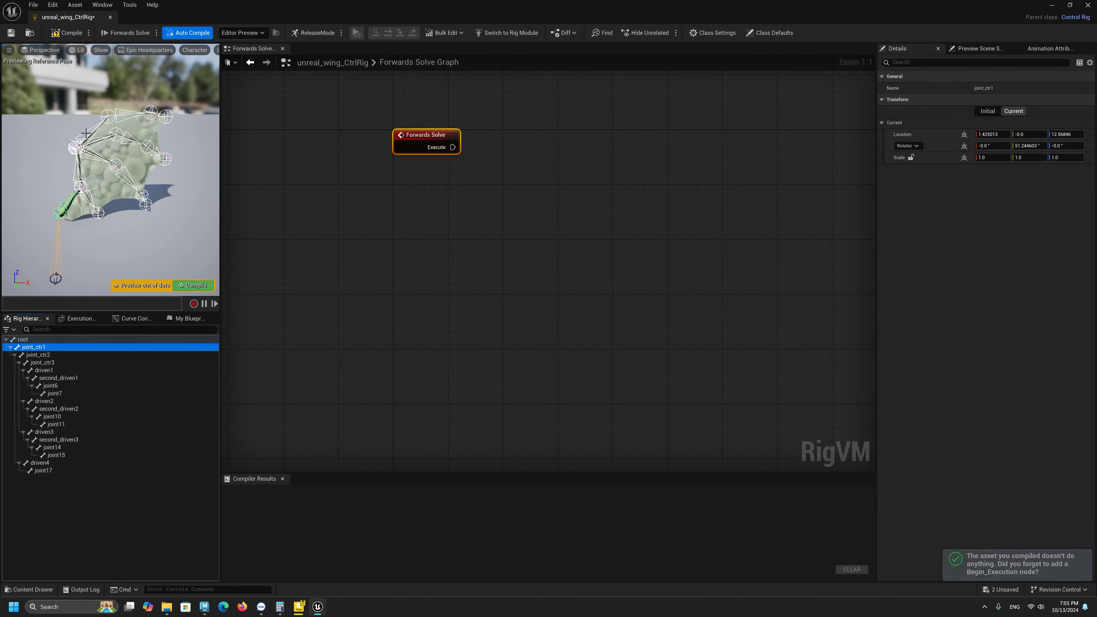
click(48, 370)
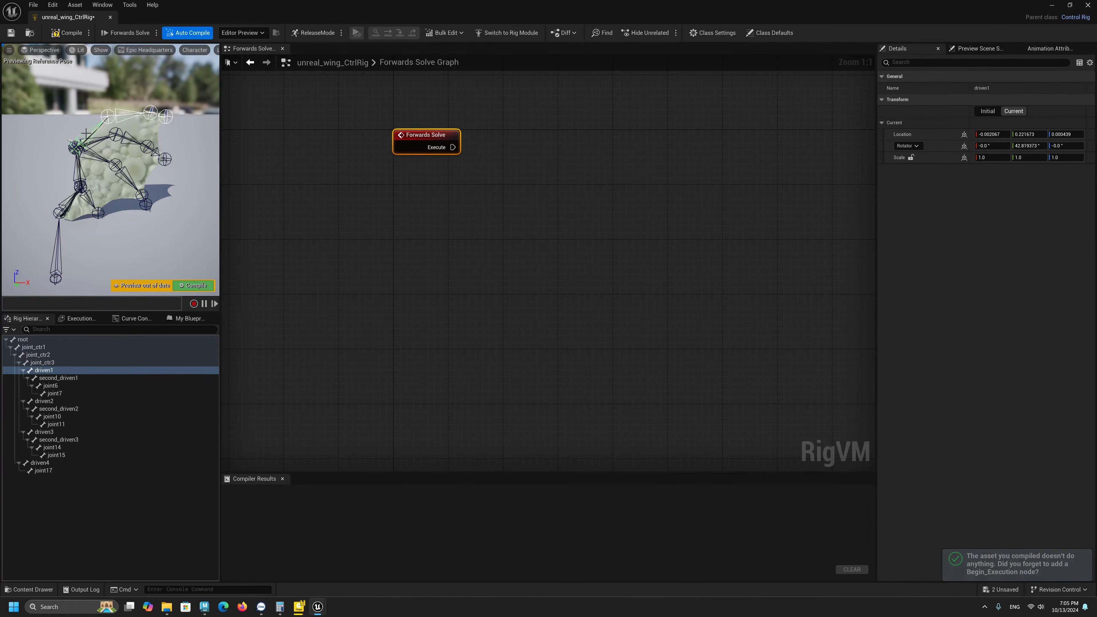
click(47, 364)
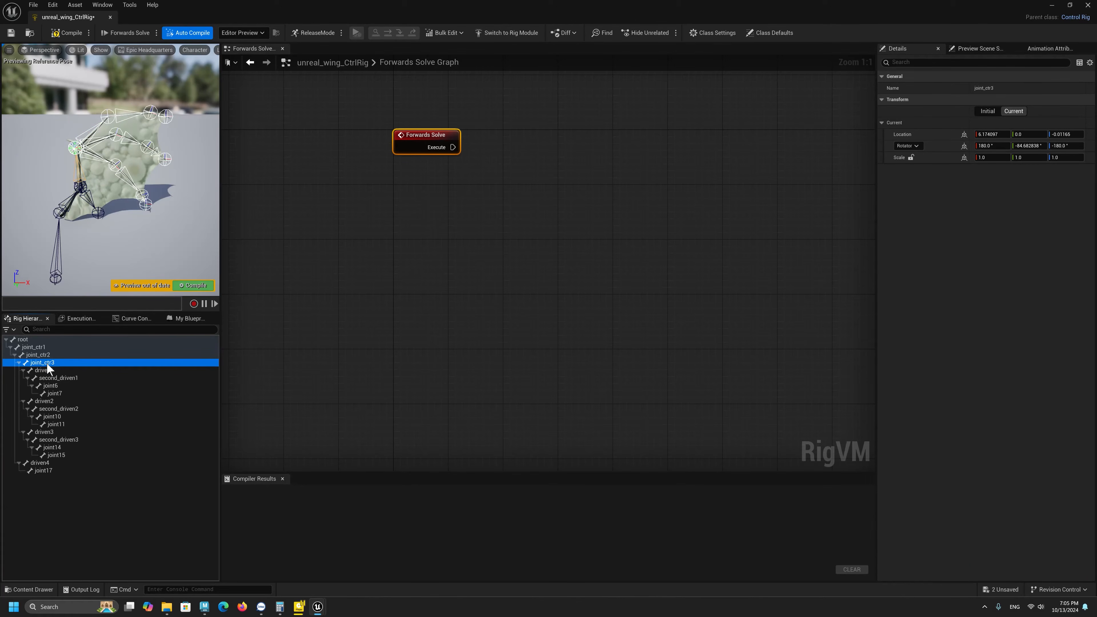
Create a new control from the joint_ctr3 bone in the rig hierarchy.
right_click(47, 365)
mouse_move(125, 123)
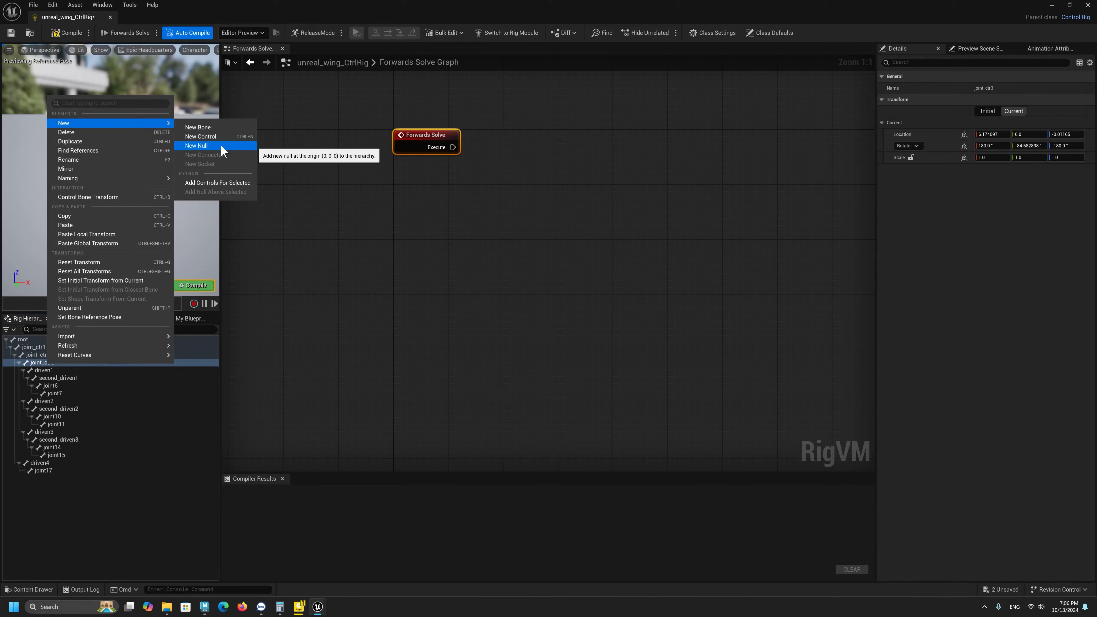
click(214, 136)
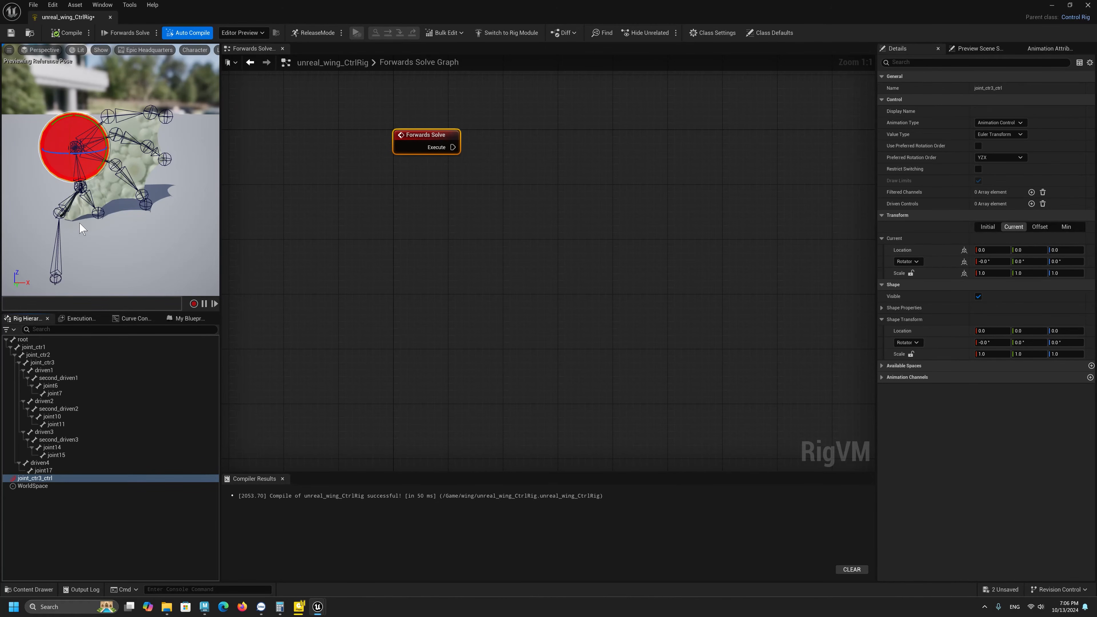
Create a new control from the joint_ctr2 bone.
click(79, 208)
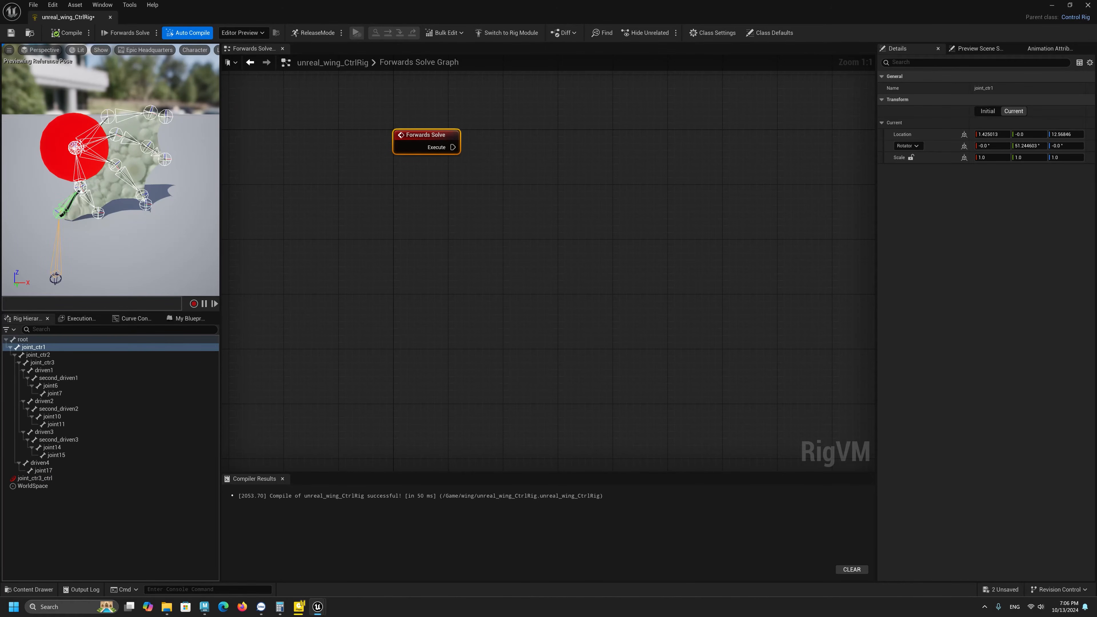
click(62, 160)
click(49, 400)
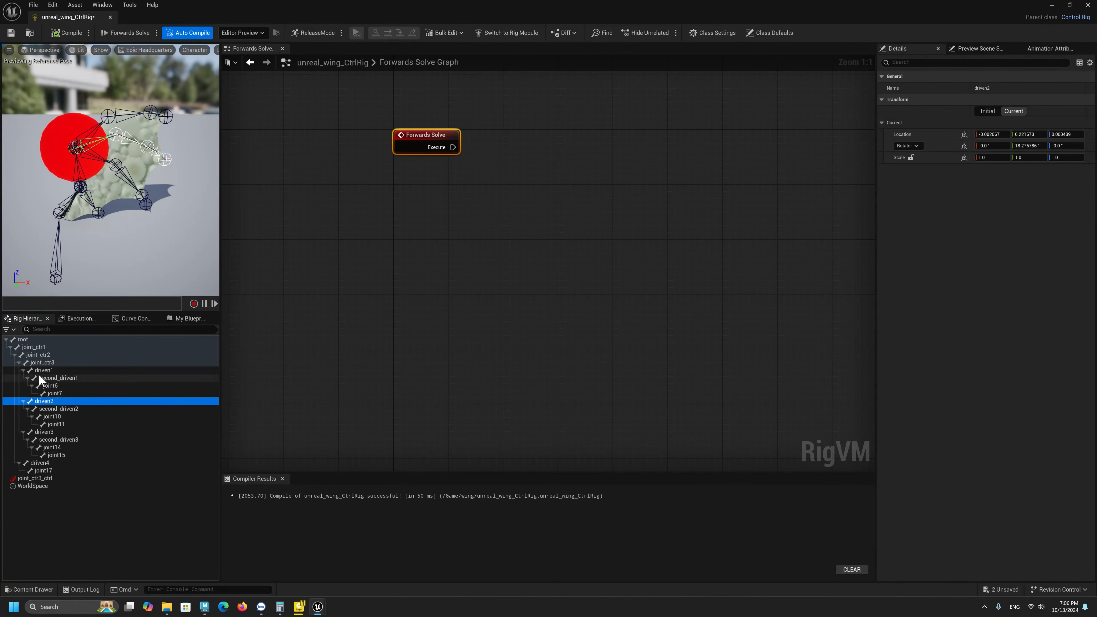
click(38, 355)
right_click(39, 354)
mouse_move(134, 114)
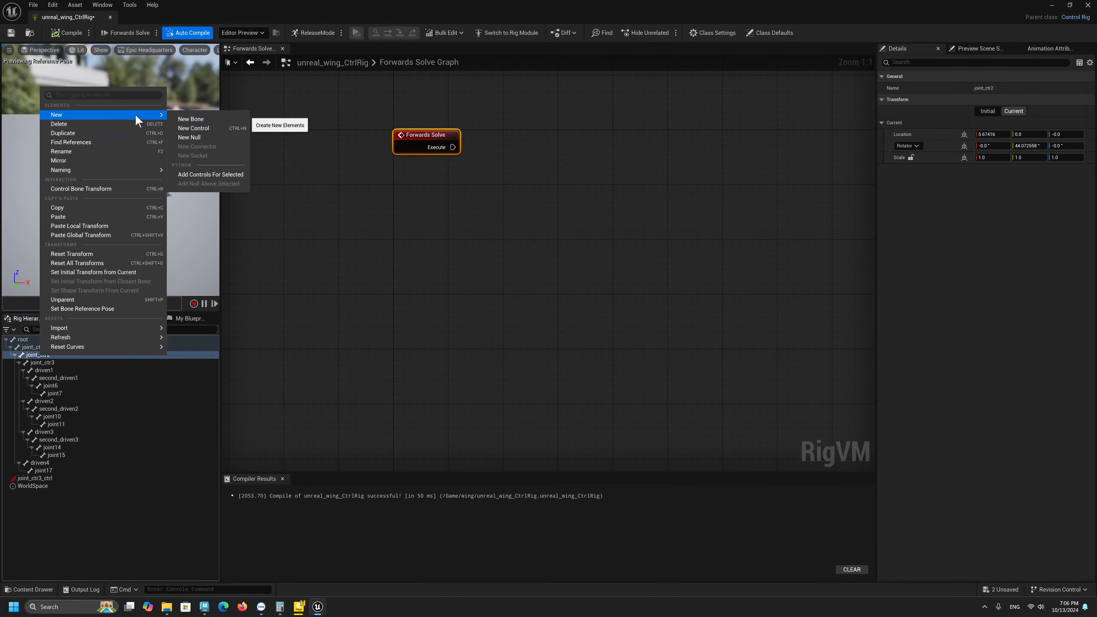
click(207, 129)
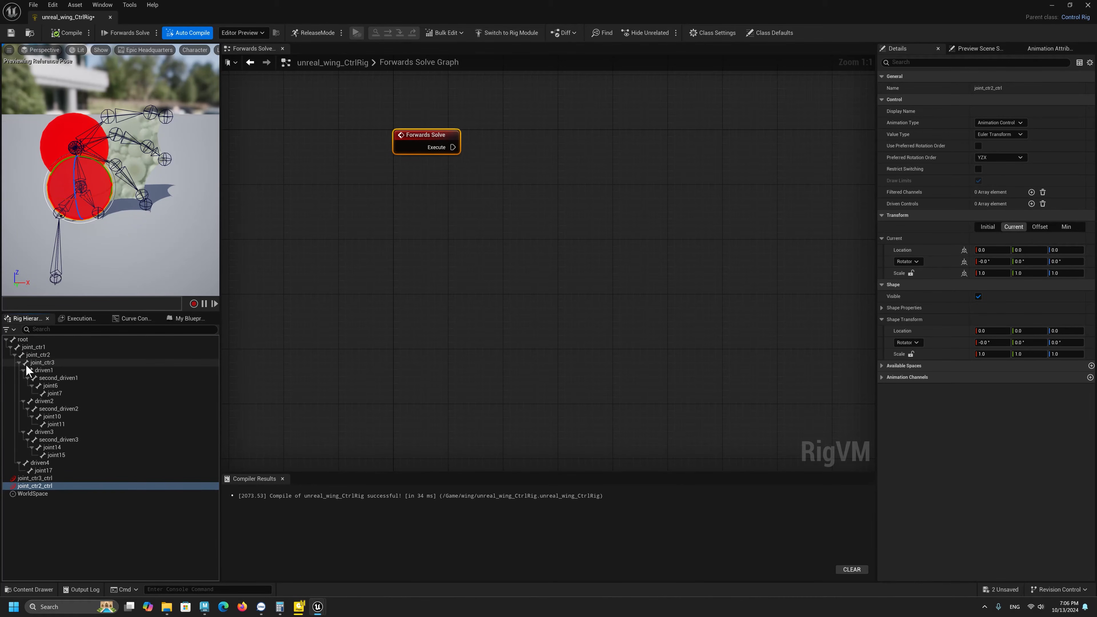
Create new controls from the joint_ctr1 bone and the root bone.
click(36, 348)
right_click(36, 350)
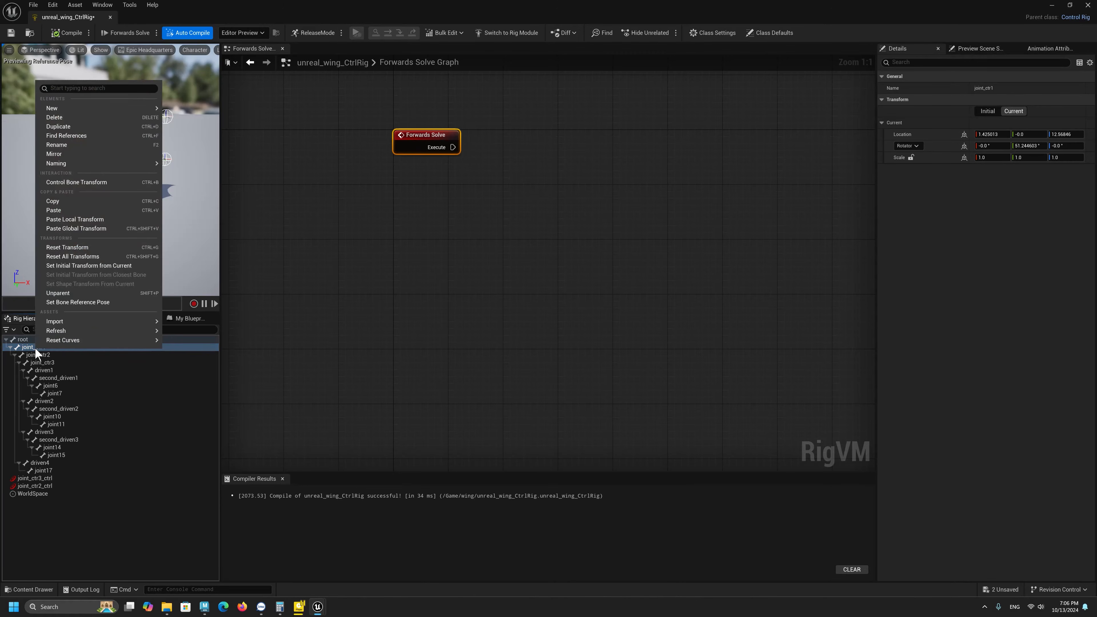
mouse_move(138, 107)
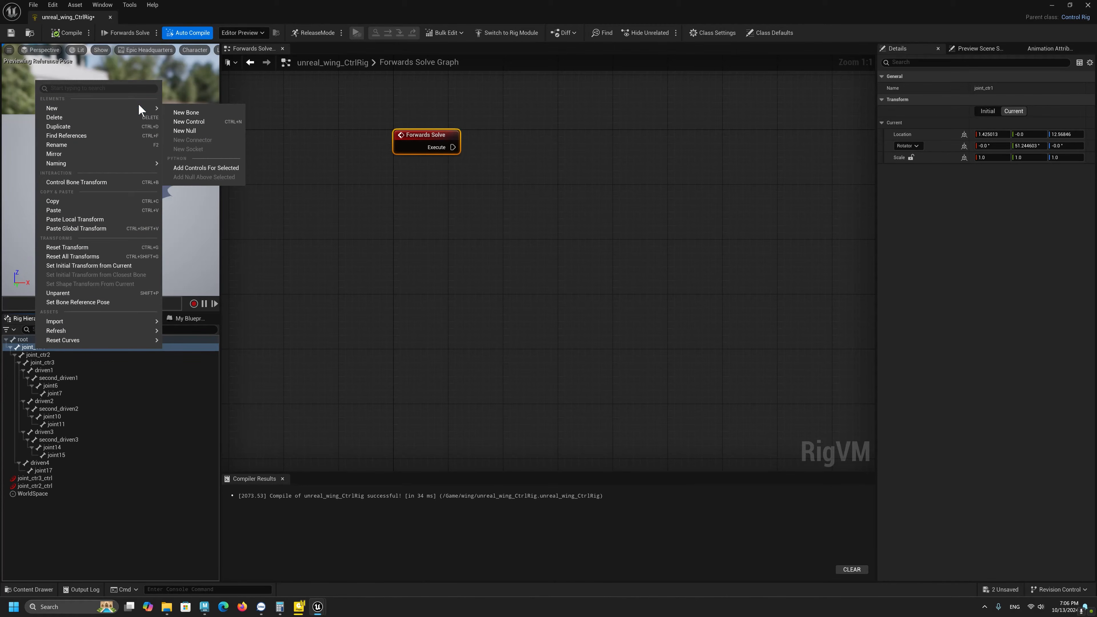
click(212, 122)
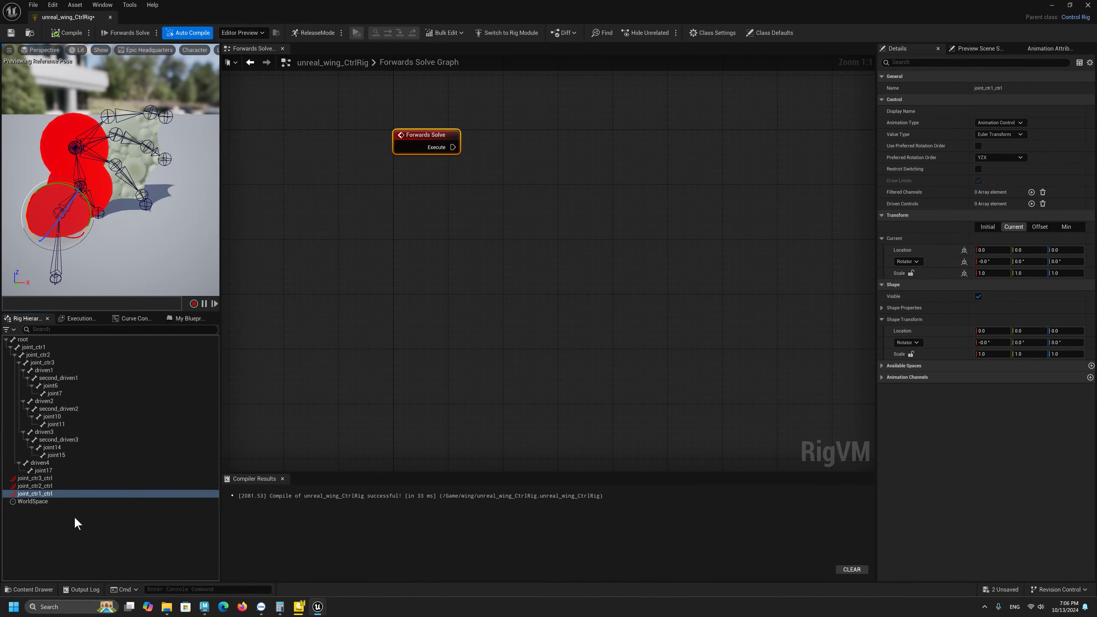
click(26, 337)
right_click(27, 337)
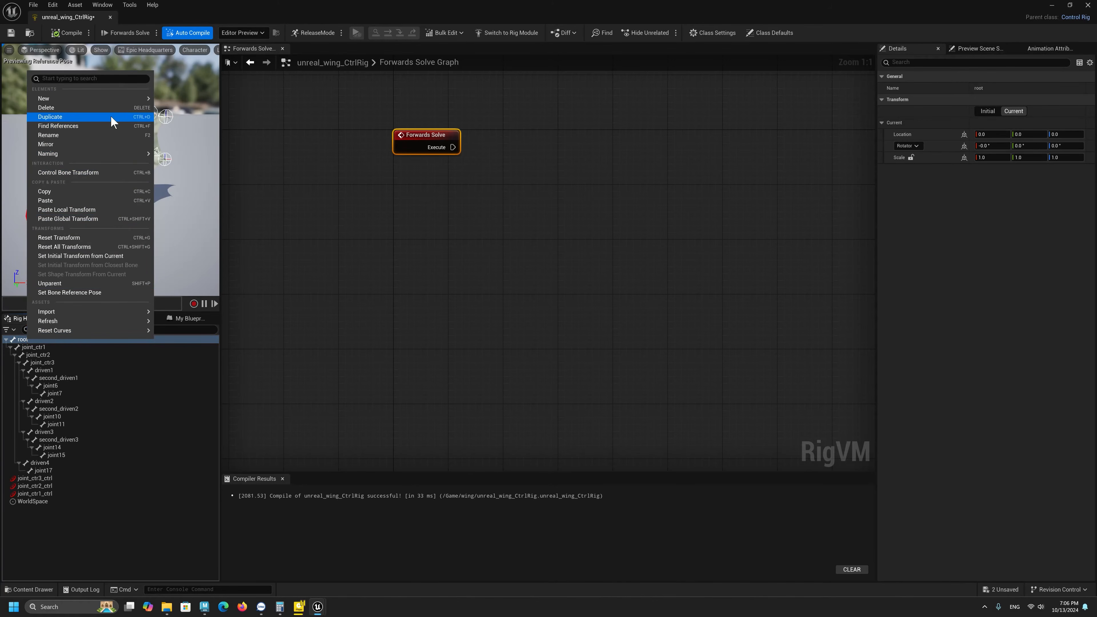
mouse_move(130, 98)
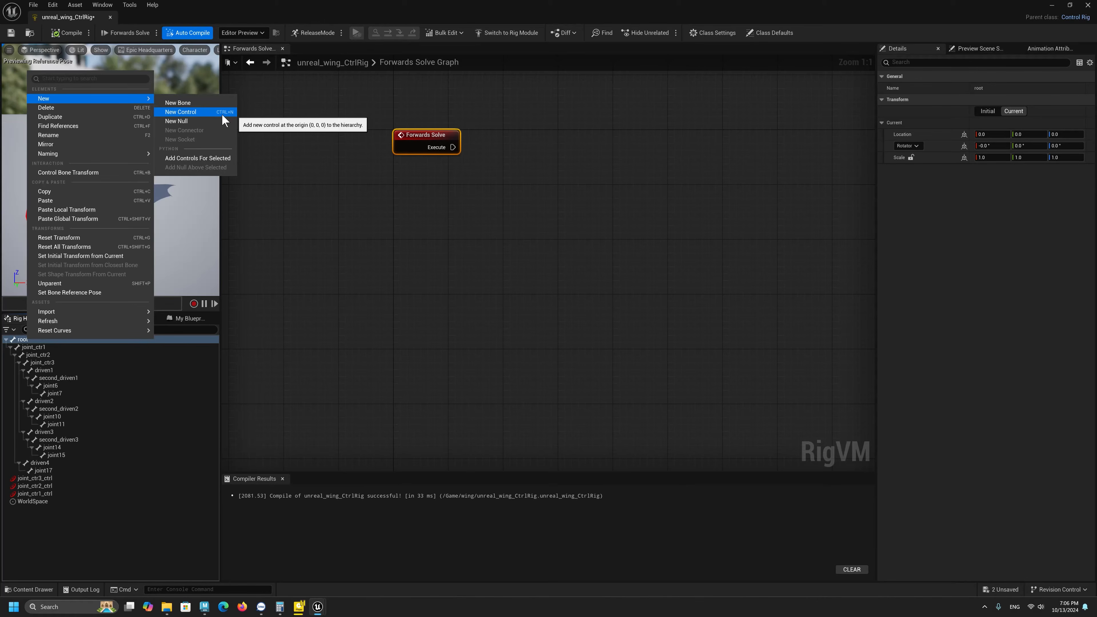
click(207, 114)
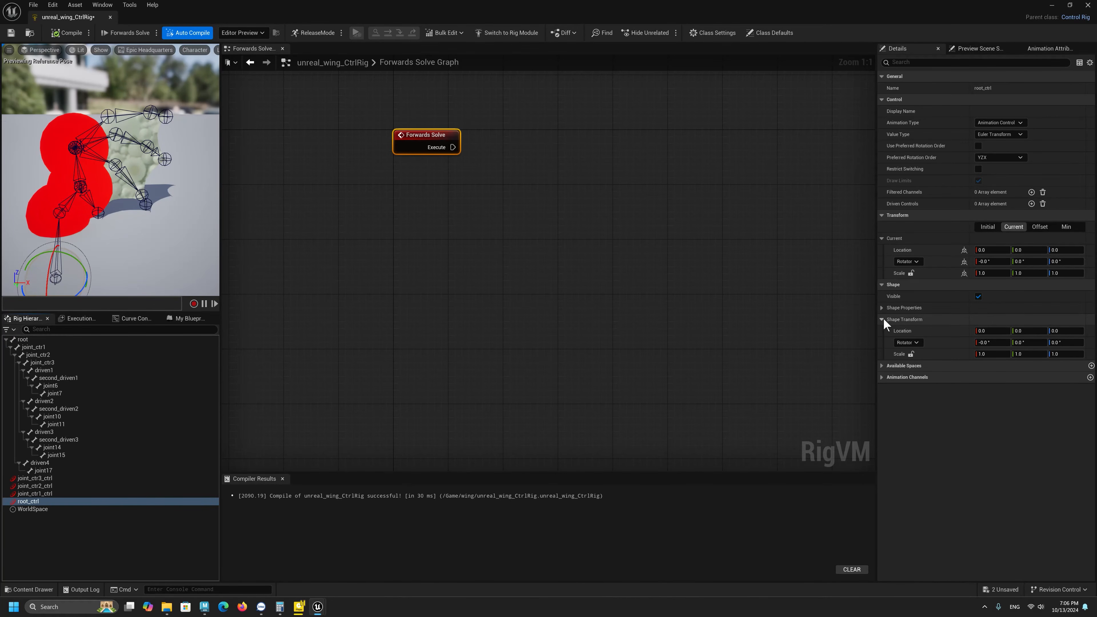
Change the shape of root_ctrl to Circle_Thin, keeping its rotation at zero.
click(882, 308)
click(989, 319)
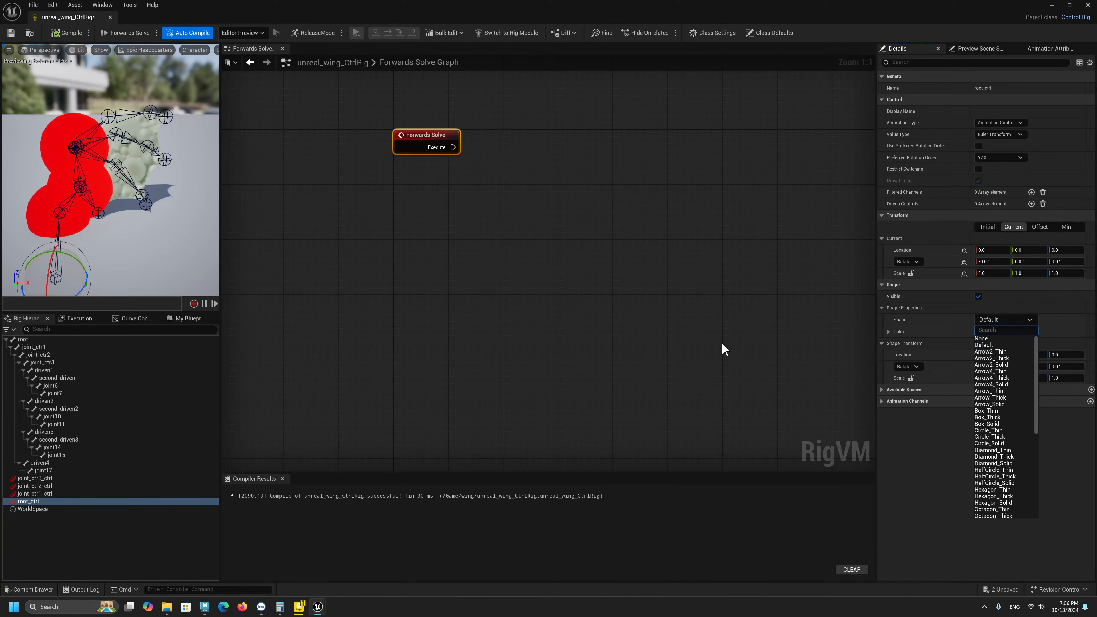
scroll(125, 239, down, 4)
scroll(123, 241, up, 5)
alt+drag(124, 232, 168, 180)
click(1010, 323)
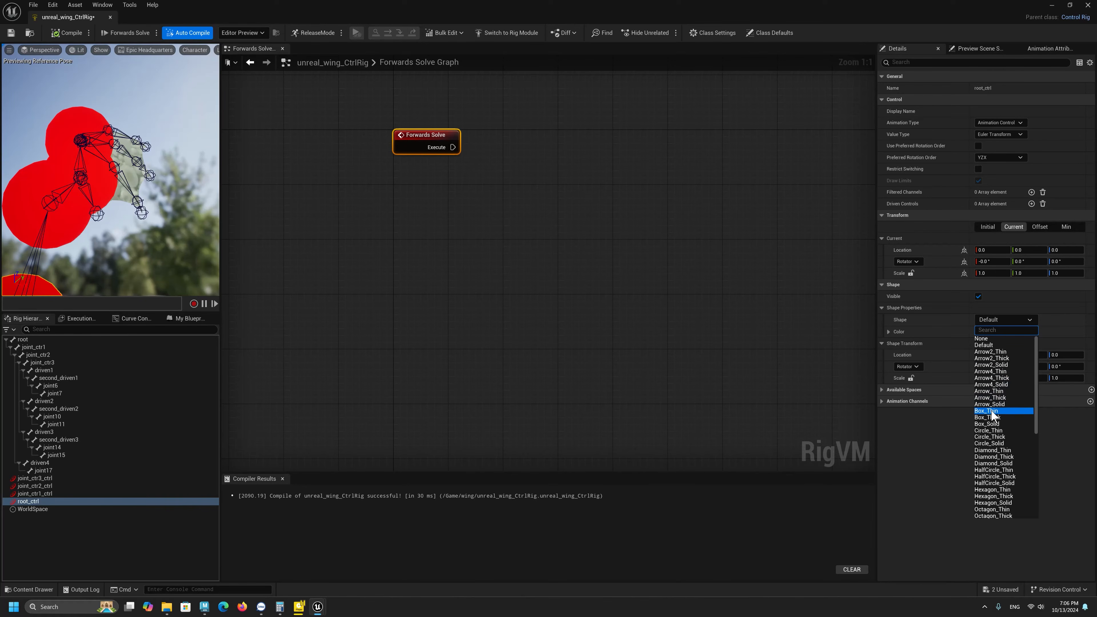
click(989, 430)
scroll(134, 215, up, 6)
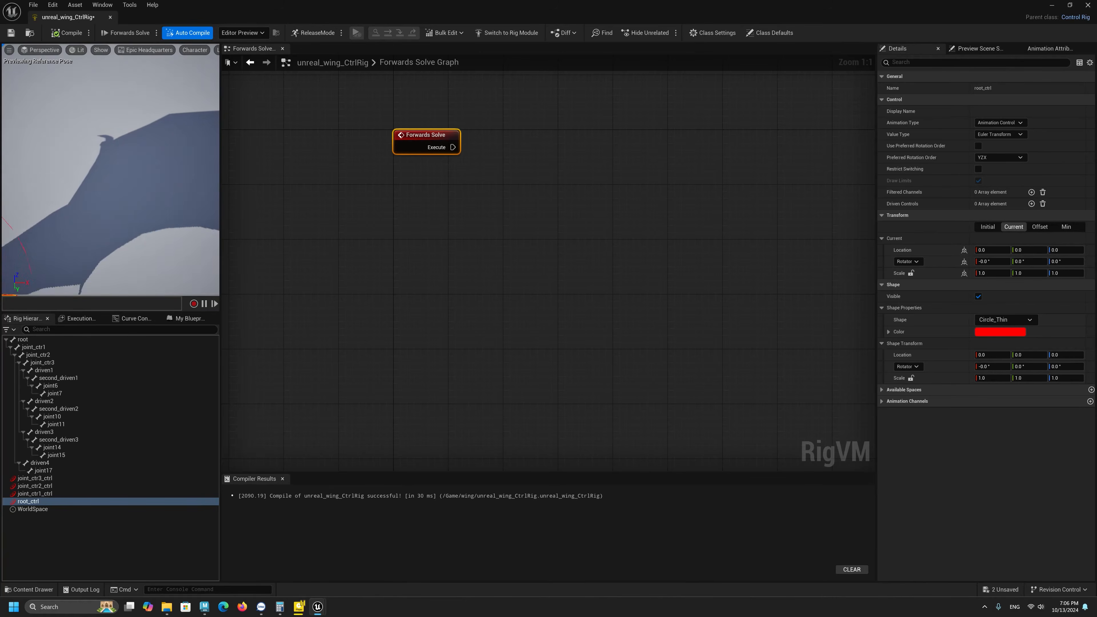
key(f)
mouse_move(112, 194)
alt+mouse_down()
mouse_move(47, 209)
mouse_move(87, 209)
mouse_move(90, 187)
mouse_move(117, 175)
alt+mouse_up()
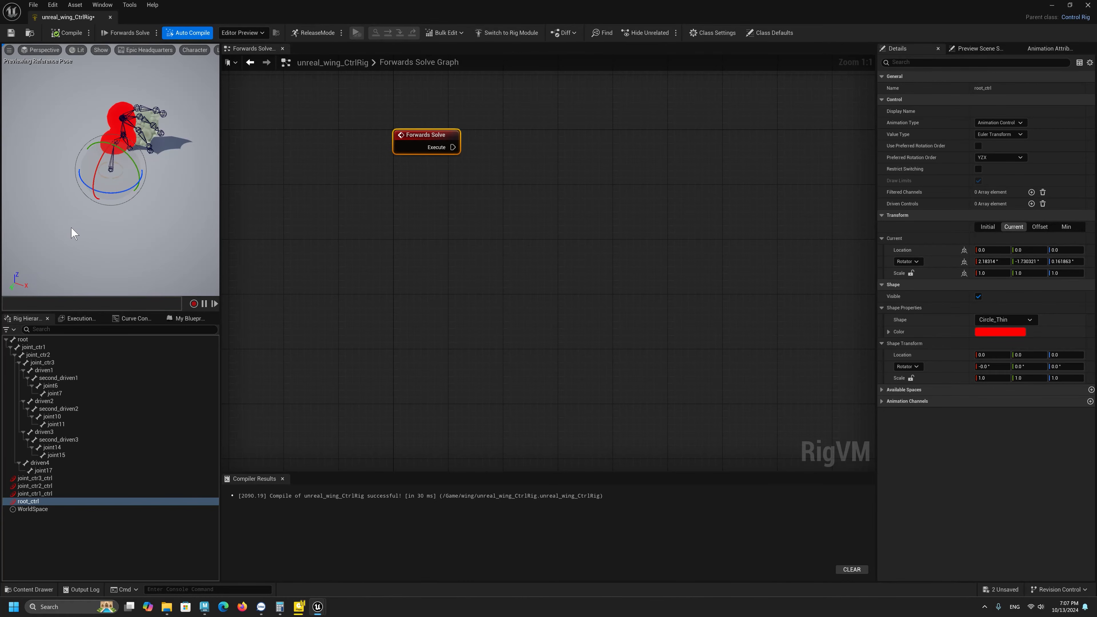
key(ctrl+z)
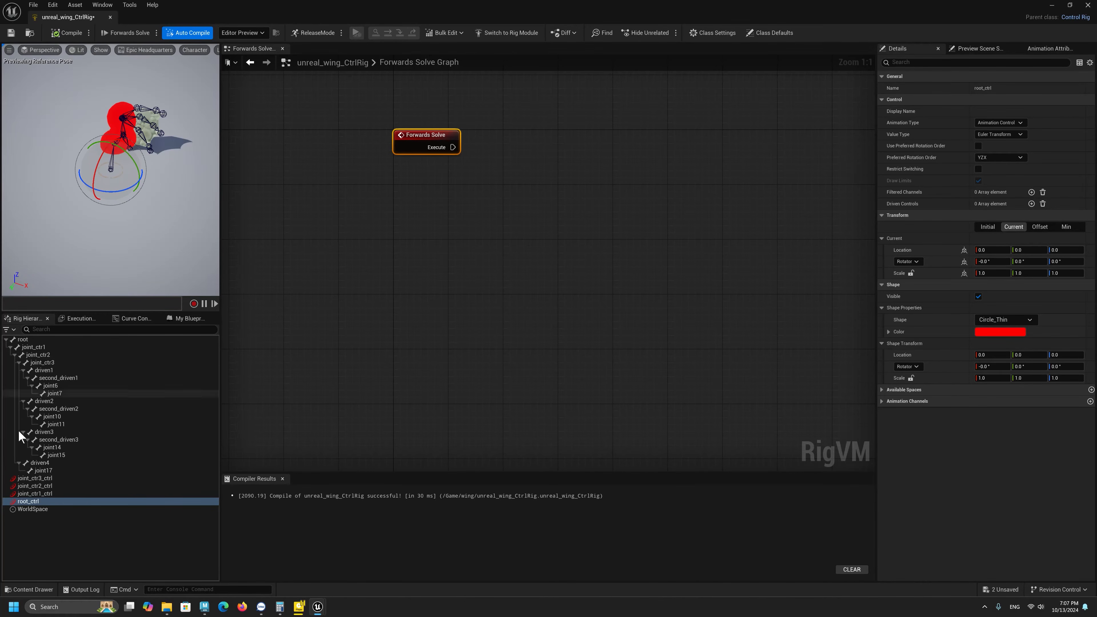
Set the shape scale of the joint_ctr1, joint_ctr2 and joint_ctr3 controls uniformly to 0.3.
click(33, 500)
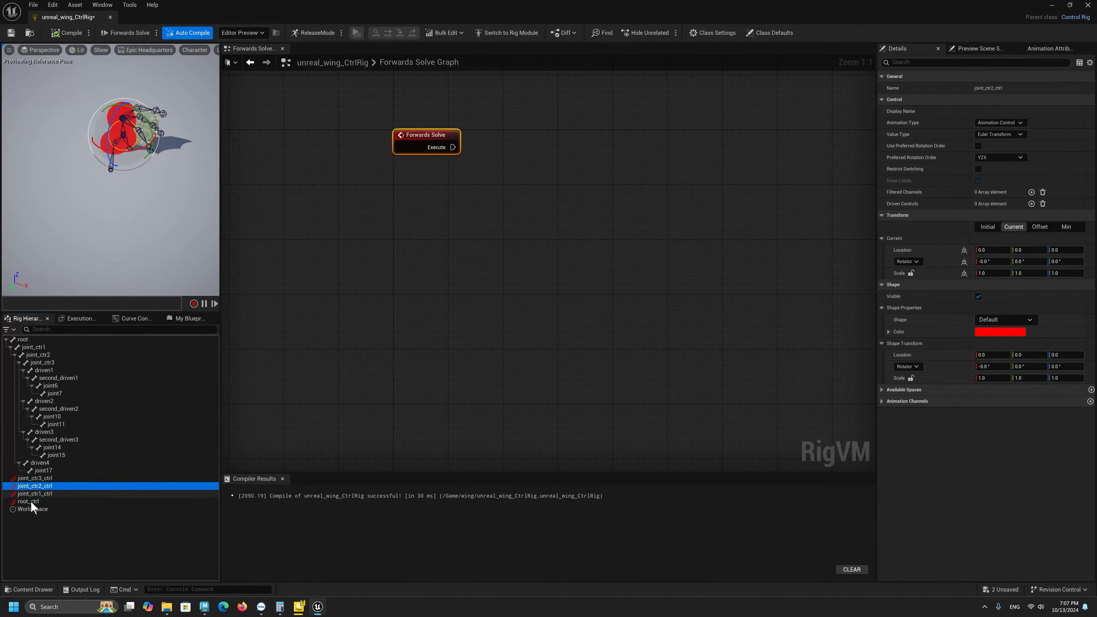
click(35, 493)
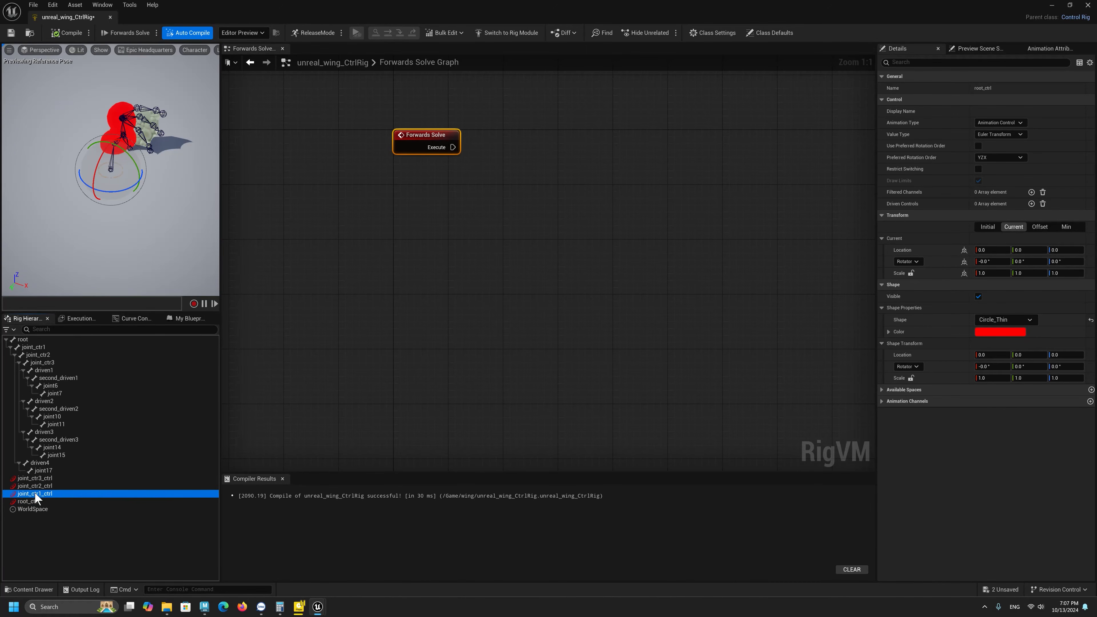
shift+click(34, 479)
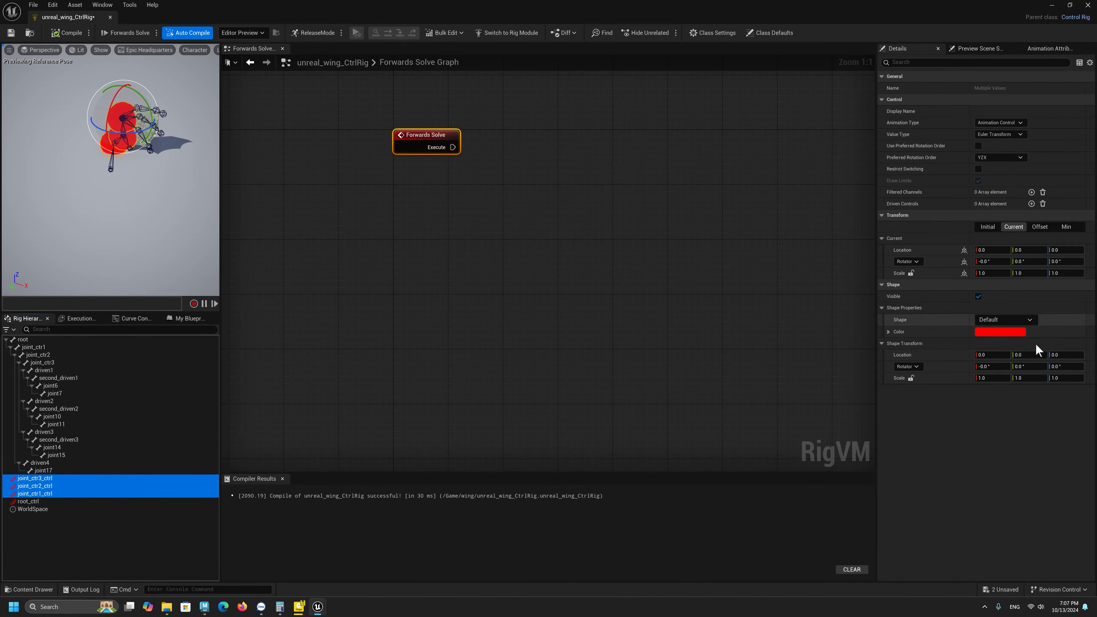
click(910, 379)
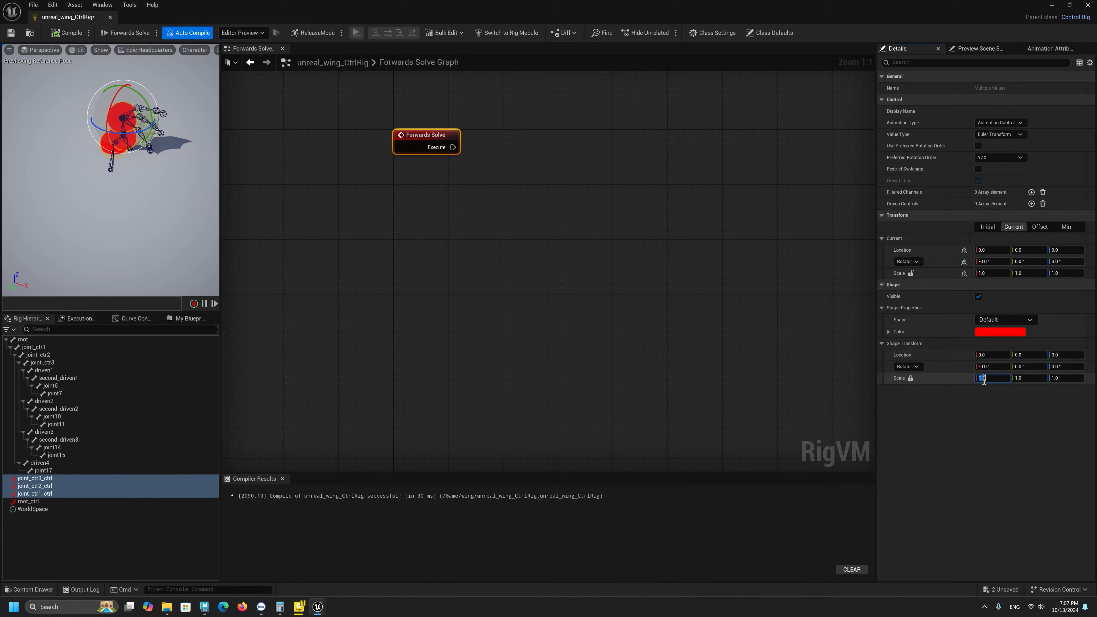
text(0.3)
key(Return)
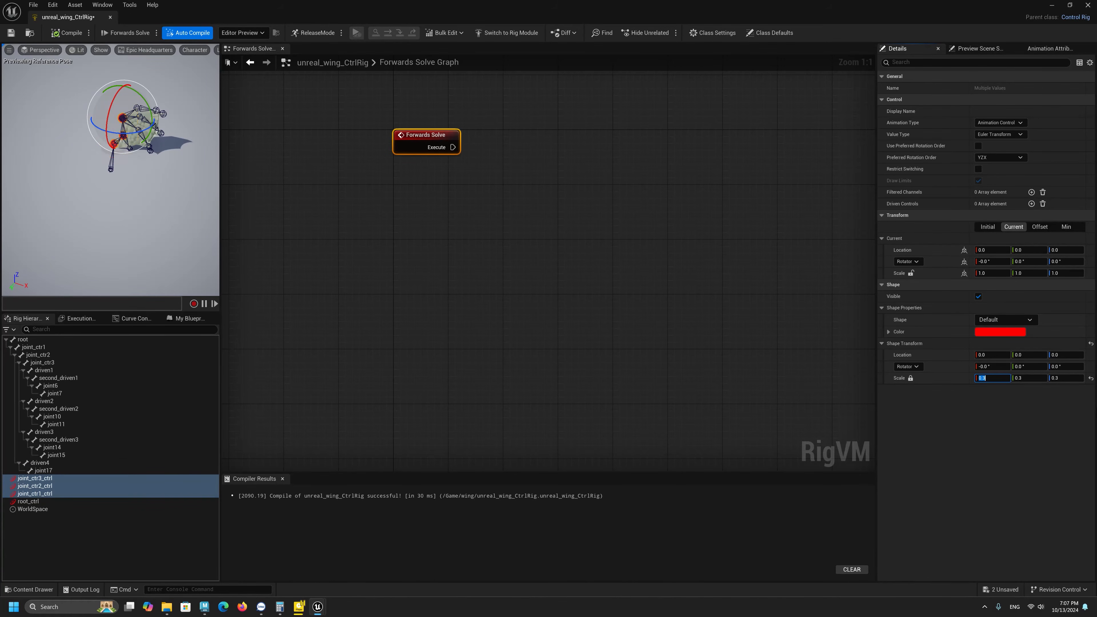
Nest the controls in a chain: joint_ctr3_ctrl under joint_ctr2_ctrl, that under joint_ctr1_ctrl, and that under root_ctrl.
click(52, 502)
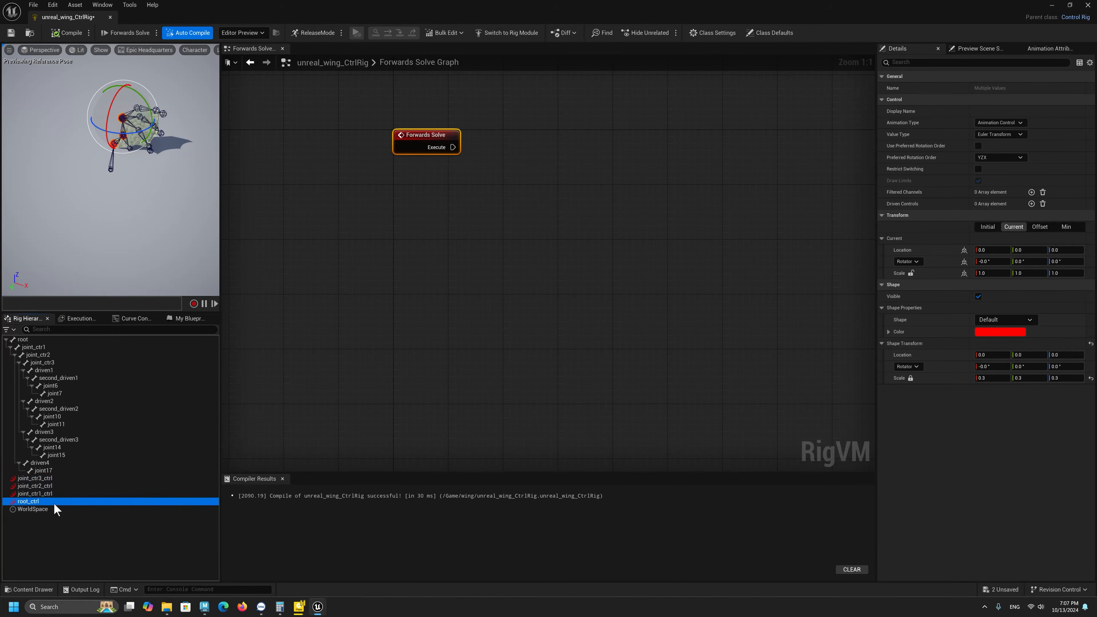
click(38, 487)
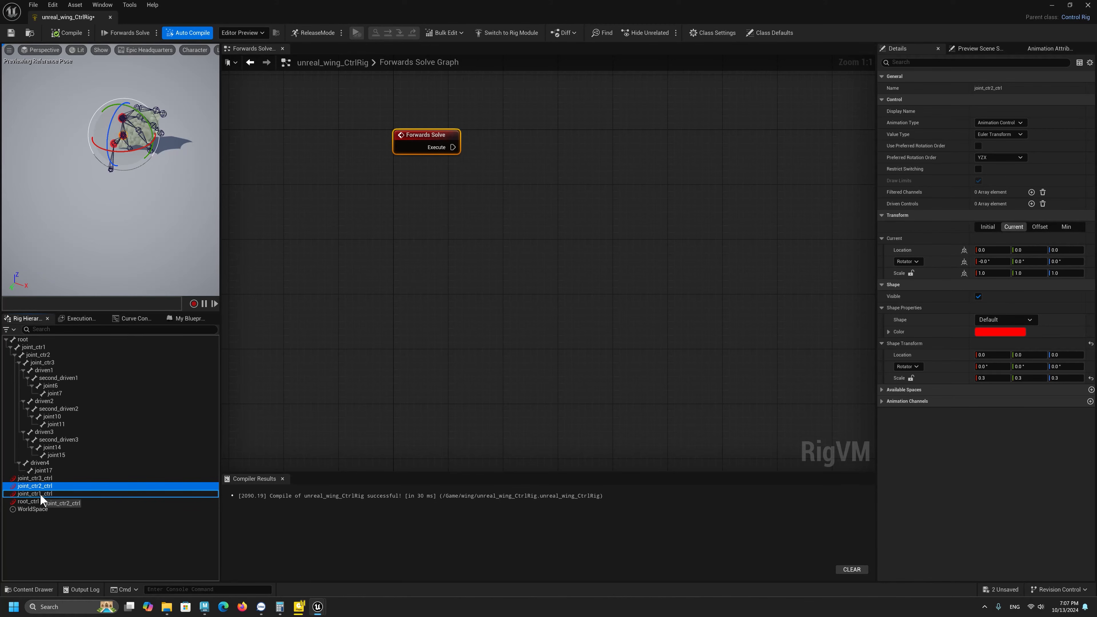
mouse_move(39, 493)
mouse_down()
mouse_move(30, 478)
mouse_move(32, 510)
mouse_move(30, 501)
mouse_up()
click(33, 478)
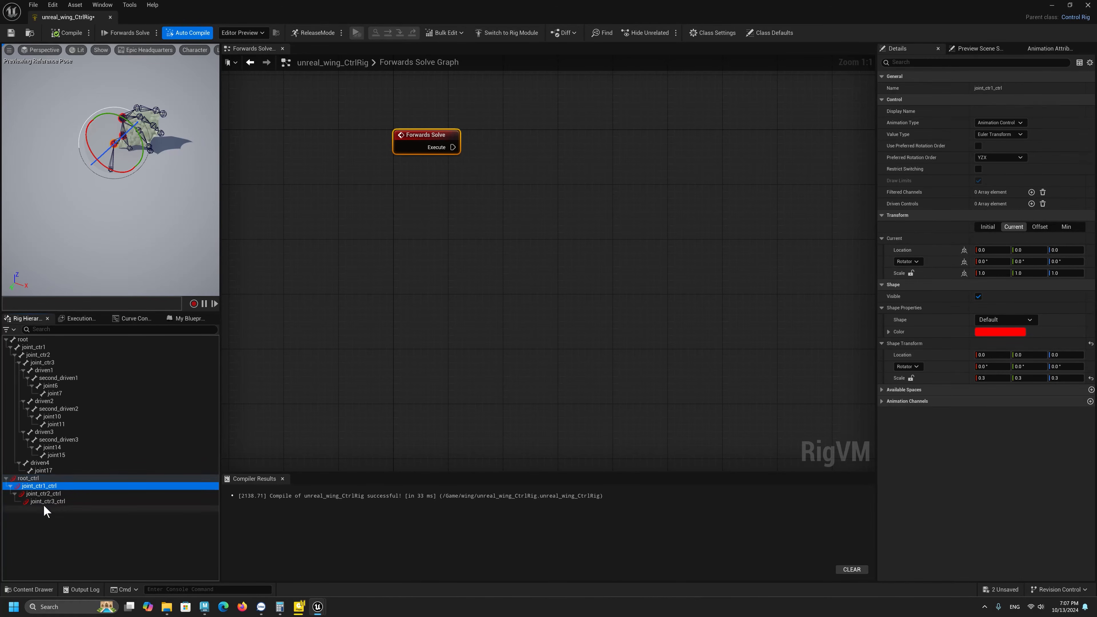
click(34, 477)
click(58, 502)
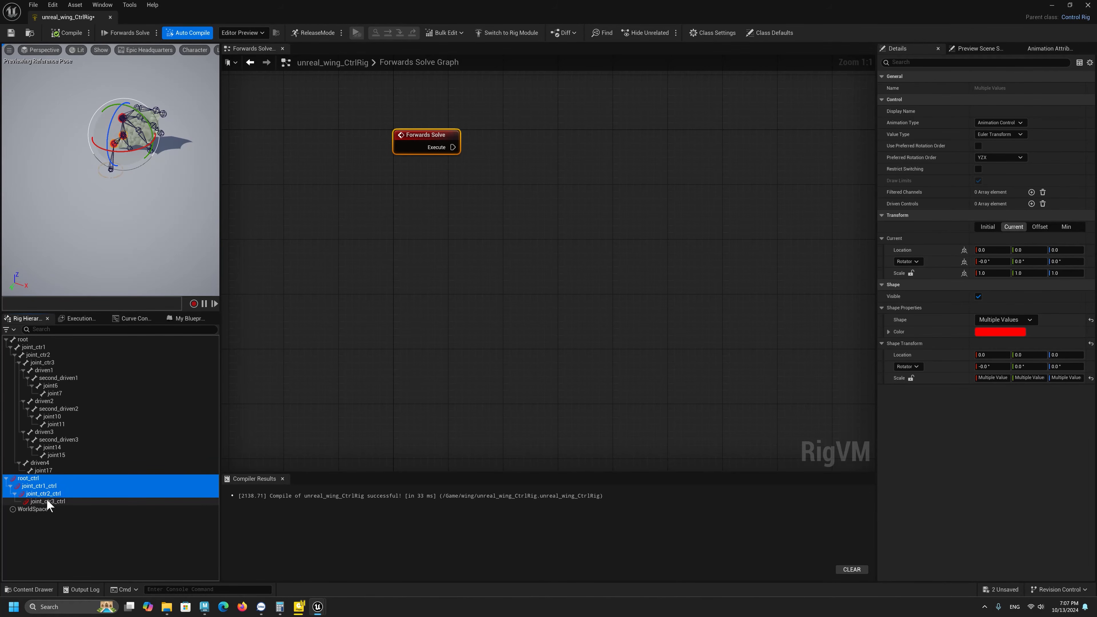
click(33, 478)
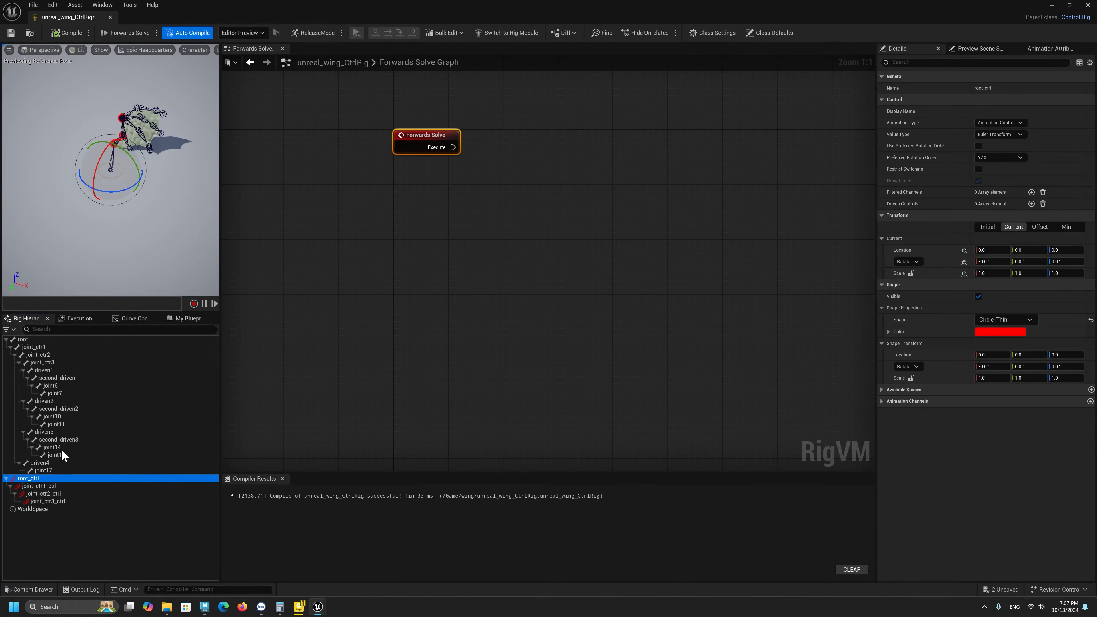
Add controls in one operation for the root, joint_ctr1, joint_ctr2 and joint_ctr3 bones using Add Controls For Selected.
click(30, 339)
ctrl+click(42, 356)
ctrl+click(42, 357)
ctrl+click(42, 357)
ctrl+click(43, 363)
right_click(44, 355)
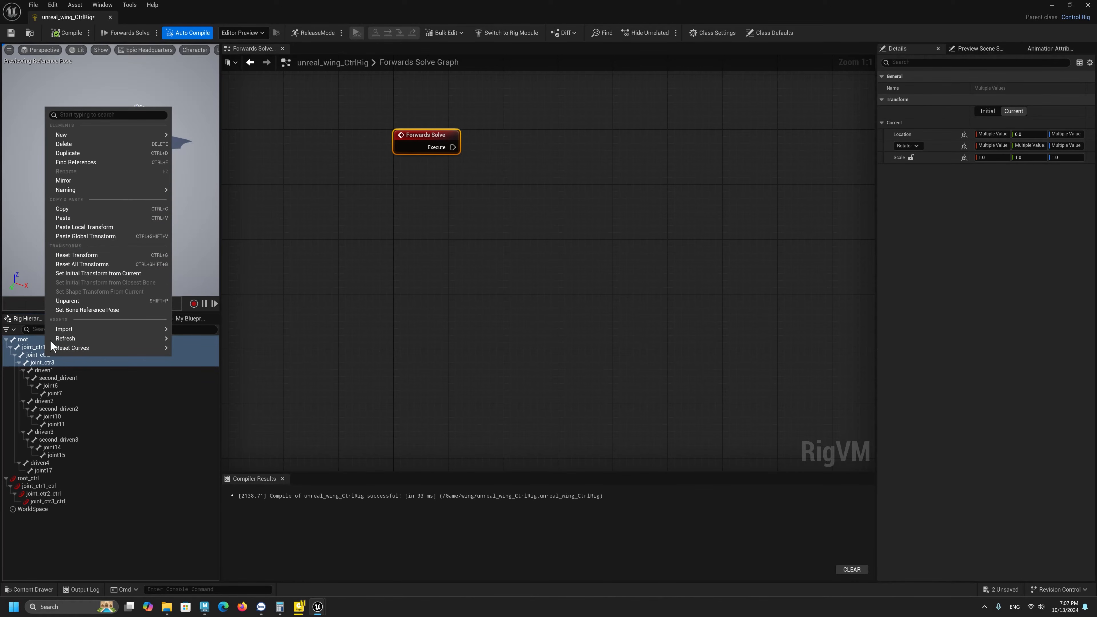
click(34, 347)
right_click(31, 344)
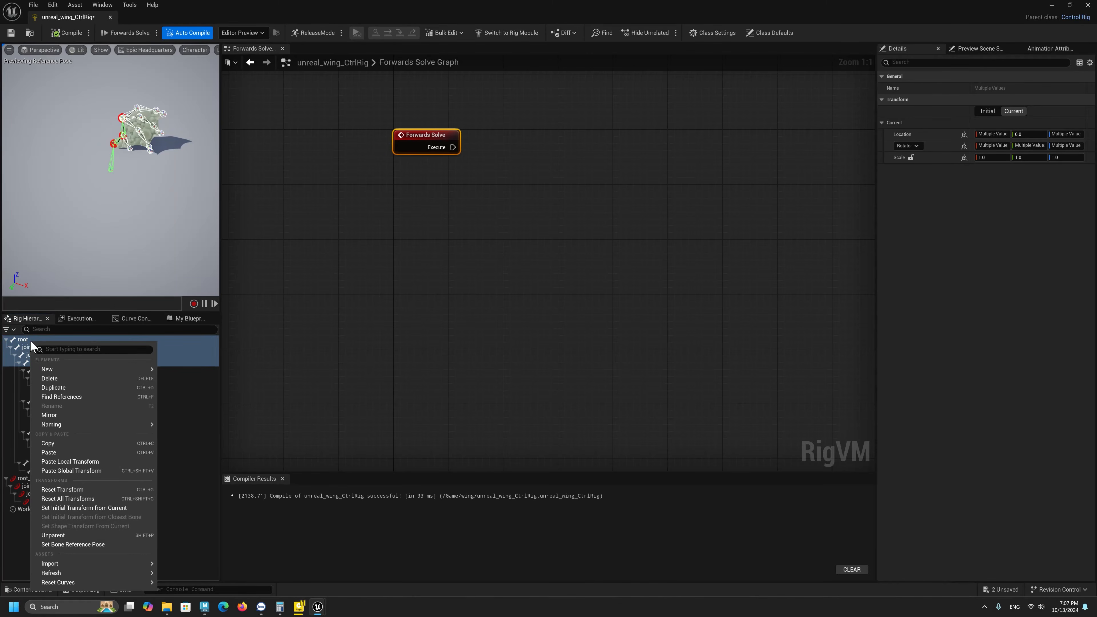
mouse_move(138, 370)
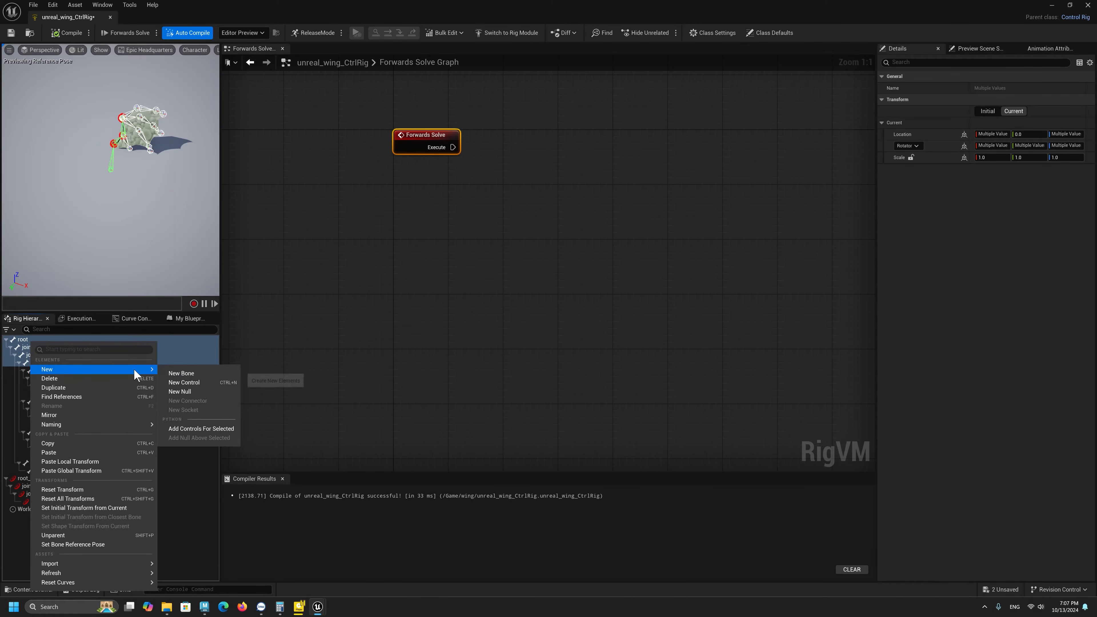
click(198, 430)
Delete the duplicate control chain starting at root_ctrl_2.
click(37, 508)
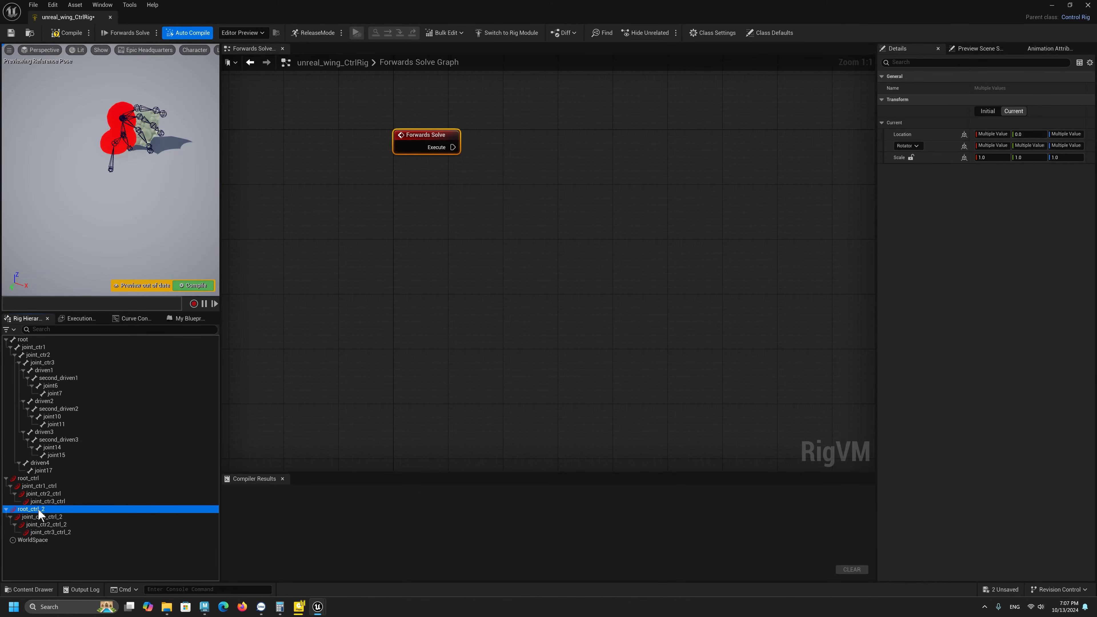
shift+click(59, 533)
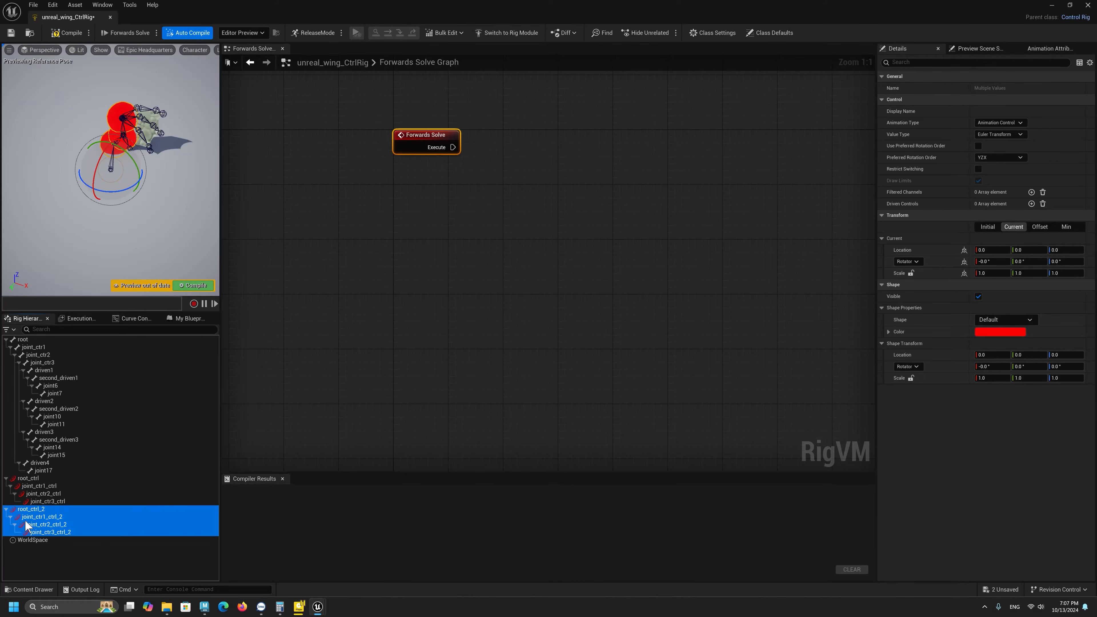
click(66, 558)
click(40, 509)
key(Delete)
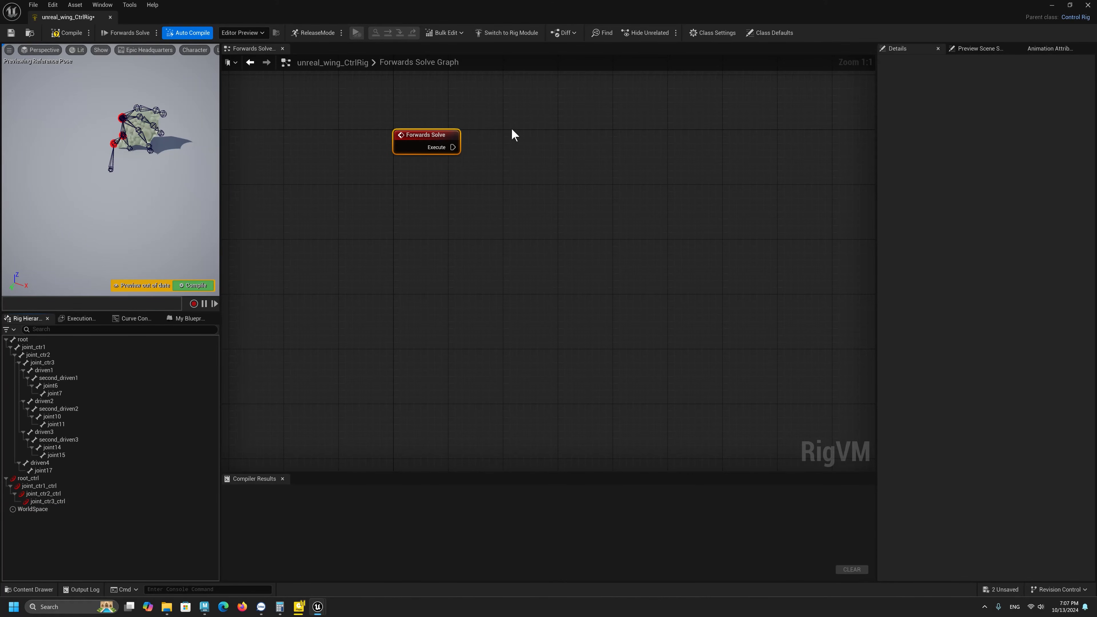
scroll(105, 154, up, 5)
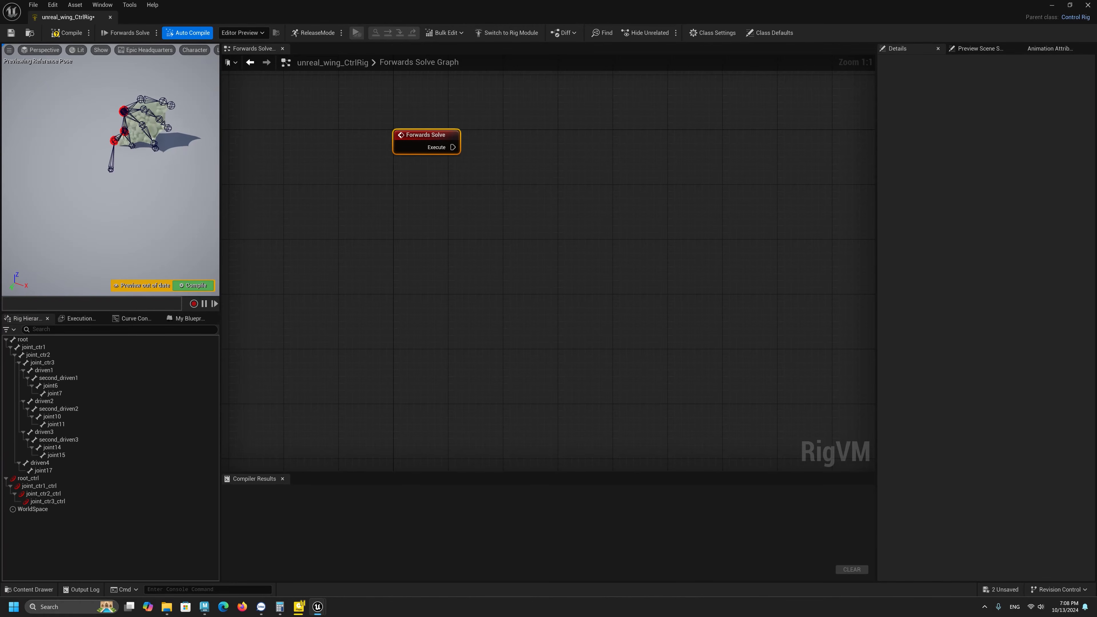
alt+drag(124, 168, 124, 147)
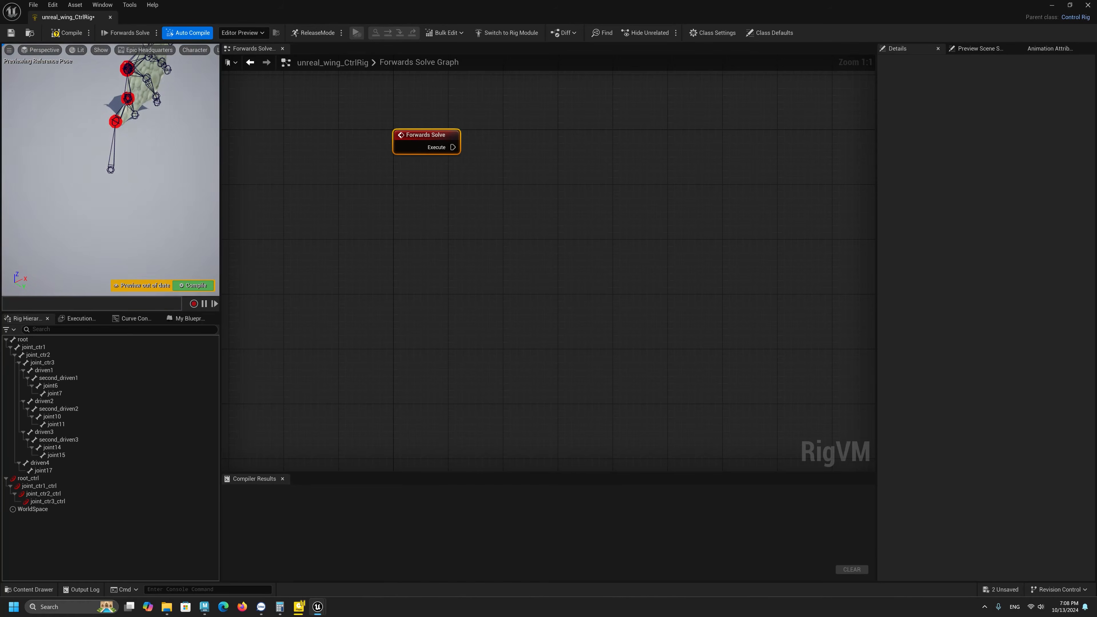
Add an FKChain function node to the Forwards Solve graph beside the Forwards Solve node.
alt+drag(106, 186, 106, 153)
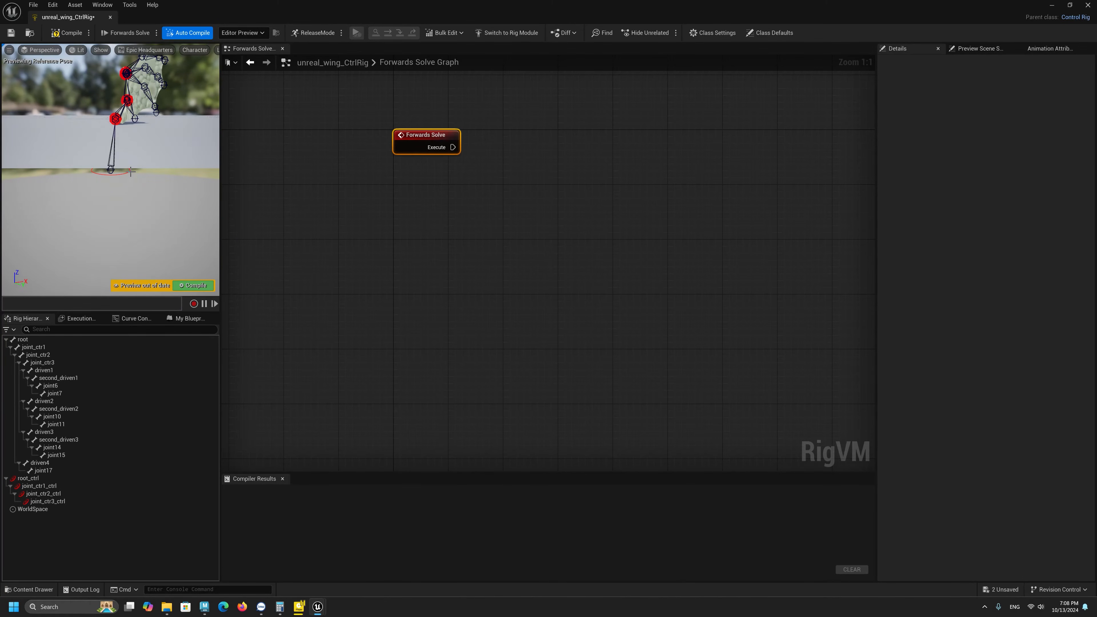
click(458, 232)
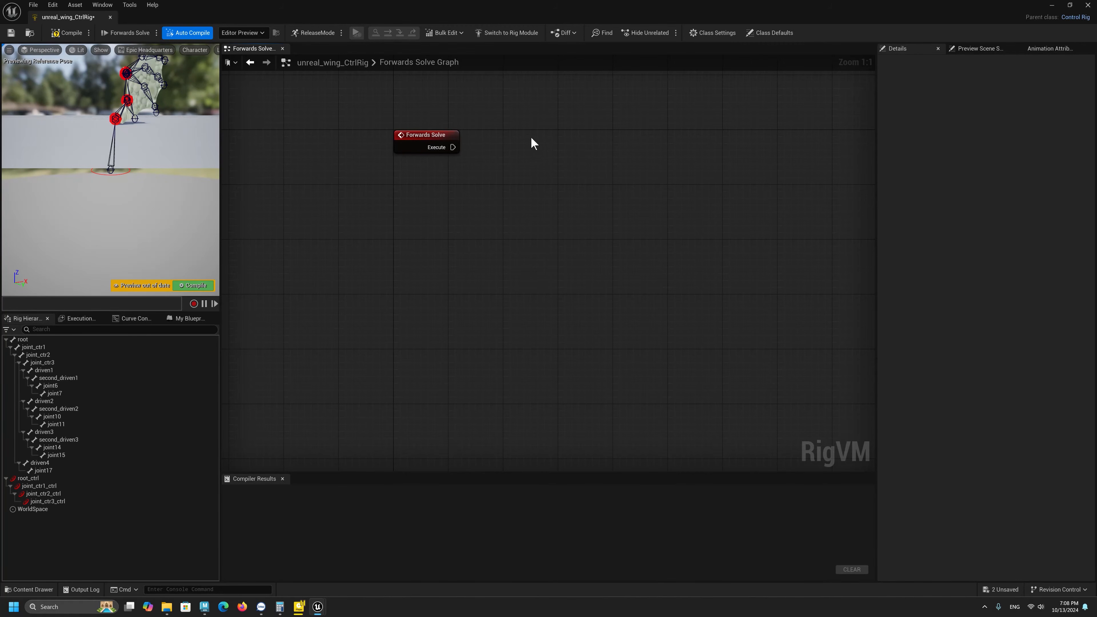
right_click(525, 146)
text(fk)
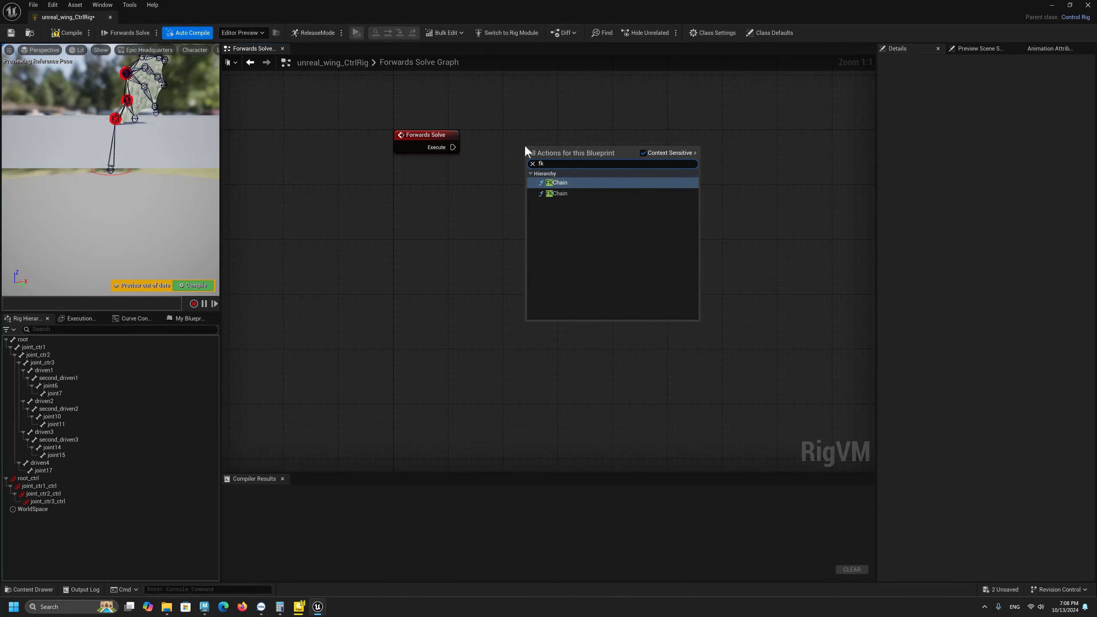
click(574, 183)
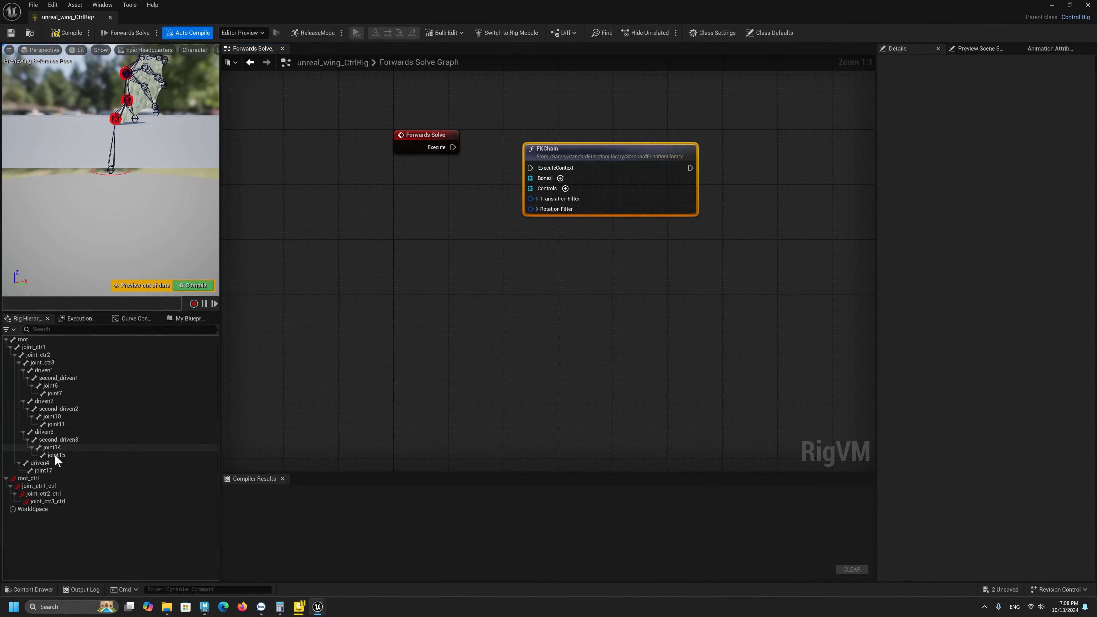
Create an item array in the graph from the root, joint_ctr1, joint_ctr2 and joint_ctr3 bones.
click(23, 340)
ctrl+click(45, 348)
ctrl+click(44, 355)
ctrl+click(44, 361)
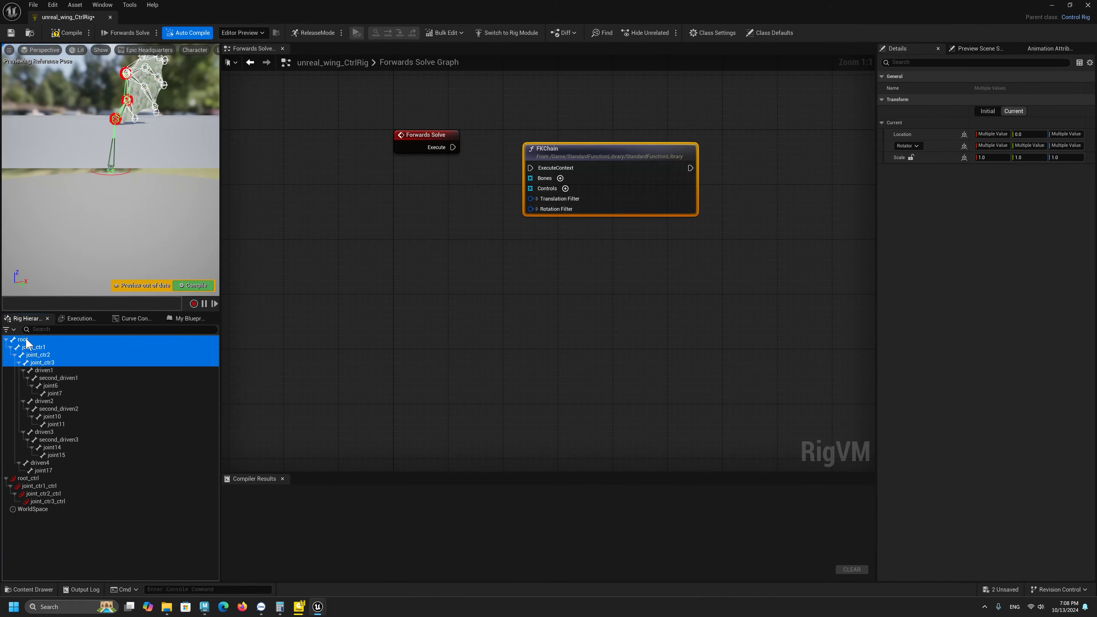
click(26, 340)
ctrl+click(32, 346)
ctrl+click(43, 355)
click(30, 341)
ctrl+click(31, 347)
ctrl+click(33, 353)
ctrl+click(34, 362)
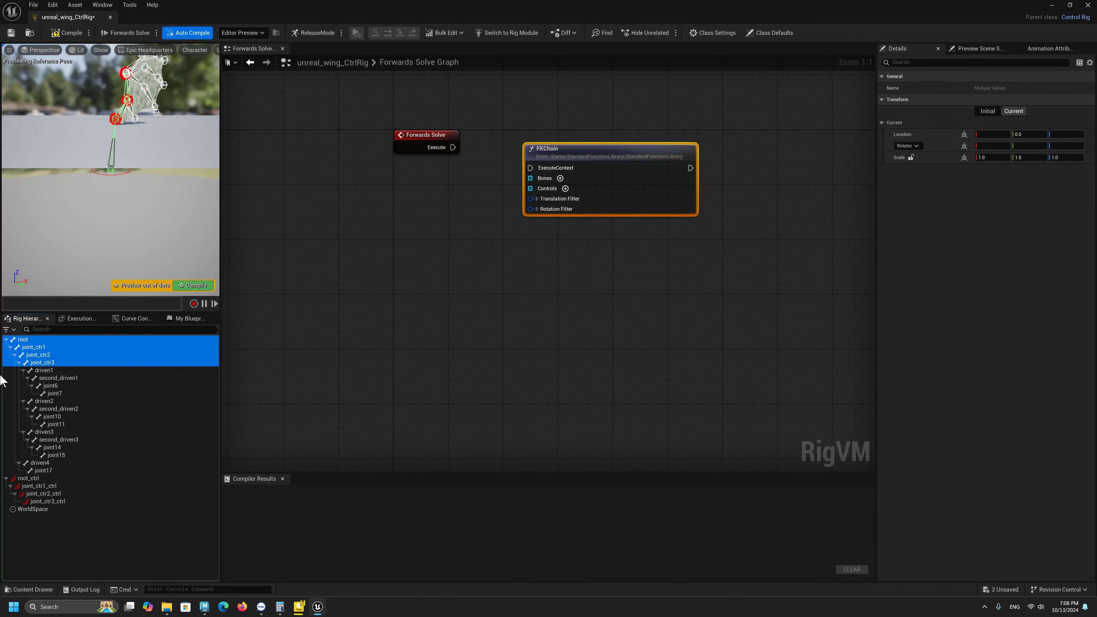
drag(34, 361, 376, 257)
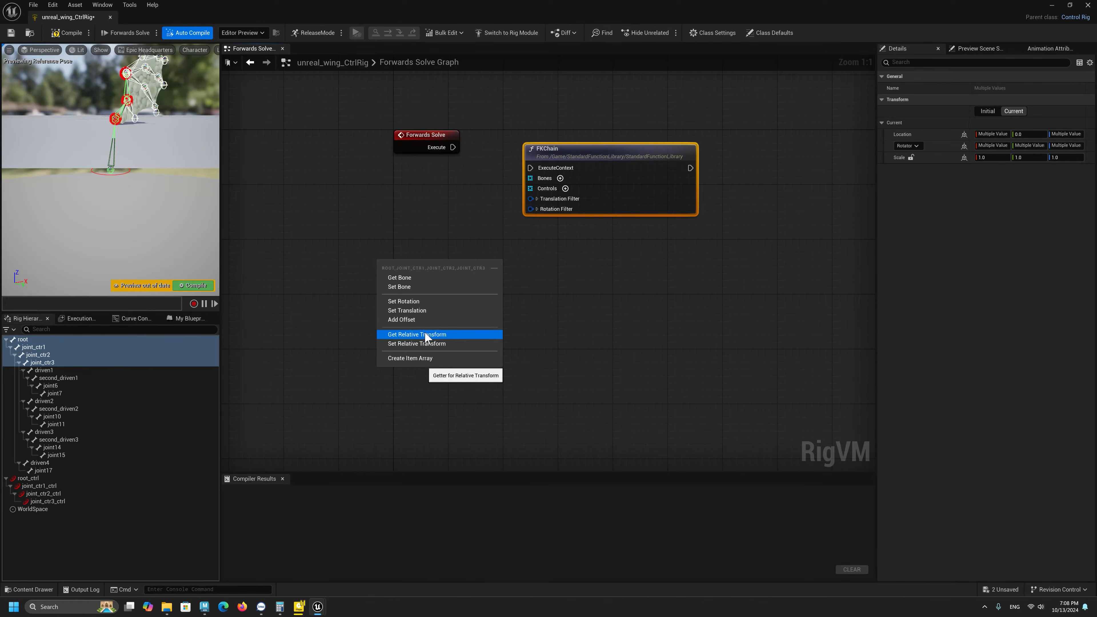
click(424, 357)
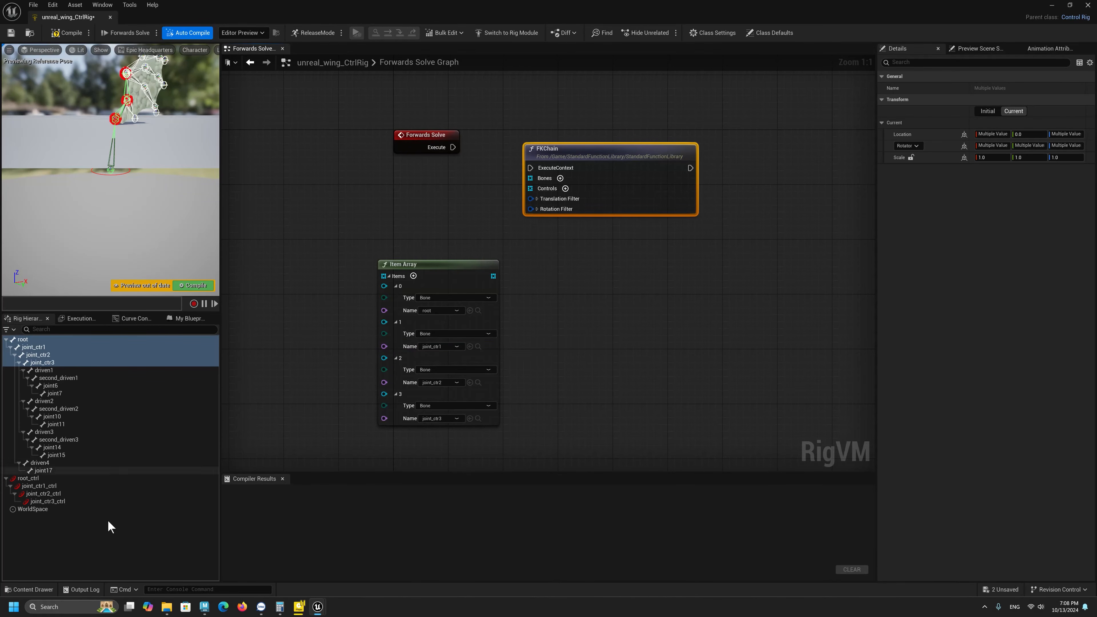
Create a second item array from root_ctrl, joint_ctr1_ctrl, joint_ctr2_ctrl and joint_ctr3_ctrl.
click(33, 477)
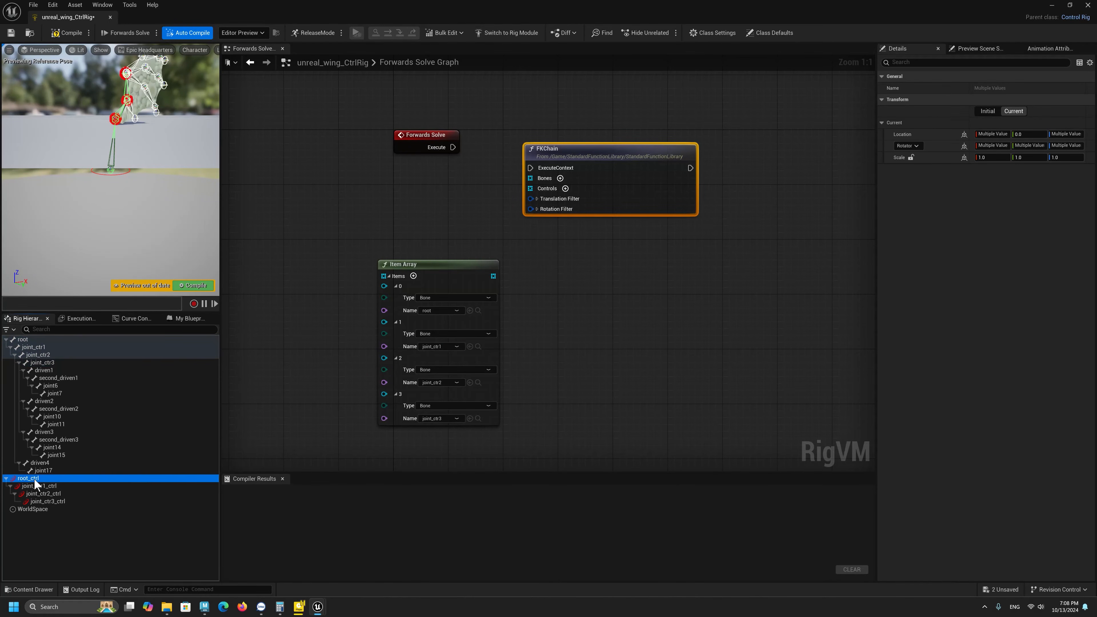
ctrl+click(48, 487)
ctrl+click(45, 495)
ctrl+click(44, 502)
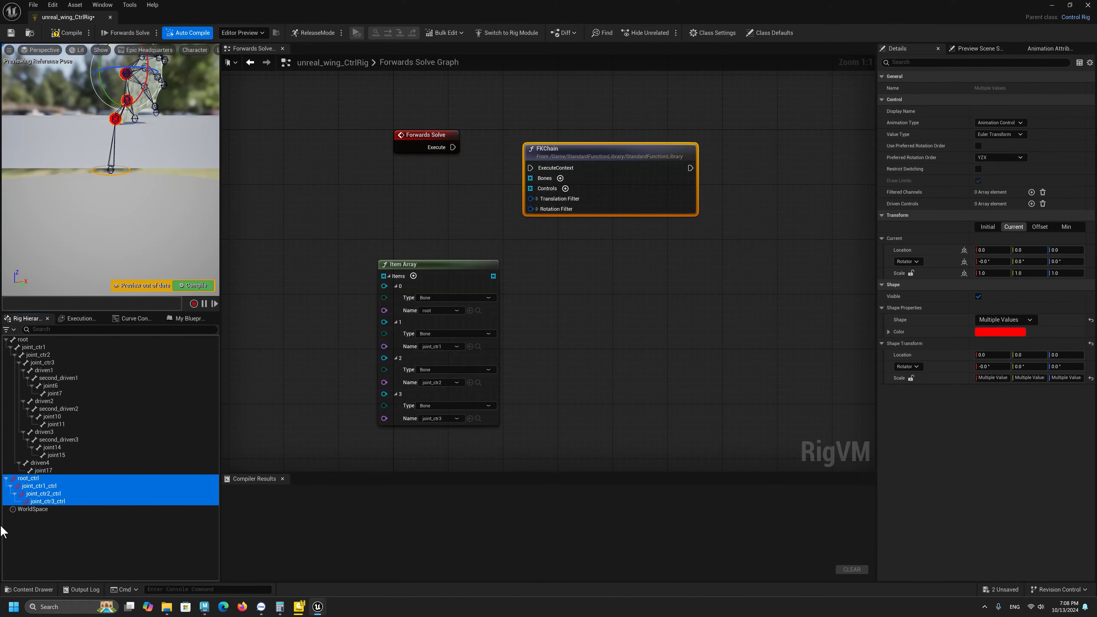
drag(56, 485, 279, 319)
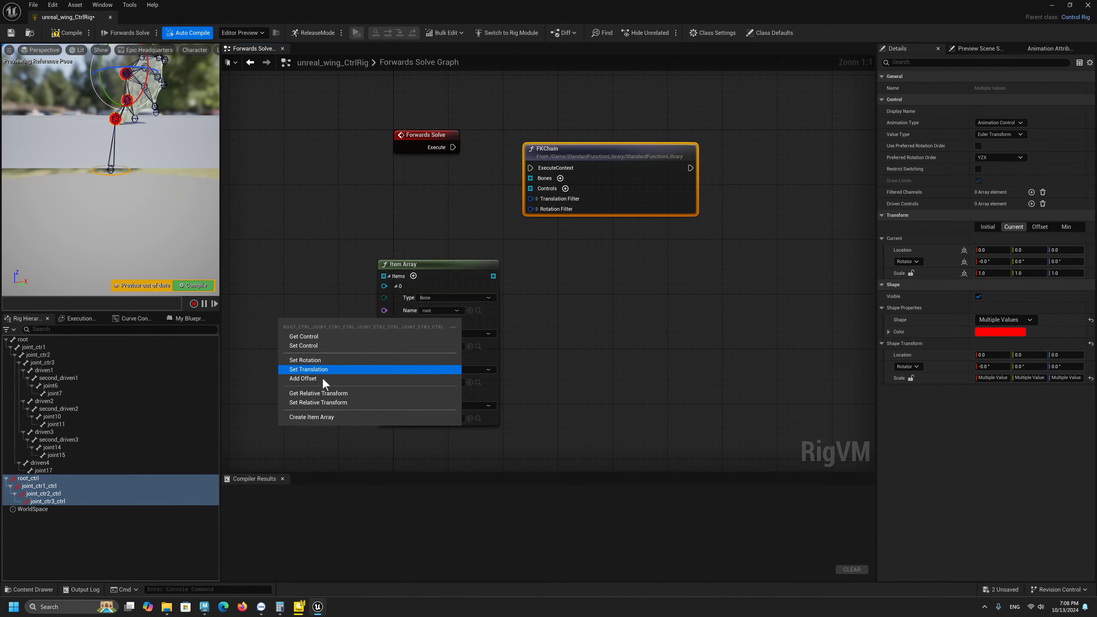
click(314, 417)
Wire the bone array, control array and Forwards Solve execution into FKChain, and save the Control Rig.
drag(439, 275, 530, 178)
drag(394, 335, 517, 187)
drag(453, 147, 530, 168)
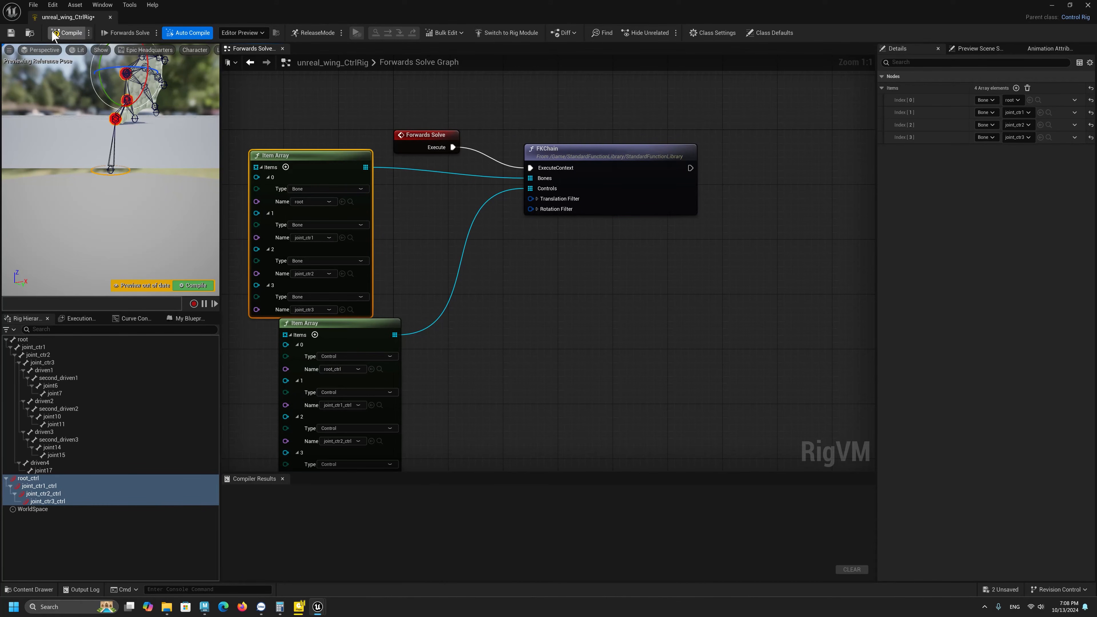
key(ctrl+s)
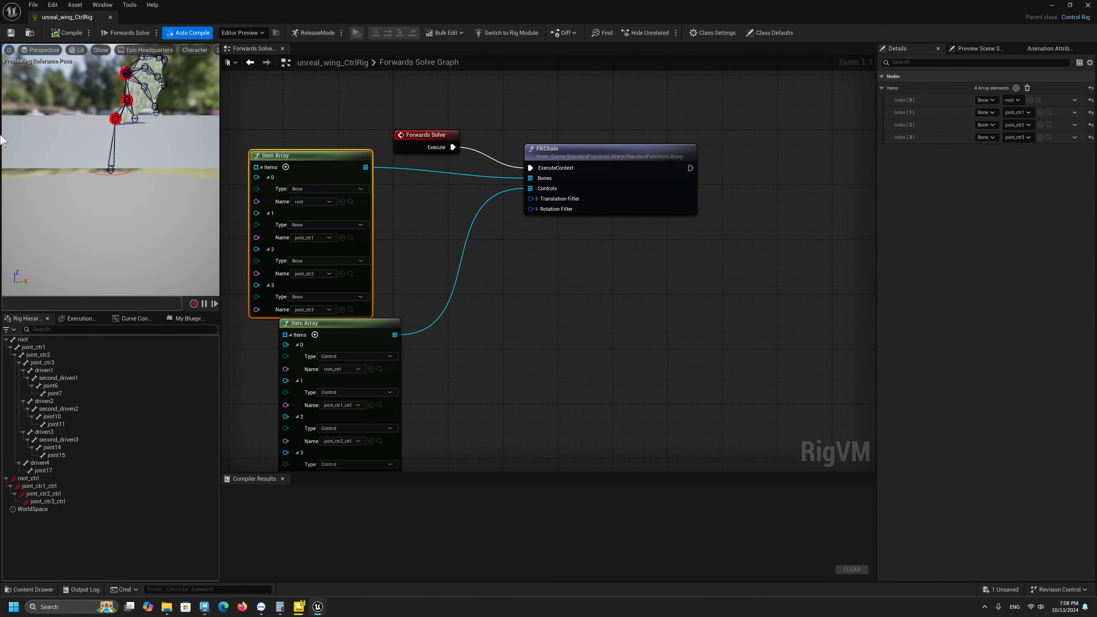
Open the unreal_wing skeletal mesh and set its Post Process Anim Blueprint to unreal_wing_Skeleton_AnimBlueprint.
click(1052, 6)
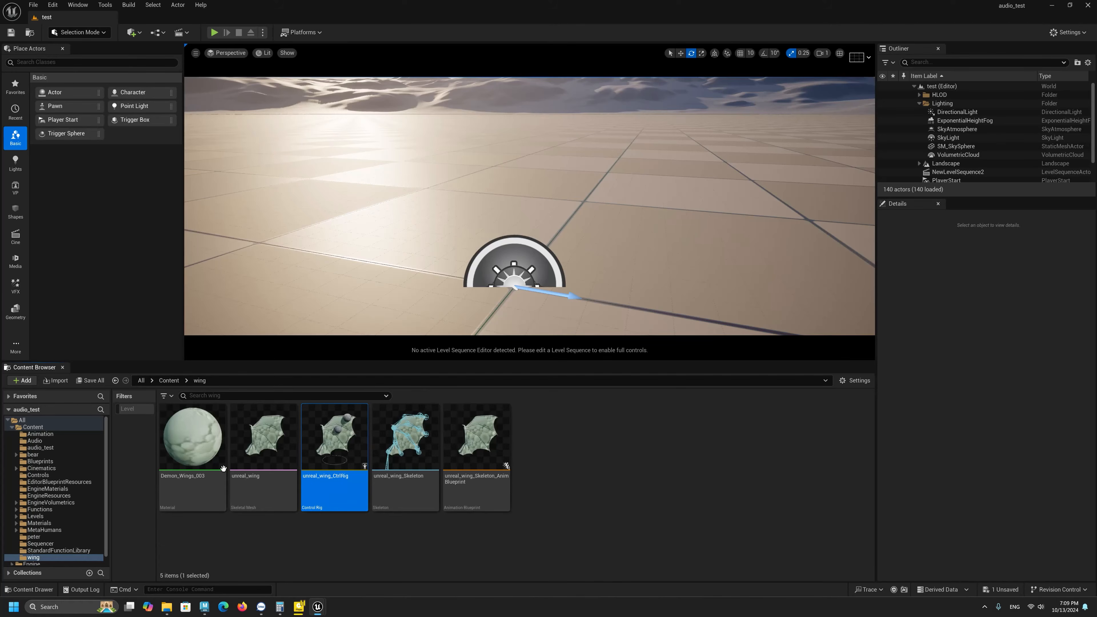
double_click(245, 457)
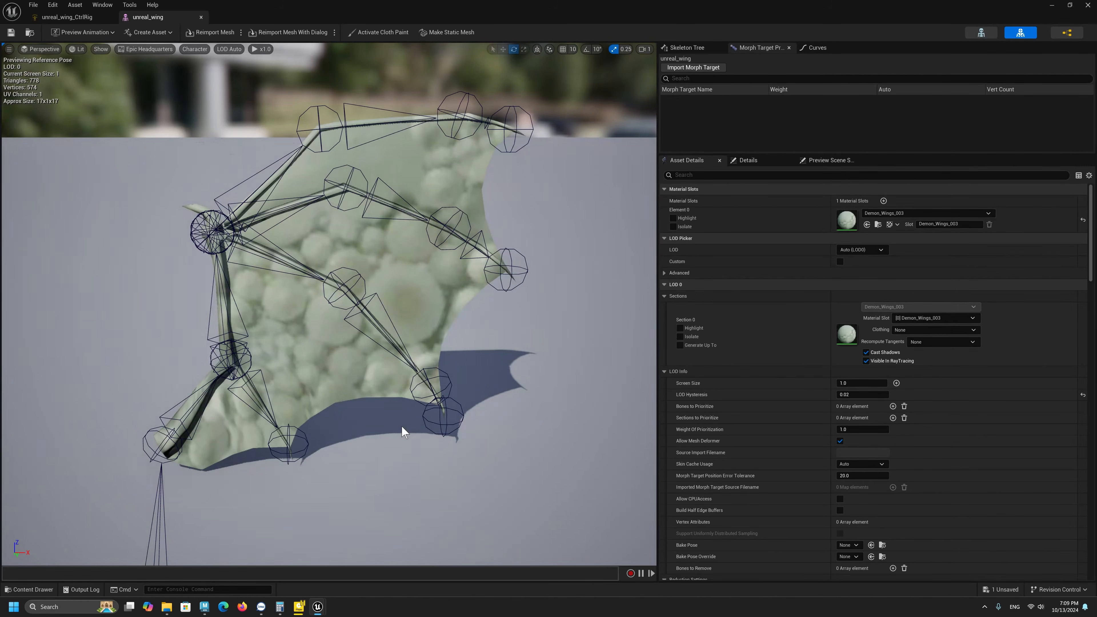
click(749, 177)
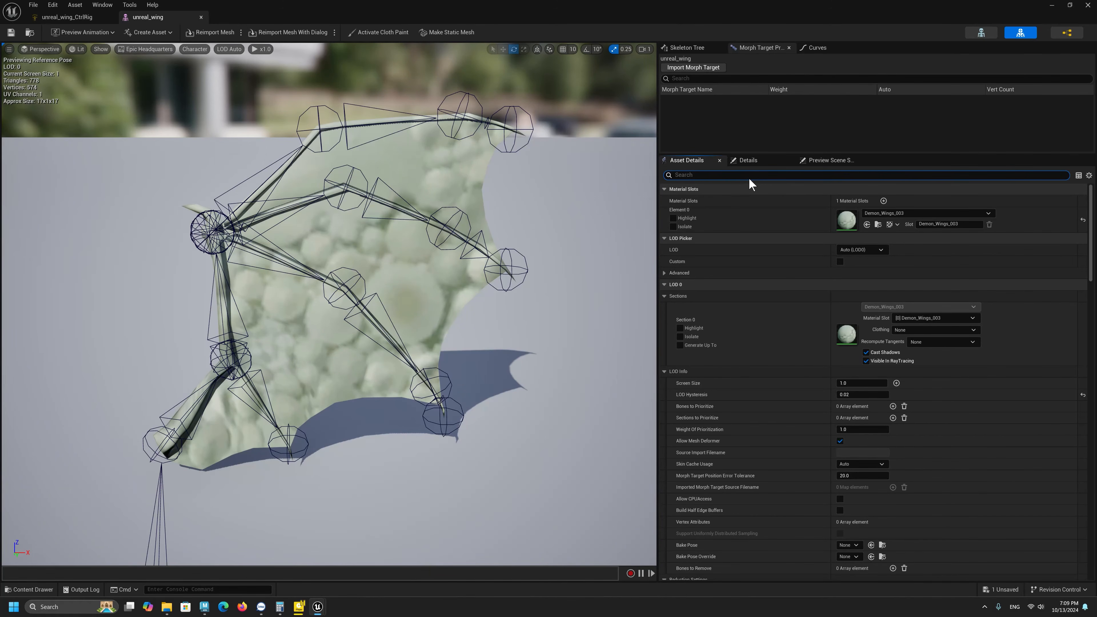
text(pos)
key(BackSpace)
key(BackSpace)
key(BackSpace)
text(post)
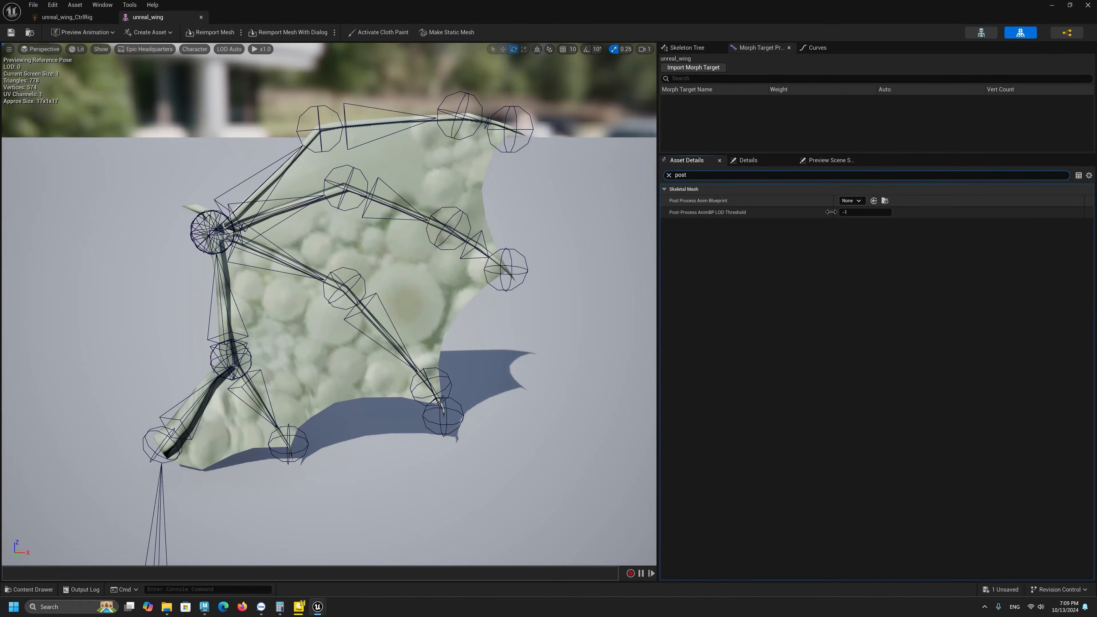
click(860, 200)
click(868, 298)
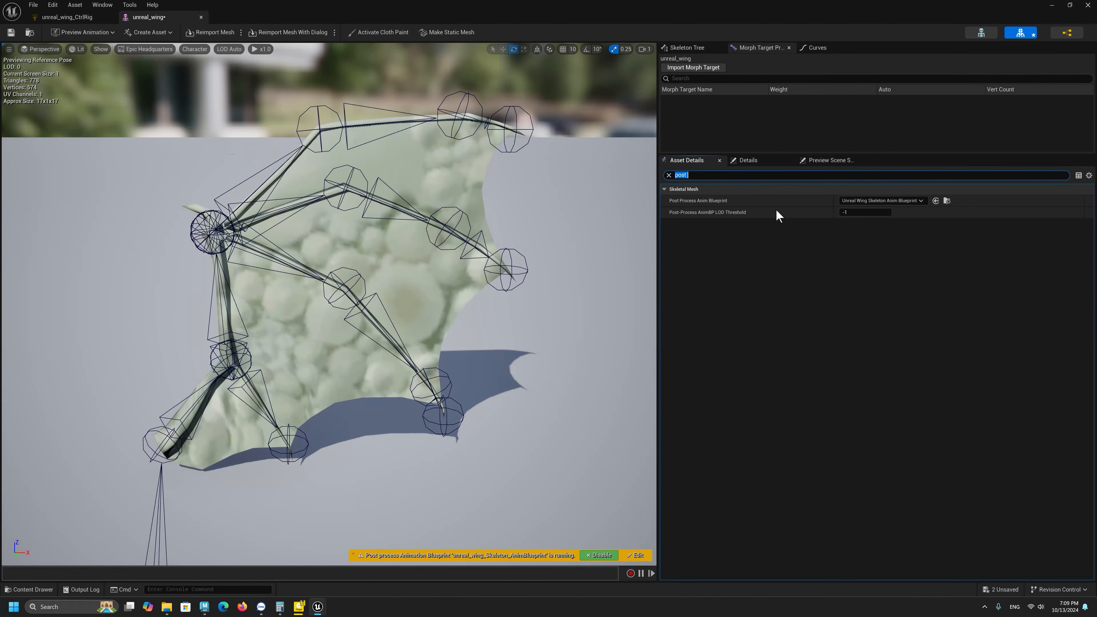
Set the skeletal mesh's Default Animating Rig to unreal_wing_CtrlRig and save the mesh.
click(693, 176)
text(rig)
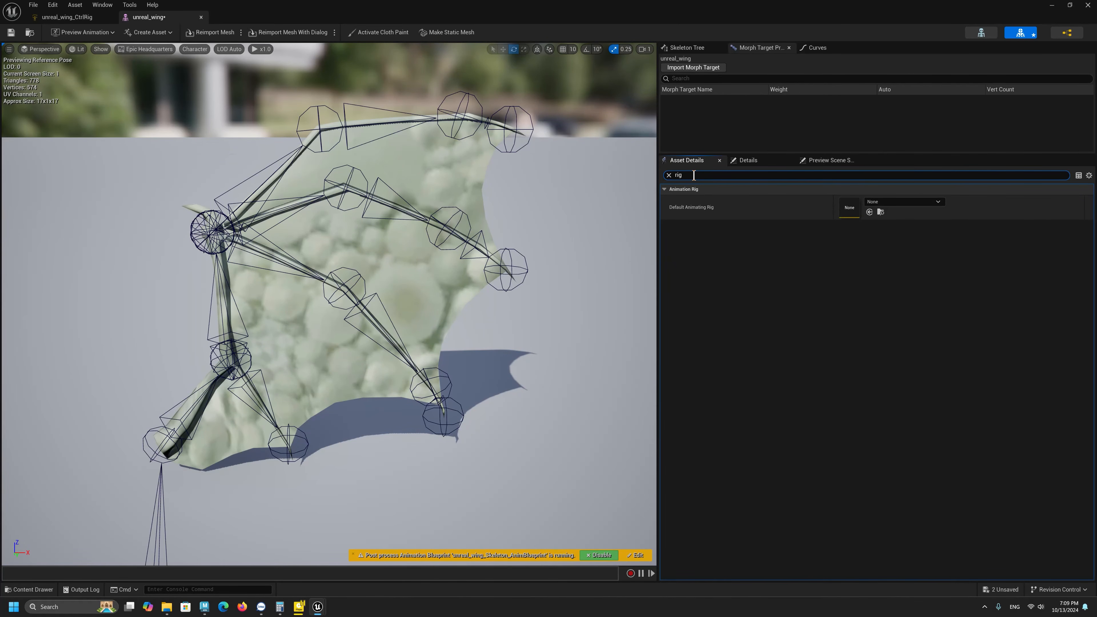
click(936, 202)
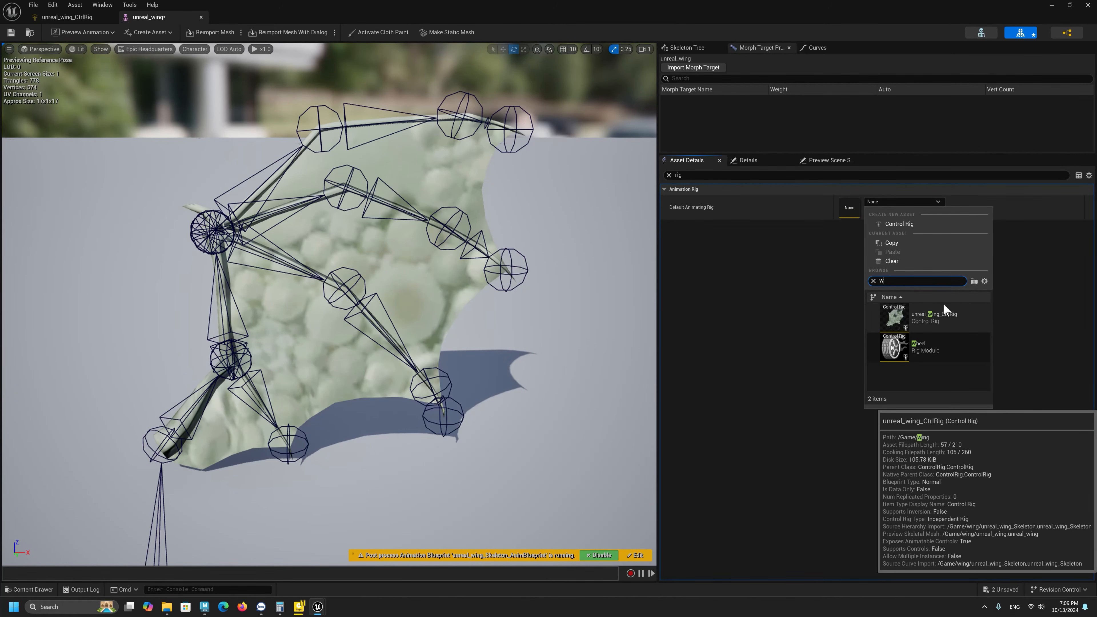
click(935, 319)
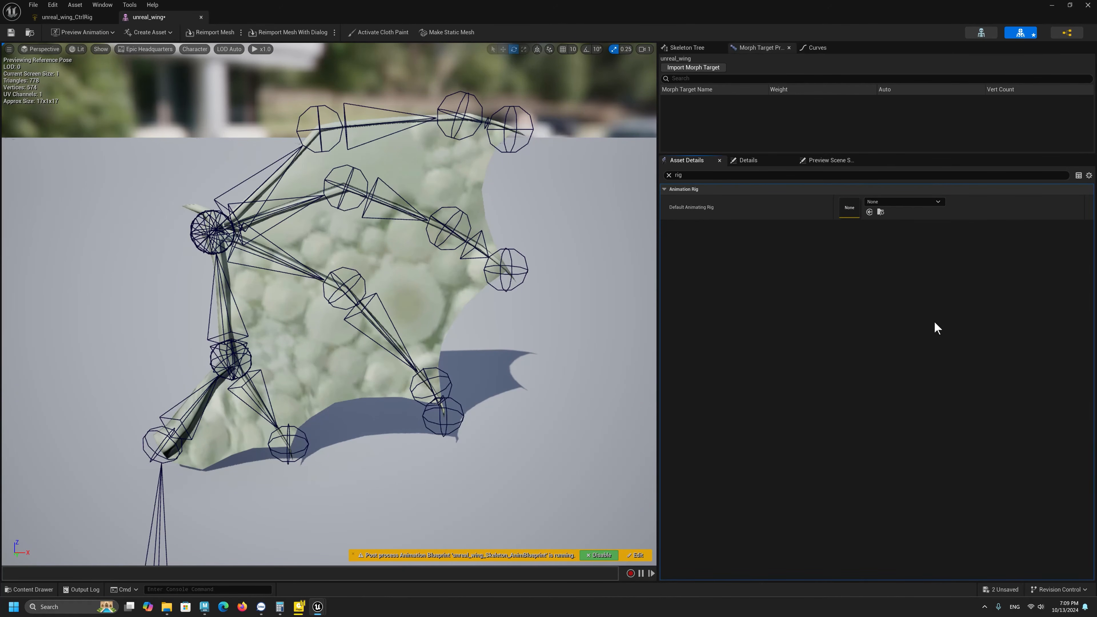
click(11, 33)
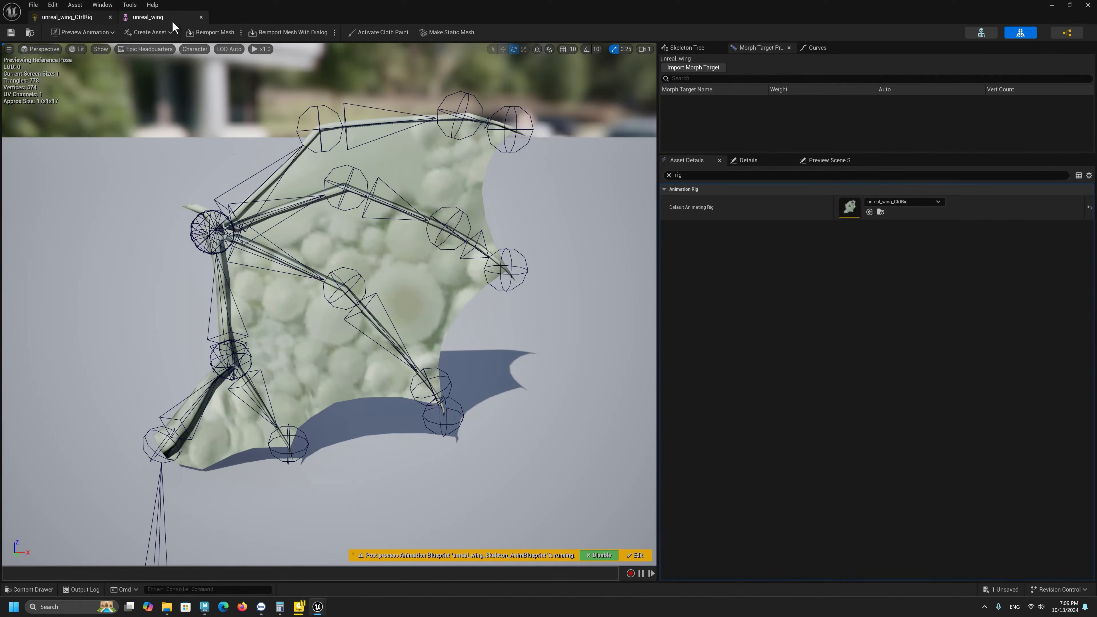
Place the unreal_wing skeletal mesh in the test level and reset its location to 0, 0, 0.
click(1052, 6)
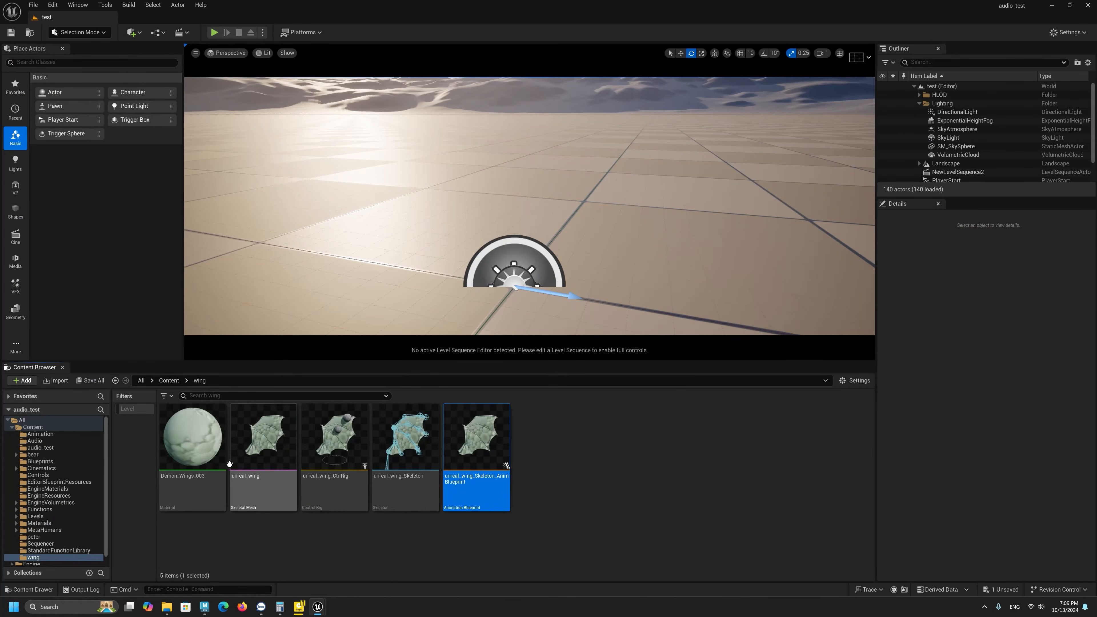
click(426, 549)
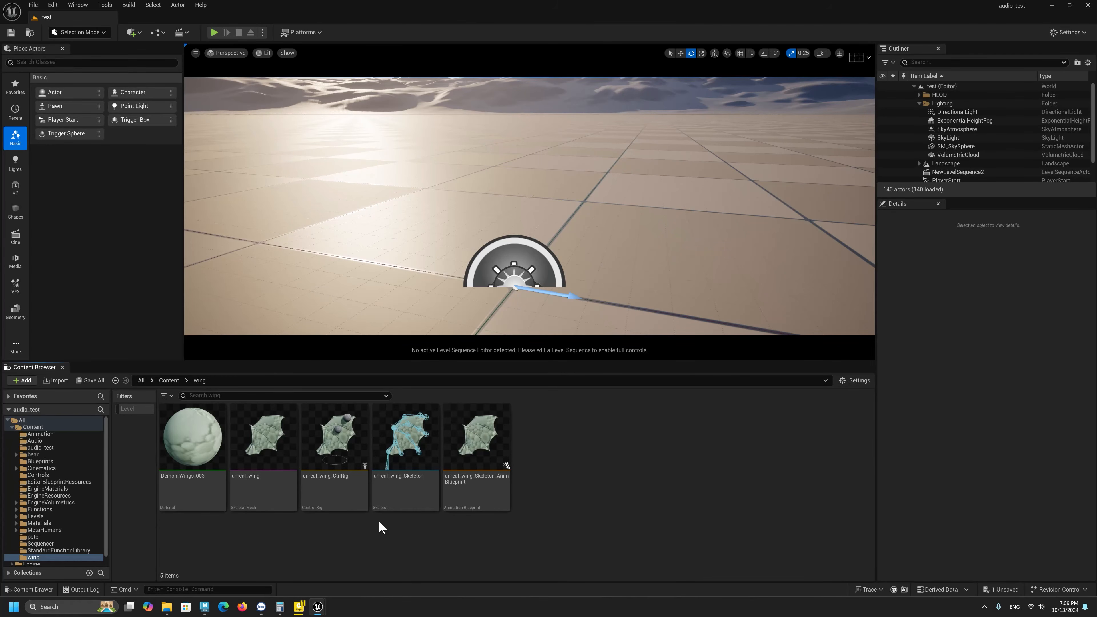
drag(263, 436, 531, 273)
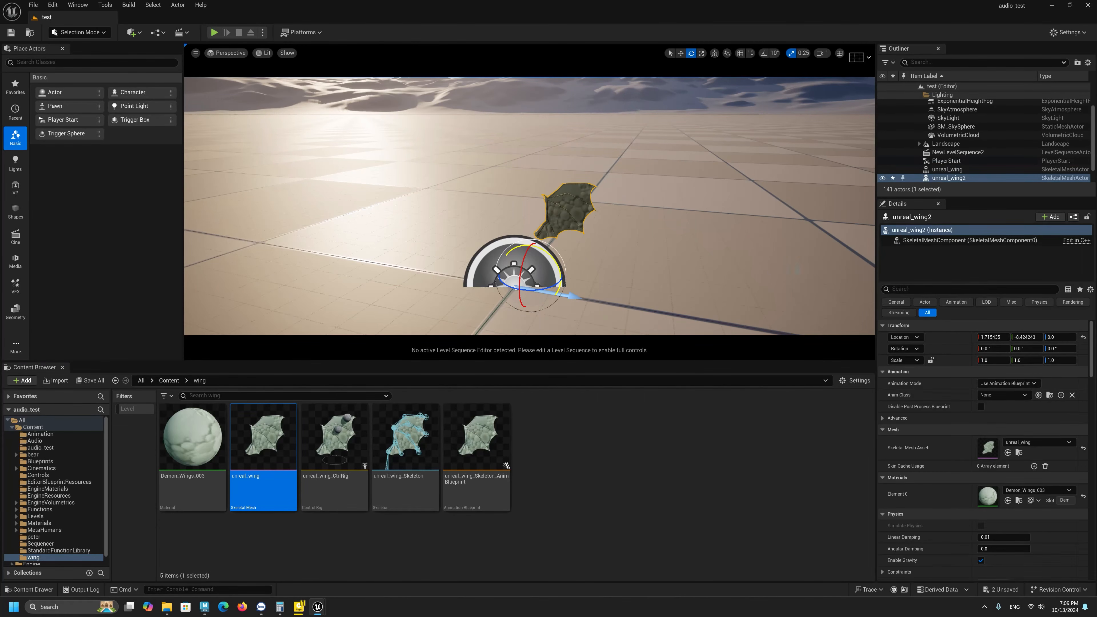
click(1084, 337)
alt+drag(366, 189, 378, 177)
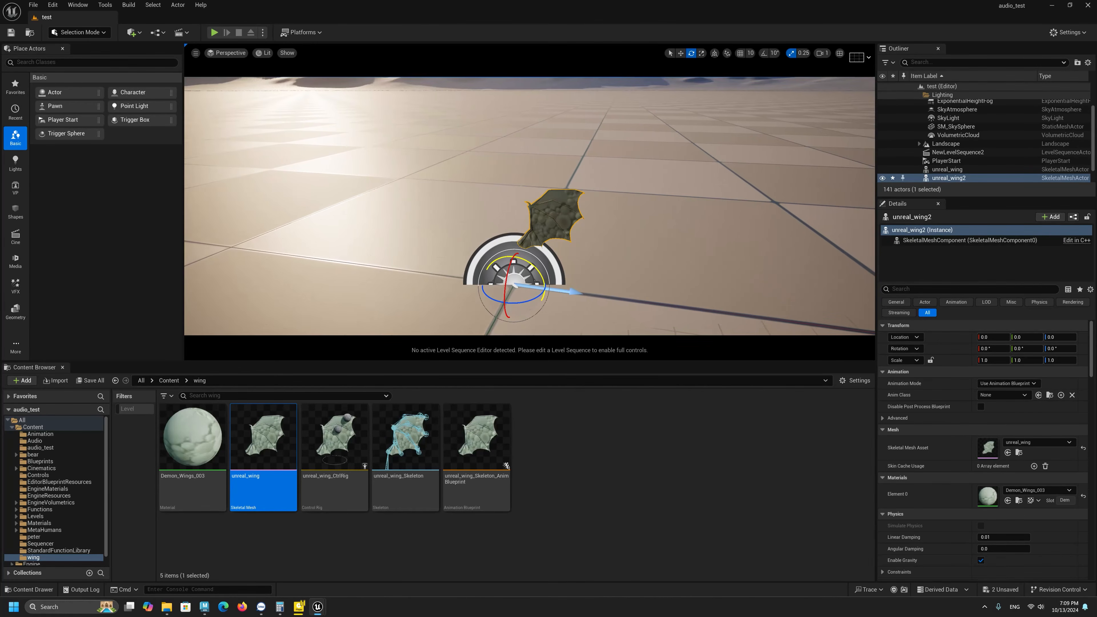
alt+drag(549, 216, 559, 237)
Open NewLevelSequence2 and delete the old unreal_wing entry with its tracks from the sequence.
click(183, 32)
click(216, 103)
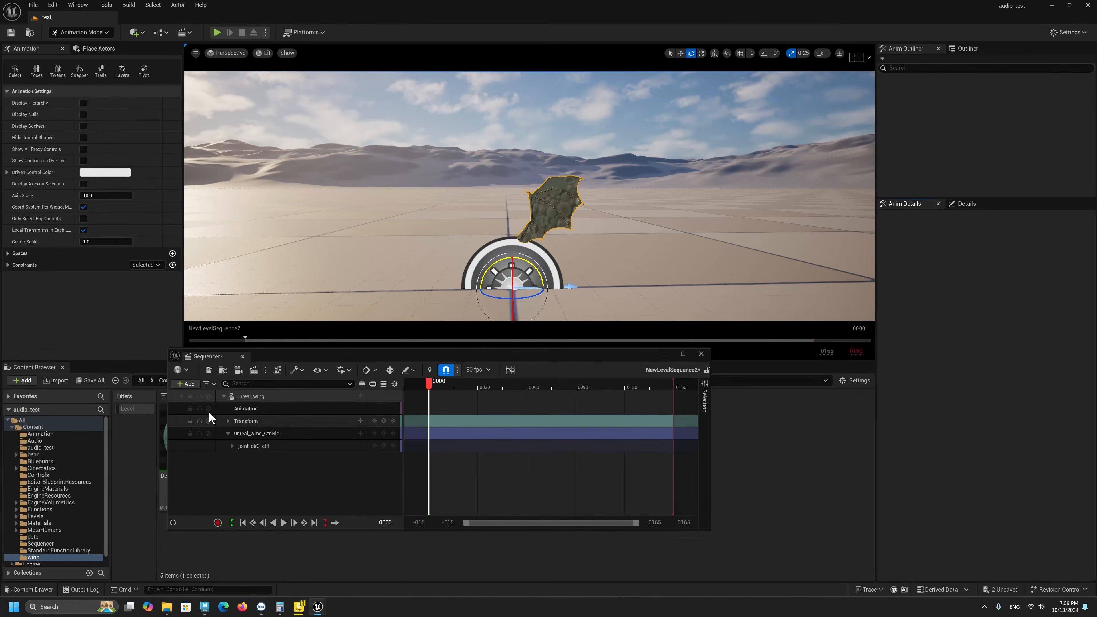
click(248, 404)
key(Delete)
click(253, 397)
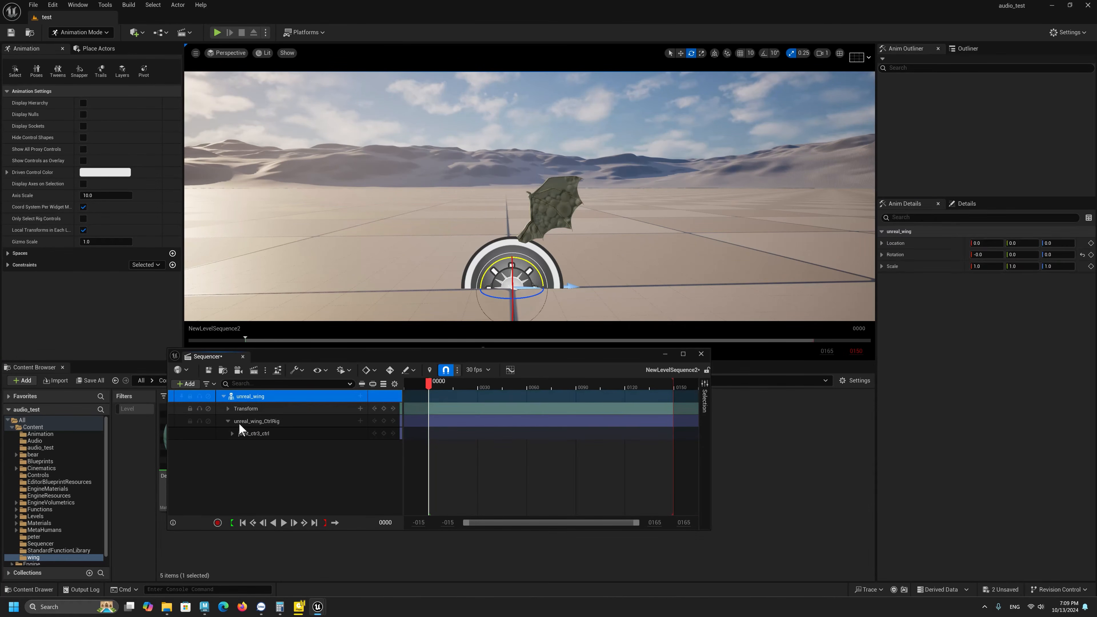
key(Delete)
Delete the unreal_wing and unreal_wing2 actors from the level.
drag(517, 360, 536, 396)
click(554, 209)
alt+drag(502, 197, 484, 259)
key(w)
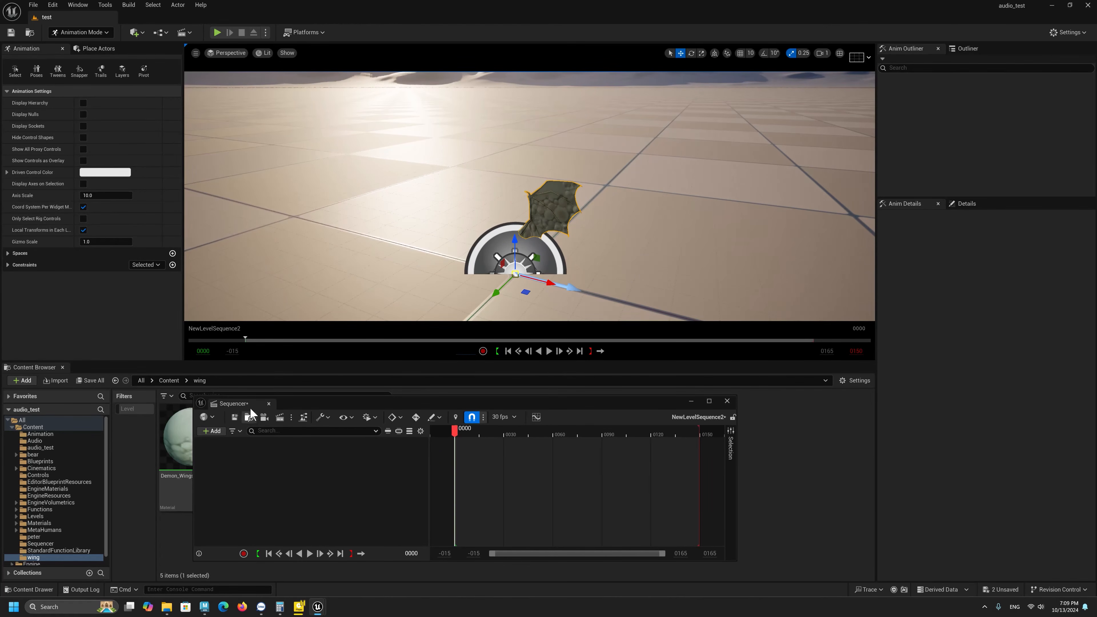
click(969, 49)
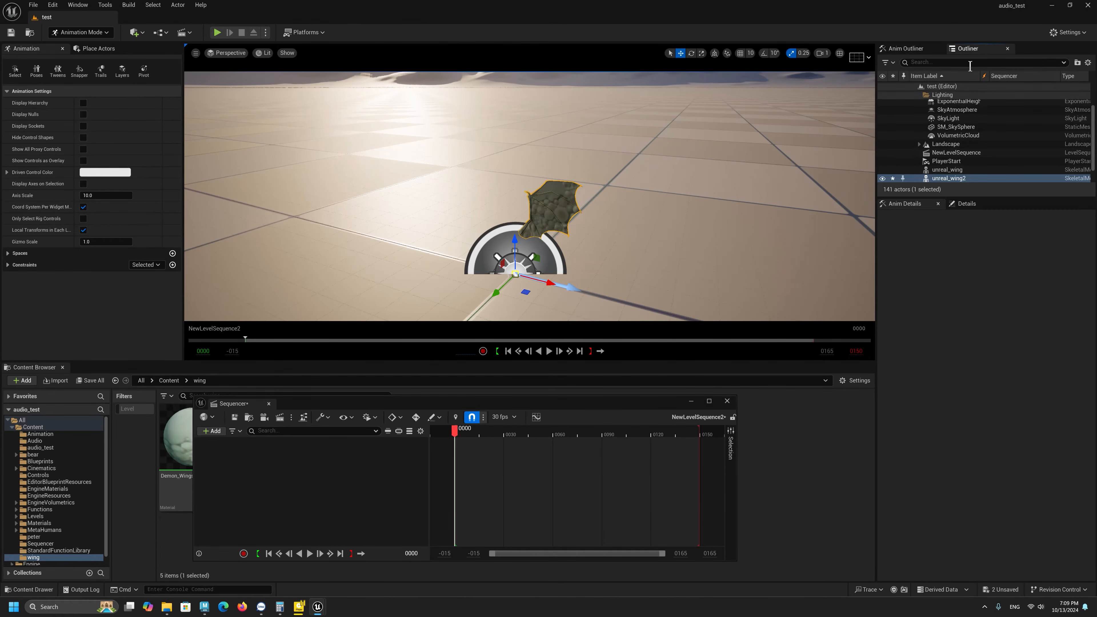
click(947, 170)
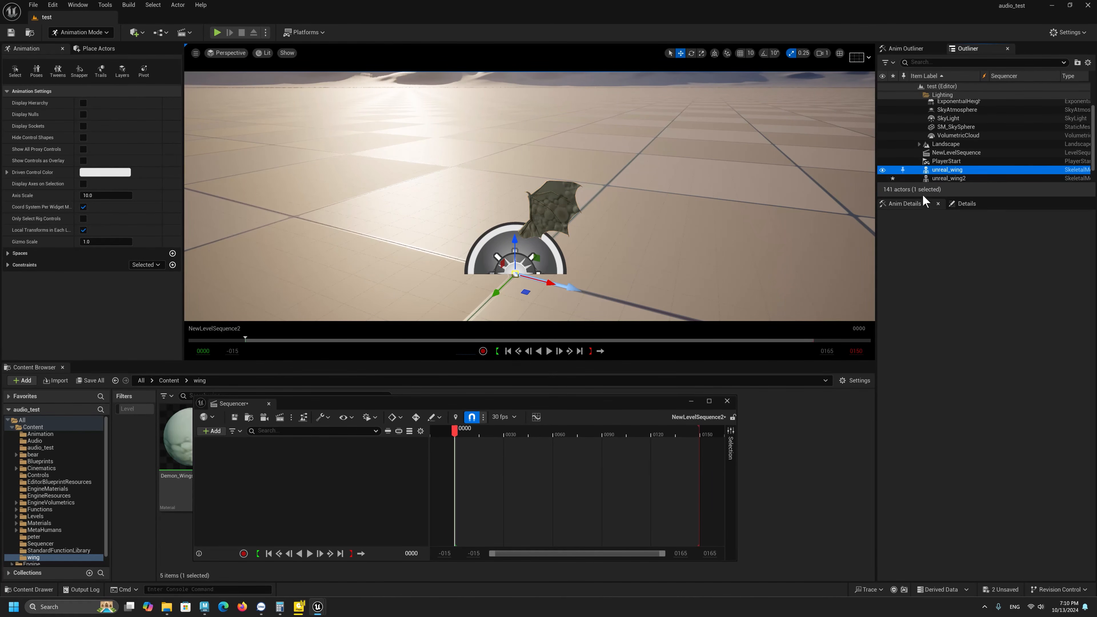
ctrl+click(930, 178)
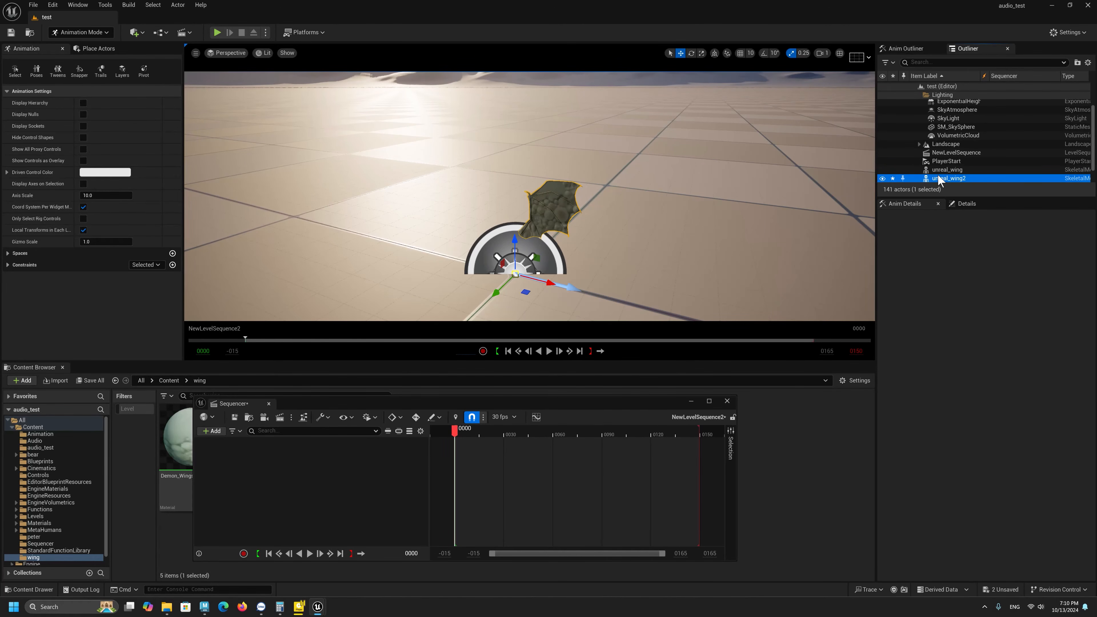
key(Delete)
Place a fresh unreal_wing mesh in the level at location 0, 0, 0 and add it to NewLevelSequence2.
drag(481, 402, 574, 489)
drag(267, 449, 518, 258)
click(964, 203)
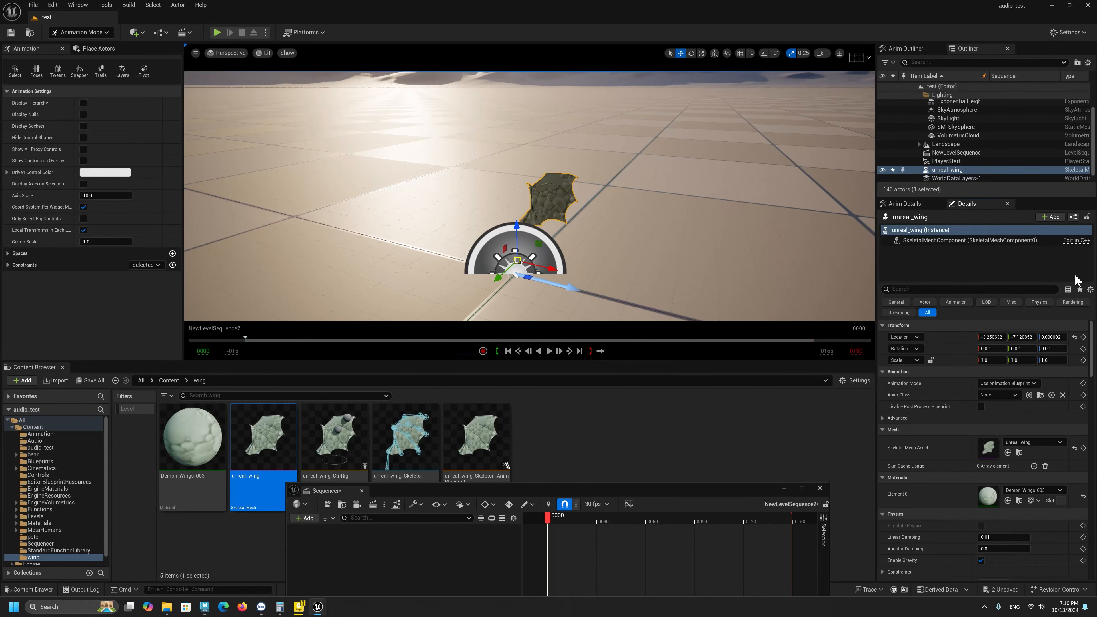
drag(560, 494, 444, 322)
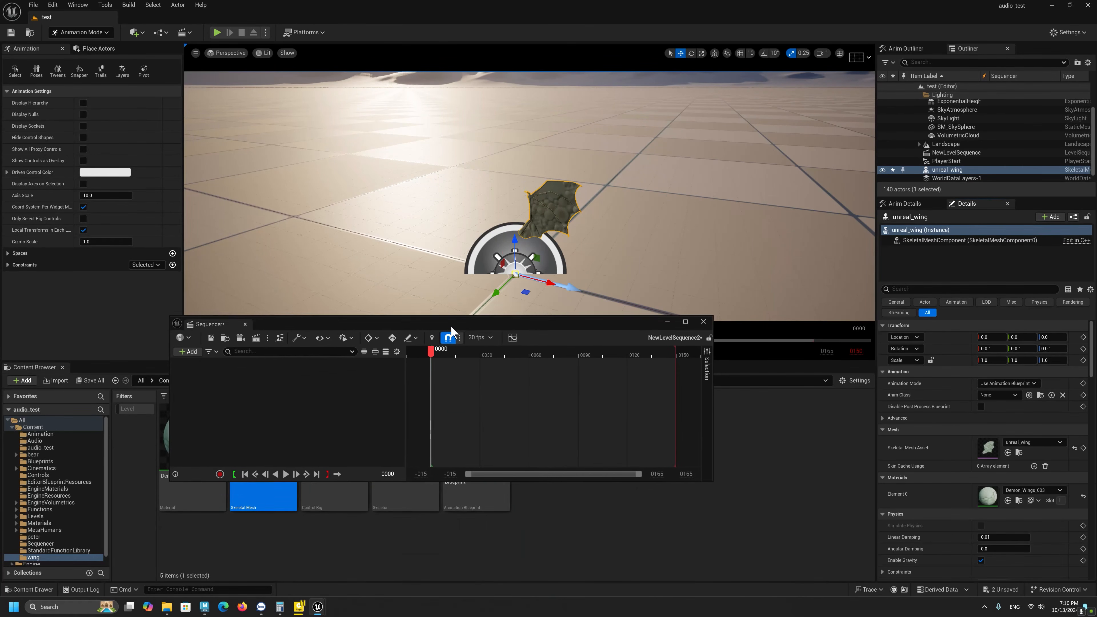
drag(946, 170, 276, 408)
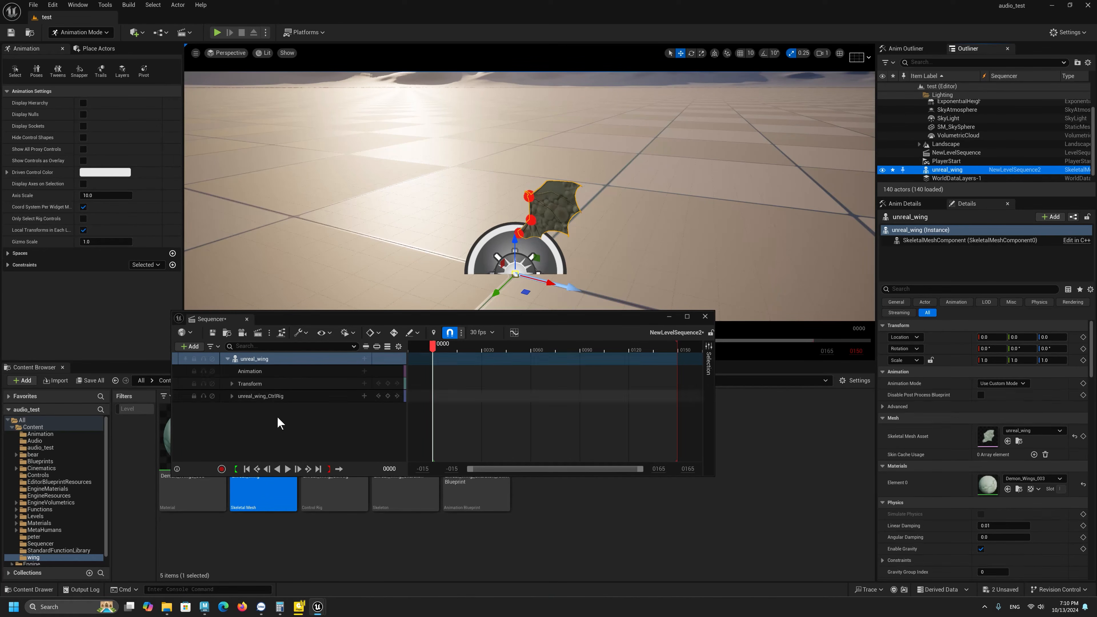
Expand the unreal_wing_CtrlRig track and rotate the joint_ctr3_ctrl and joint_ctr2_ctrl controls to test the wing's deformation.
click(237, 394)
click(528, 197)
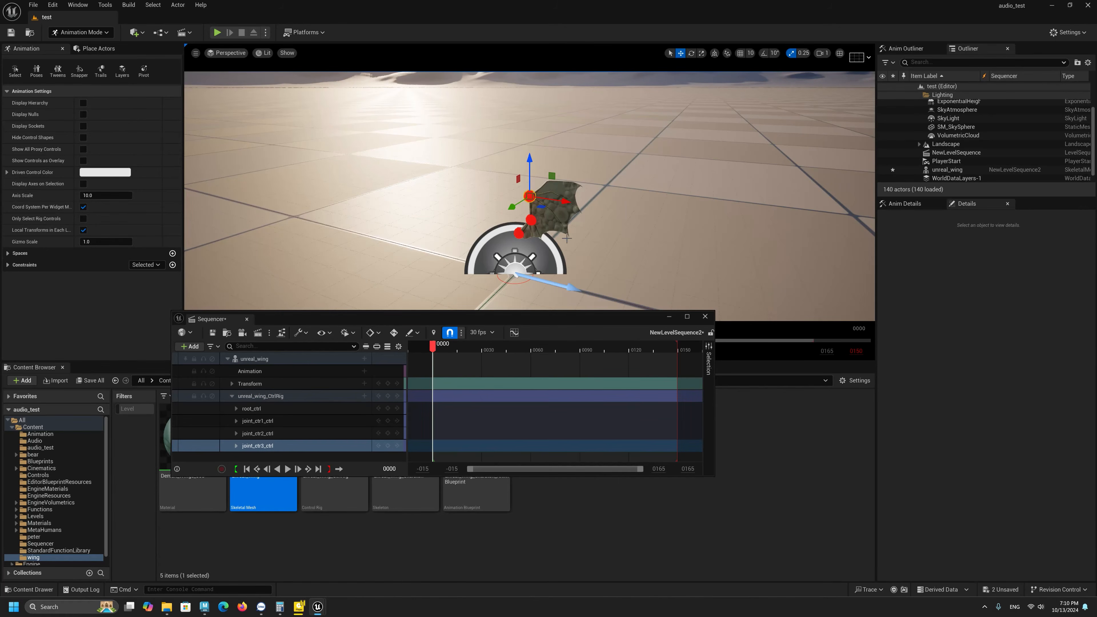
key(e)
key(f)
drag(554, 183, 658, 220)
click(550, 266)
drag(549, 272, 574, 221)
right_drag(573, 221, 578, 298)
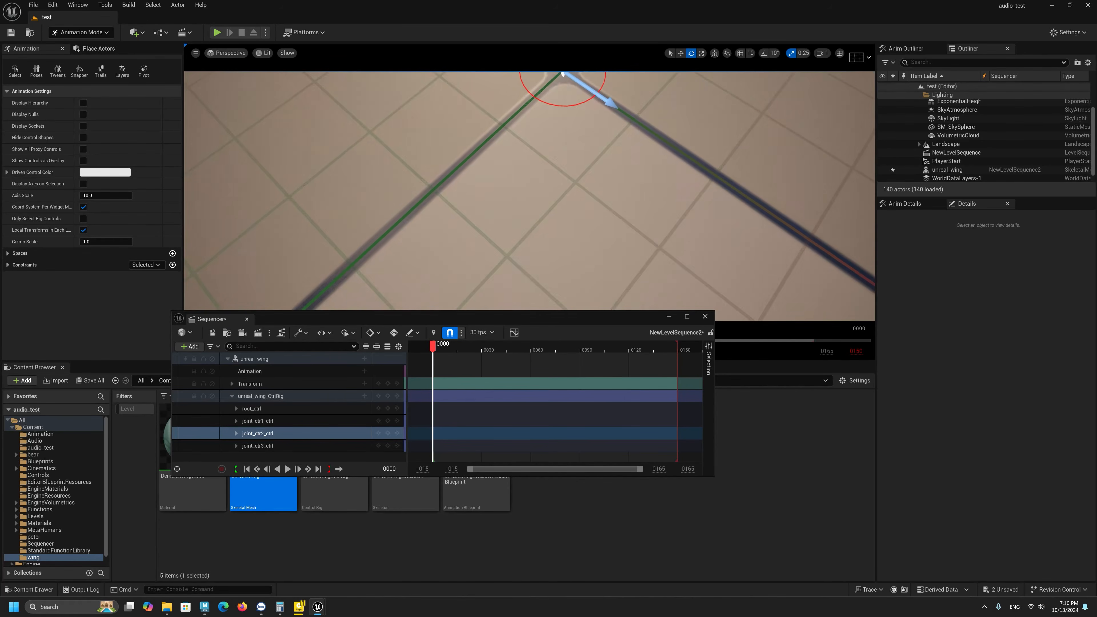
Try moving the whole wing with root_ctrl, and undo the move.
click(524, 255)
key(w)
mouse_move(519, 251)
mouse_down()
mouse_move(594, 246)
mouse_move(524, 252)
mouse_move(524, 242)
mouse_up()
key(ctrl+z)
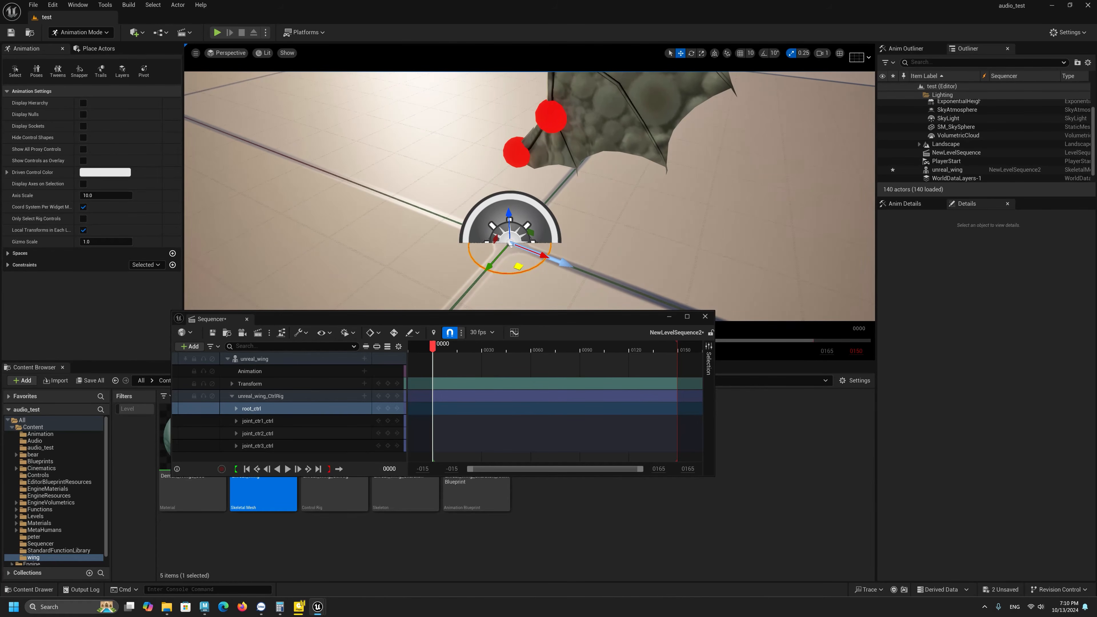
Try folding the wing by rotating joint_ctr3_ctrl about its axes, and undo the rotation.
click(545, 120)
key(e)
key(f)
alt+drag(545, 122, 534, 97)
alt+drag(515, 143, 523, 108)
click(516, 122)
scroll(551, 172, down, 6)
mouse_move(552, 172)
alt+mouse_down()
mouse_move(545, 203)
mouse_move(545, 179)
alt+mouse_up()
mouse_move(531, 141)
mouse_down()
mouse_move(507, 153)
mouse_move(525, 138)
mouse_move(536, 145)
mouse_move(517, 141)
mouse_up()
alt+drag(503, 188, 598, 192)
drag(543, 143, 551, 167)
alt+right_drag(549, 164, 618, 174)
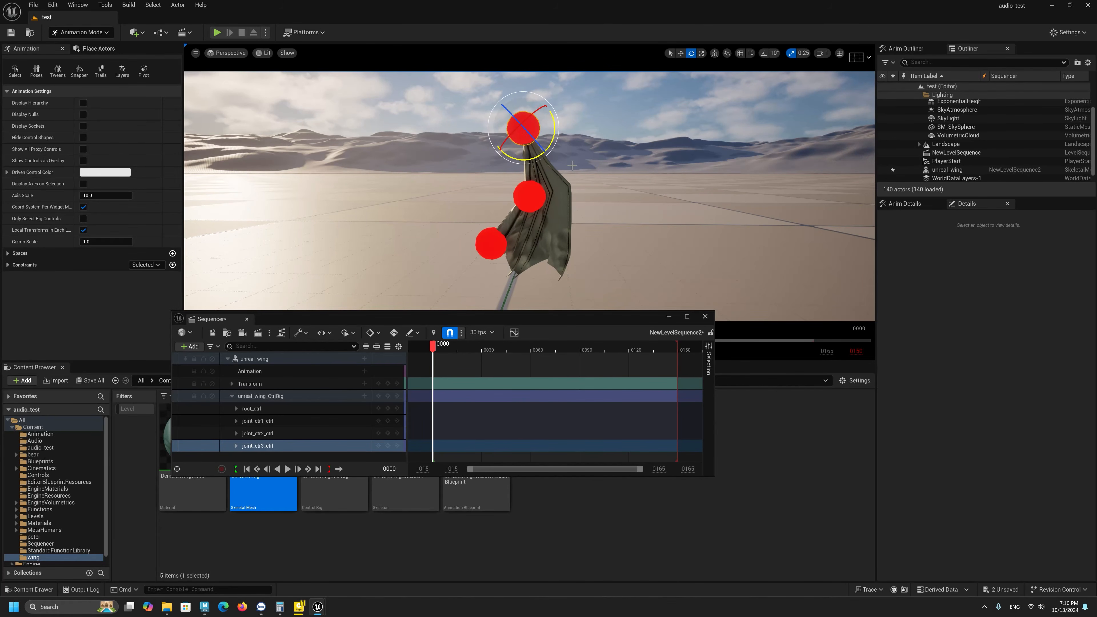
mouse_move(555, 137)
mouse_down()
mouse_move(549, 99)
mouse_move(560, 138)
mouse_up()
alt+drag(482, 198, 605, 154)
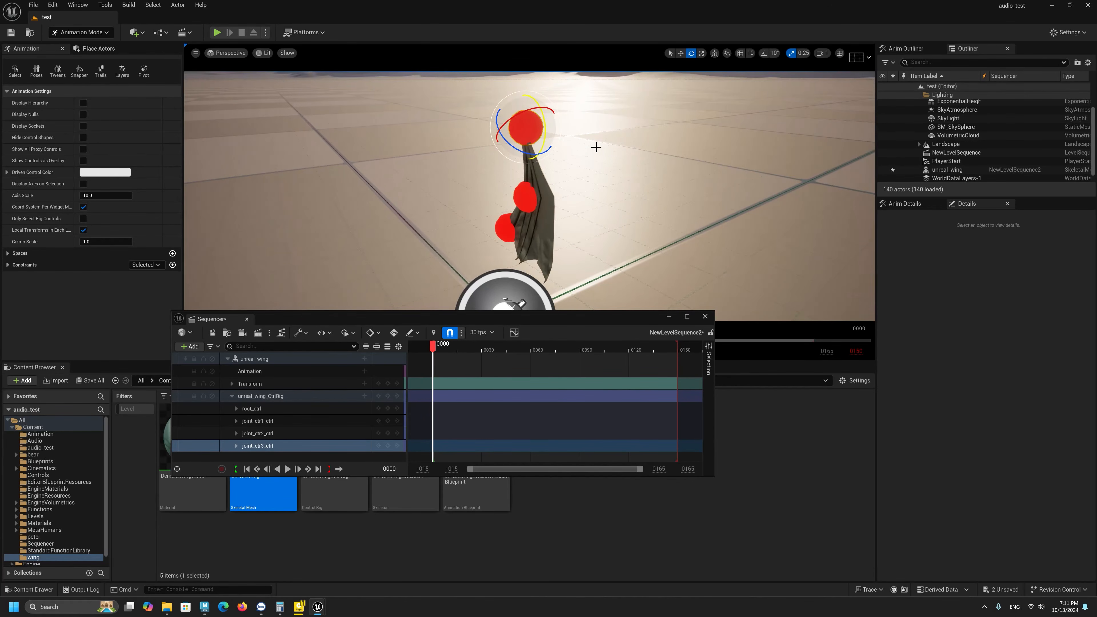
key(ctrl+z)
Rotate joint_ctr3_ctrl slightly and bend the middle of the wing with joint_ctr2_ctrl.
mouse_move(528, 126)
mouse_down()
mouse_move(518, 126)
mouse_move(541, 110)
mouse_move(529, 103)
mouse_move(539, 112)
mouse_up()
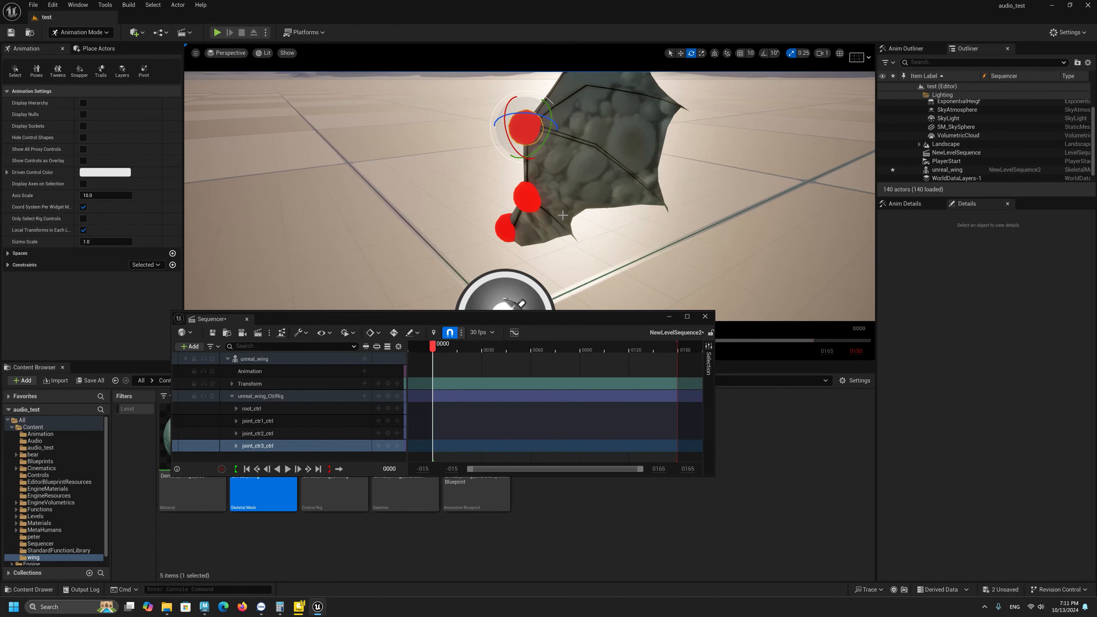
click(523, 197)
drag(518, 198, 486, 218)
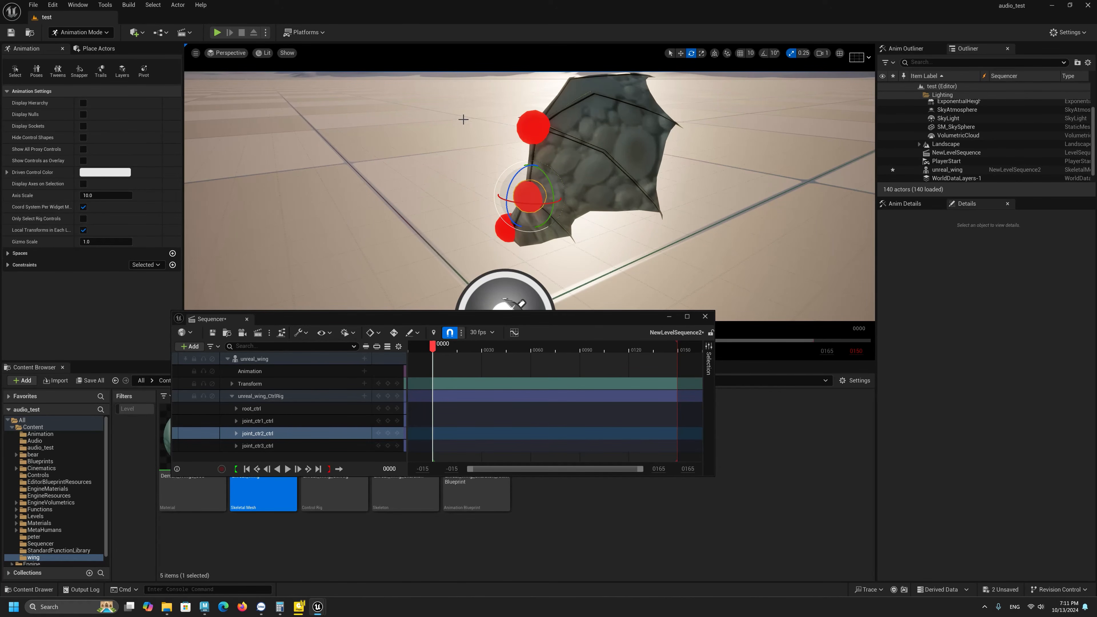
Examine the posed wing and its joint_ctr2_ctrl and joint_ctr3_ctrl controls from above, the front and behind.
alt+drag(397, 157, 529, 182)
click(532, 128)
click(529, 196)
alt+drag(479, 215, 460, 235)
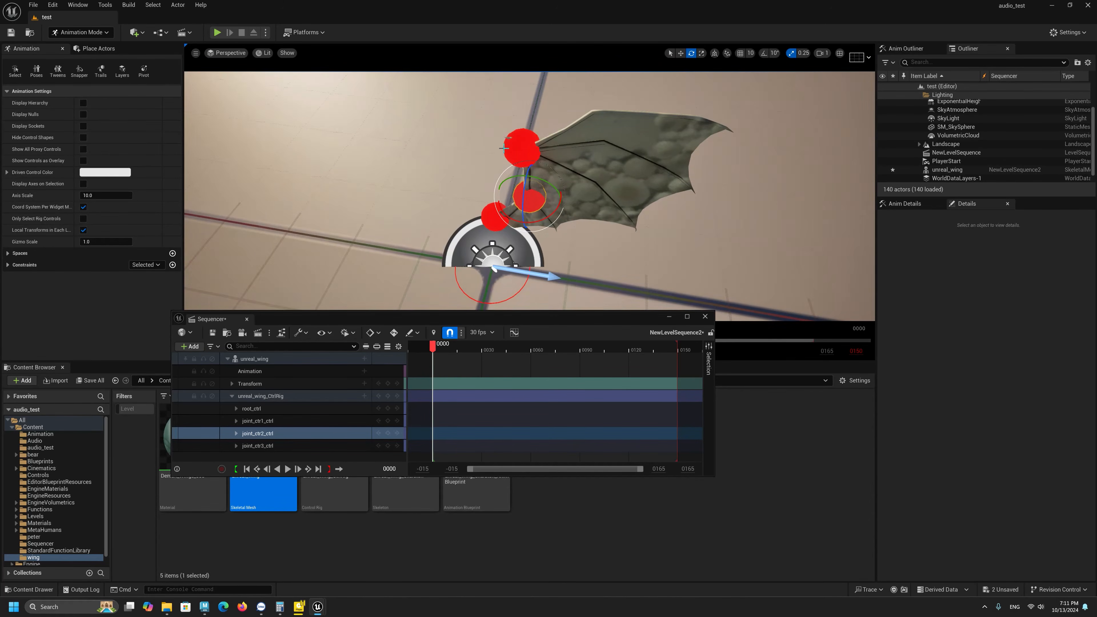
click(522, 147)
alt+drag(424, 172, 595, 143)
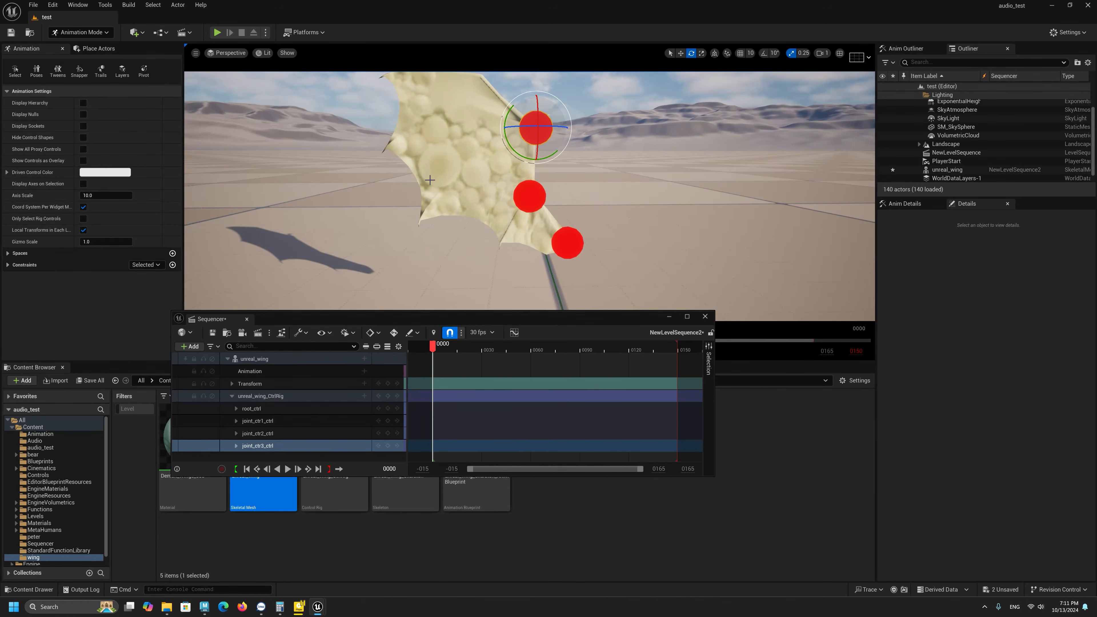
scroll(529, 191, down, 3)
alt+drag(530, 172, 573, 229)
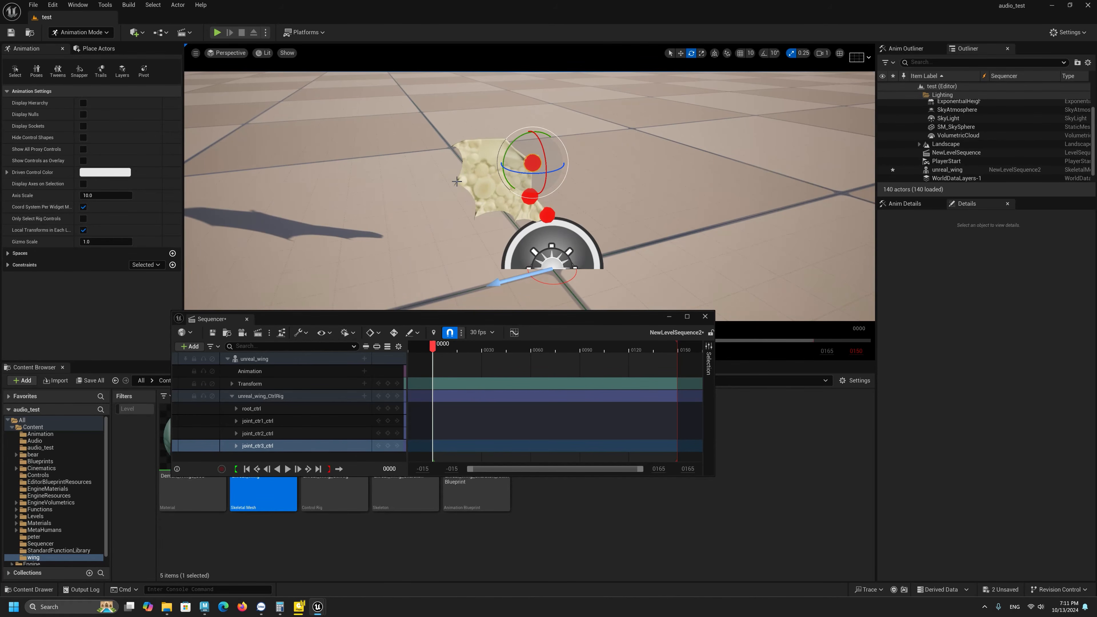